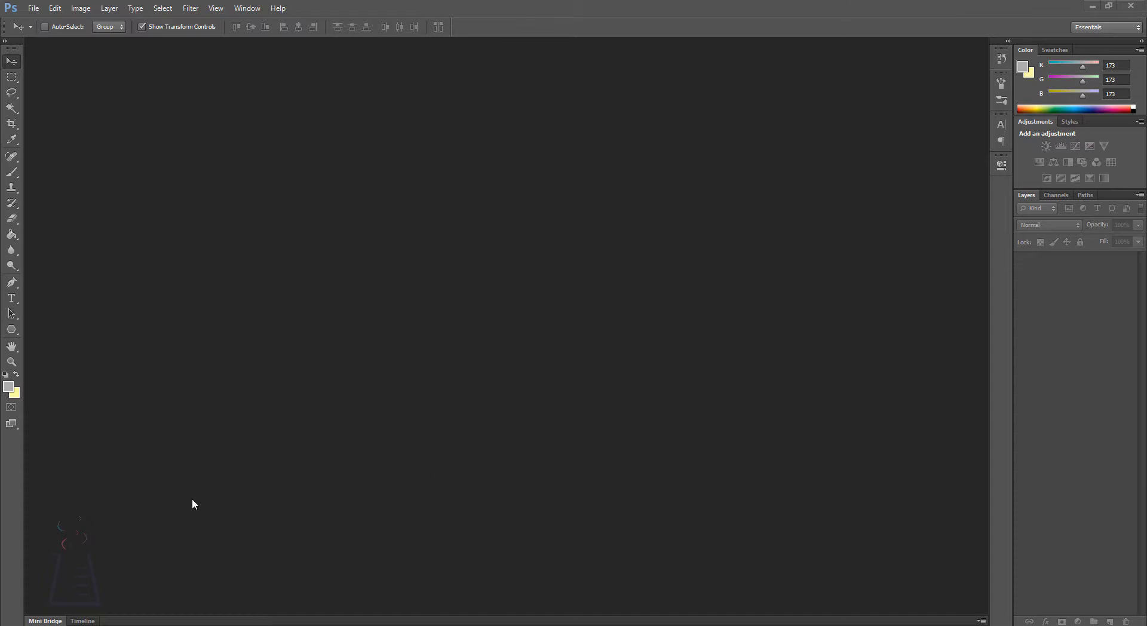
Step: Switch to the browser, look through the Google image results for polyscape design references, and return to Photoshop
{"action": "key", "text": "alt+Tab"}
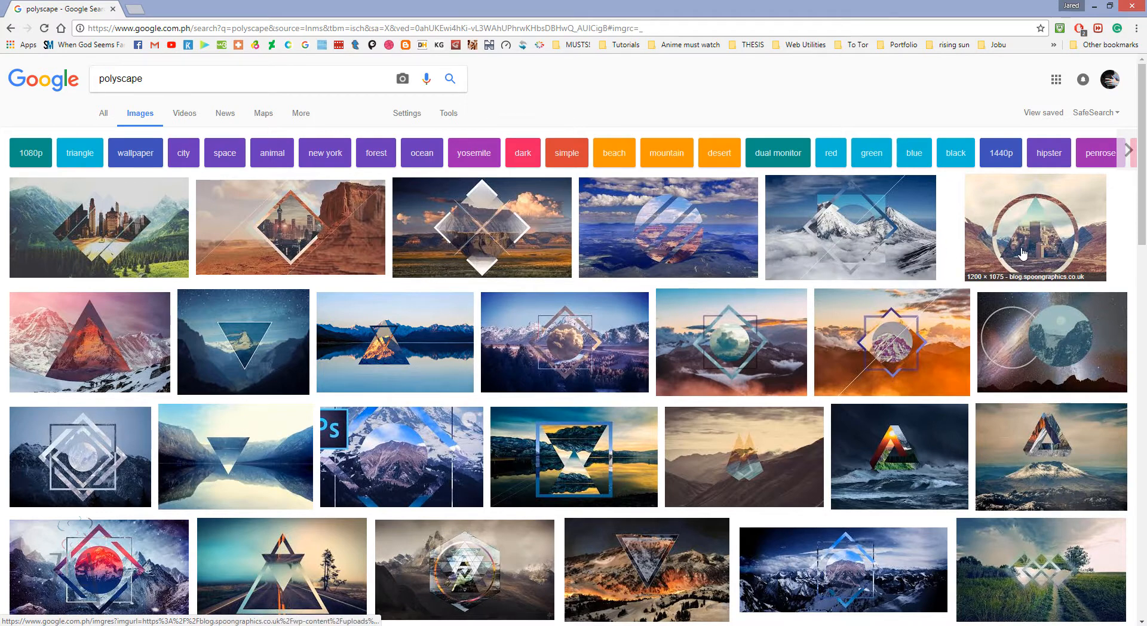
{"action": "left_click_drag", "start_coordinate": [1144, 112], "coordinate": [1146, 128]}
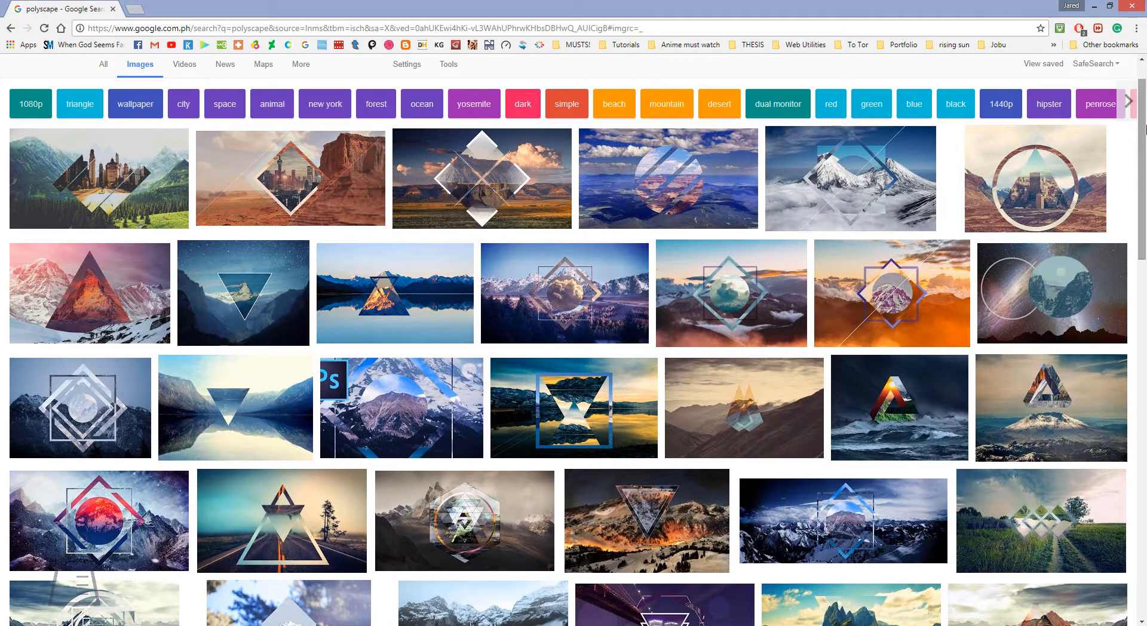
{"action": "left_click_drag", "start_coordinate": [1146, 172], "coordinate": [1146, 203]}
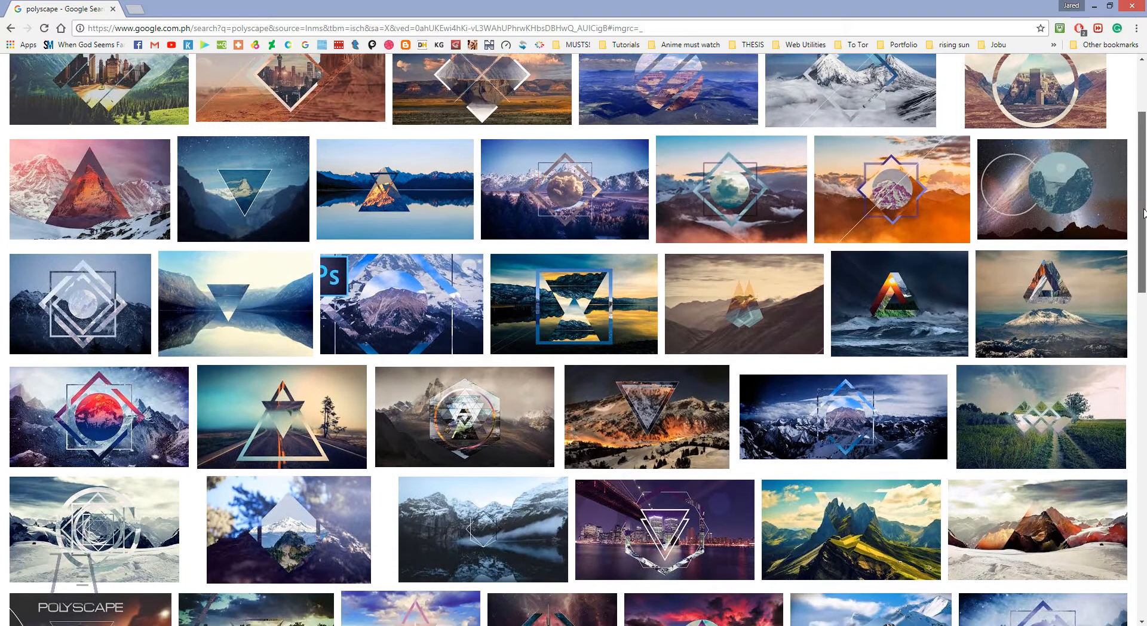
{"action": "left_click_drag", "start_coordinate": [1146, 204], "coordinate": [1146, 257]}
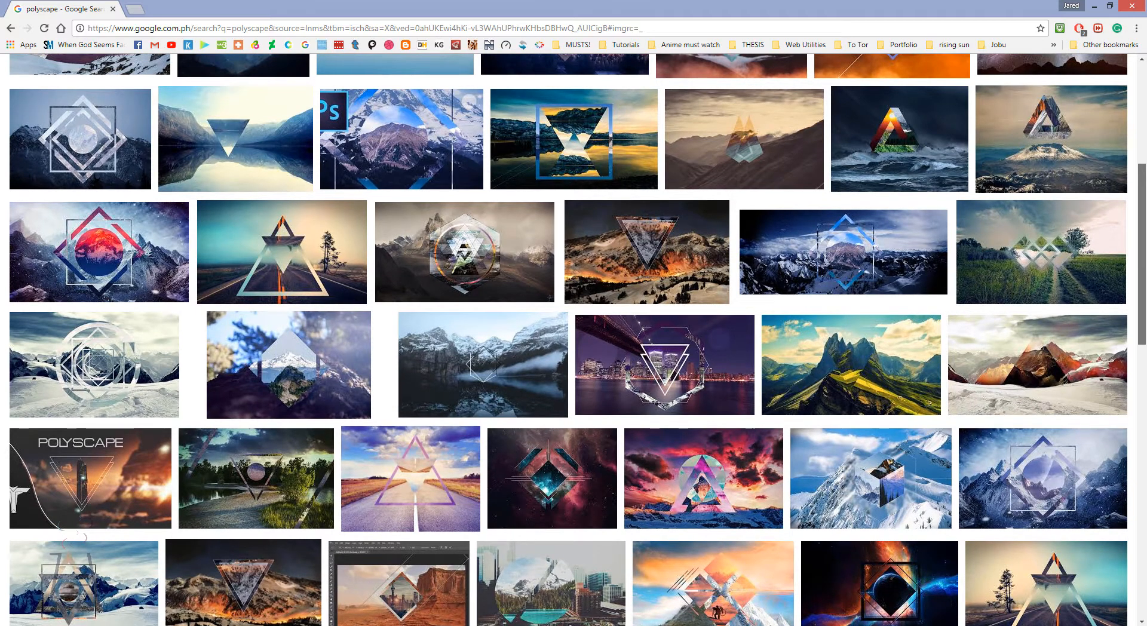
{"action": "left_click_drag", "start_coordinate": [1145, 257], "coordinate": [1145, 148]}
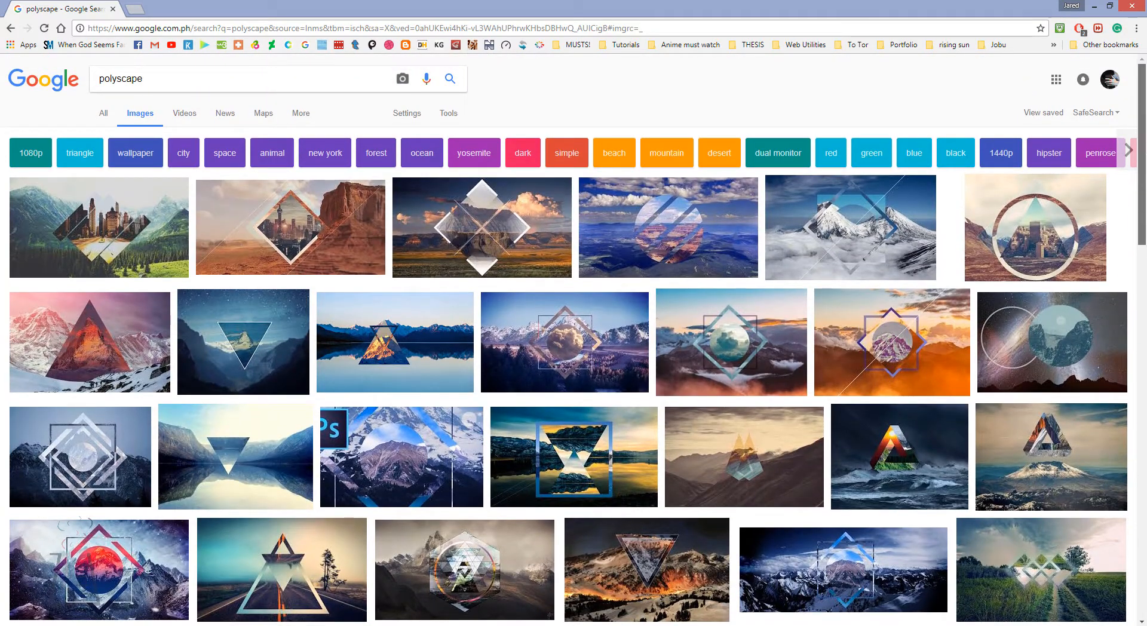
{"action": "left_click", "coordinate": [1095, 5]}
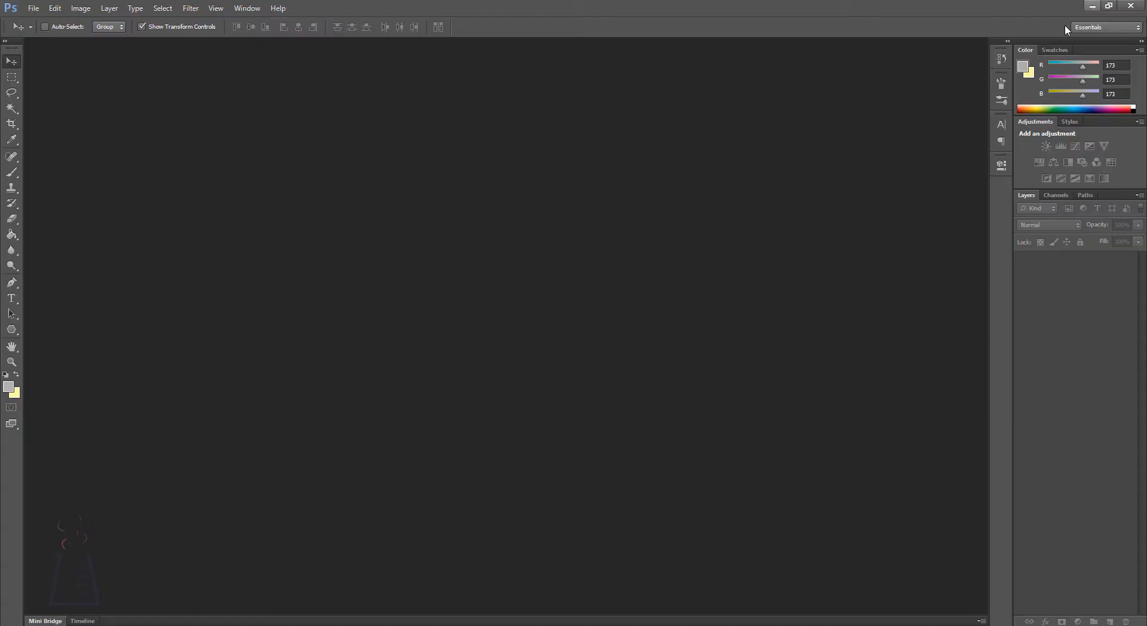
Step: Open the image glacial_valley_by_aweeby-d2yyawe.jpg from the Mountains folder
{"action": "left_click", "coordinate": [33, 9]}
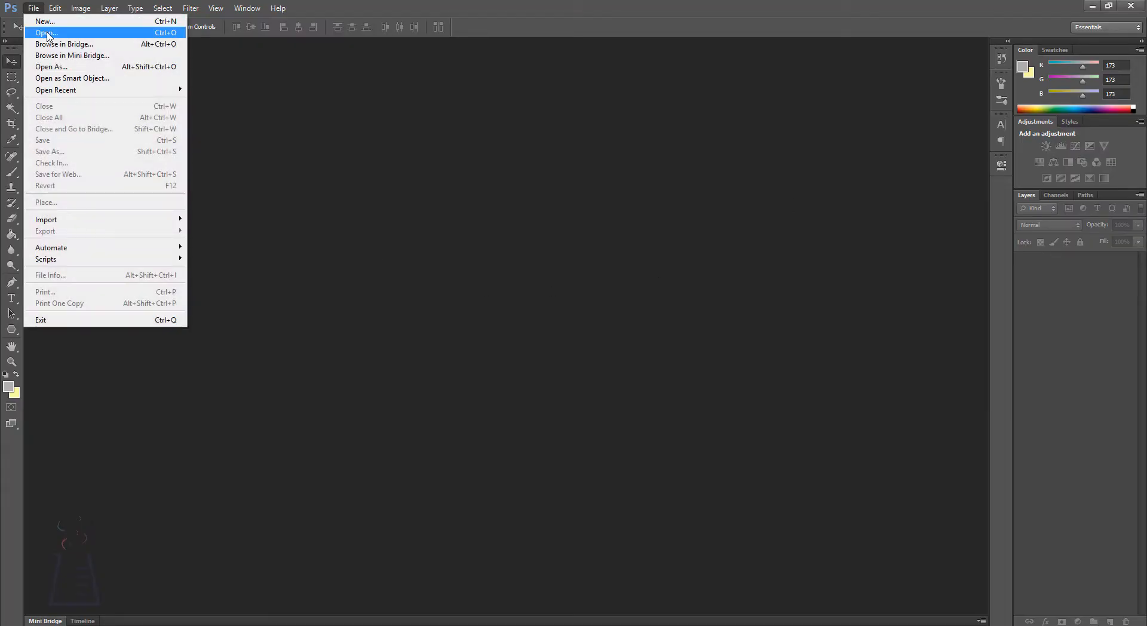
{"action": "left_click", "coordinate": [48, 34]}
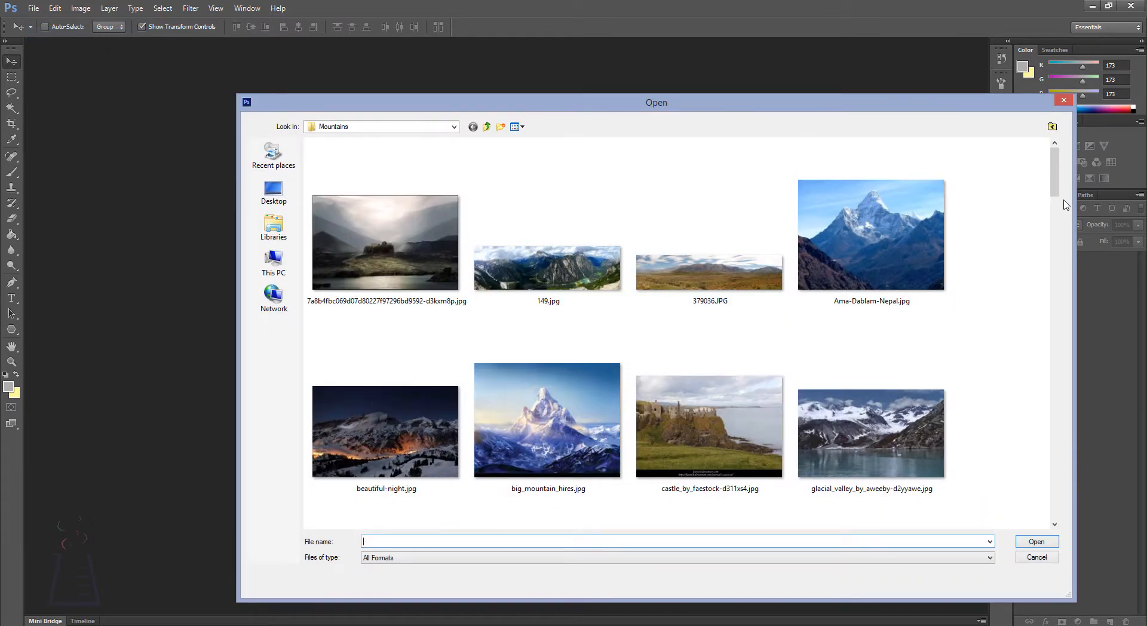
{"action": "left_click_drag", "start_coordinate": [1059, 187], "coordinate": [1059, 212]}
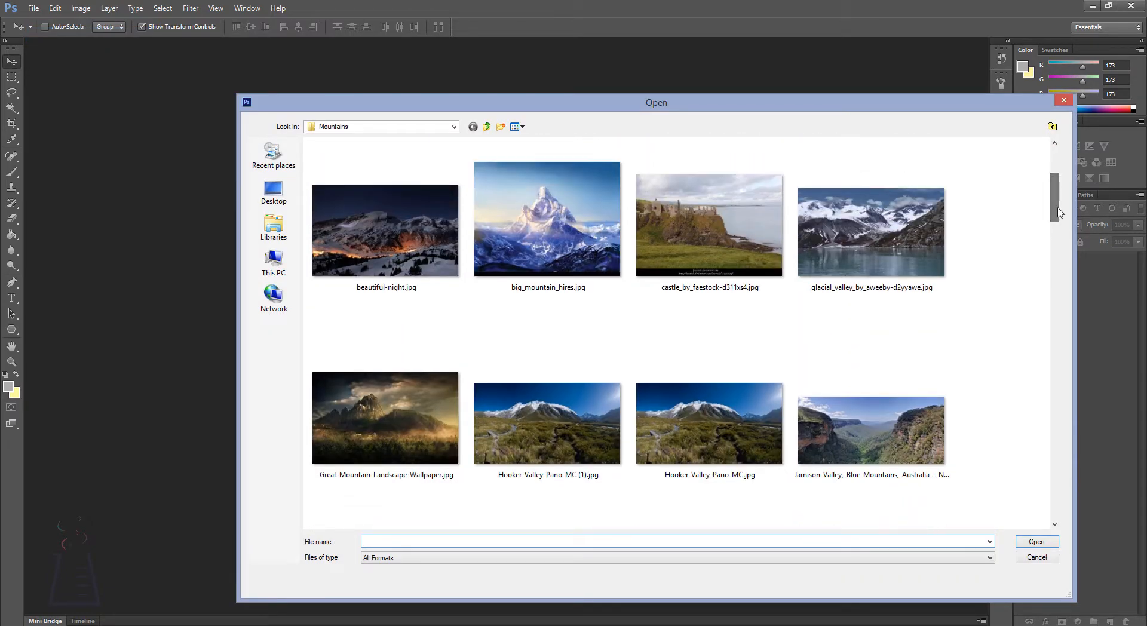
{"action": "left_click", "coordinate": [931, 249]}
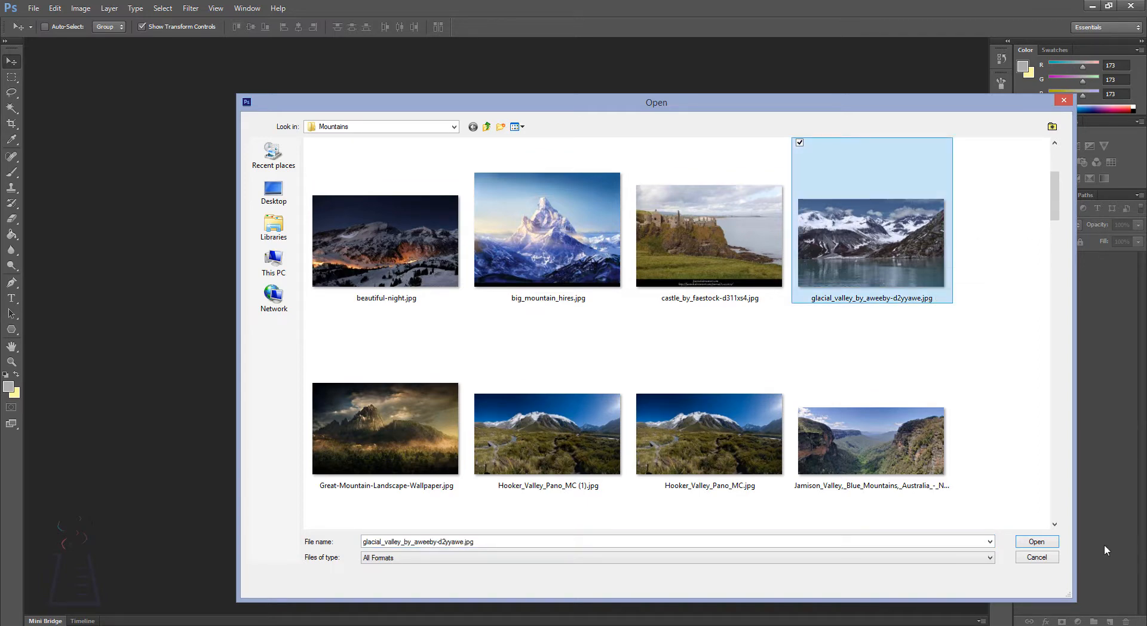
{"action": "left_click", "coordinate": [1038, 541]}
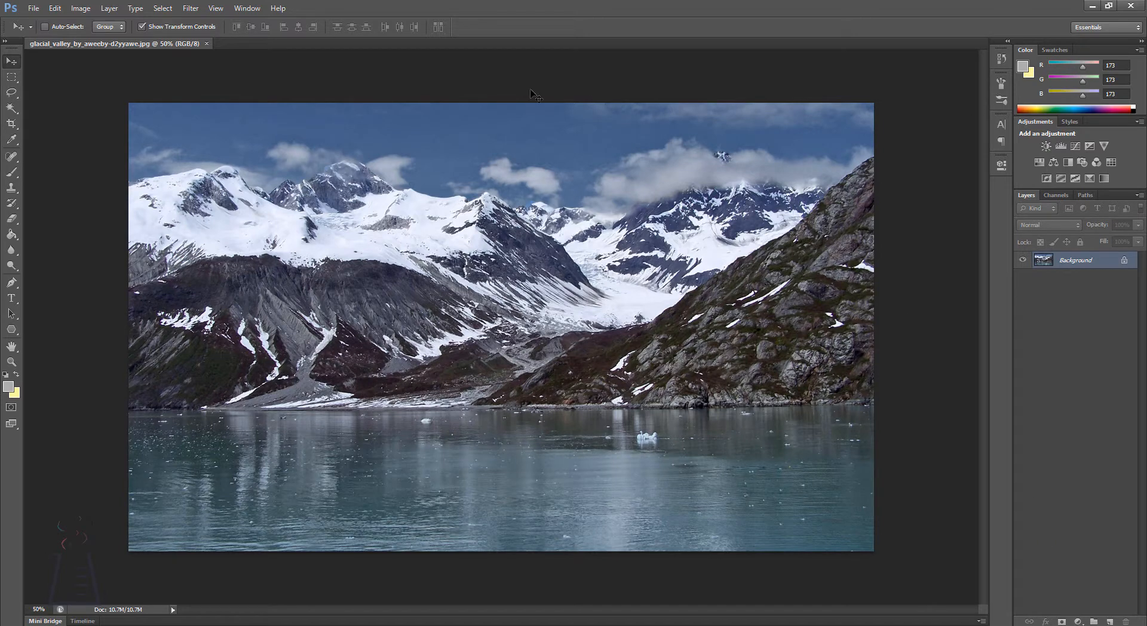
Step: Convert the locked Background into an editable layer named Layer 0 and duplicate it
{"action": "double_click", "coordinate": [1057, 269]}
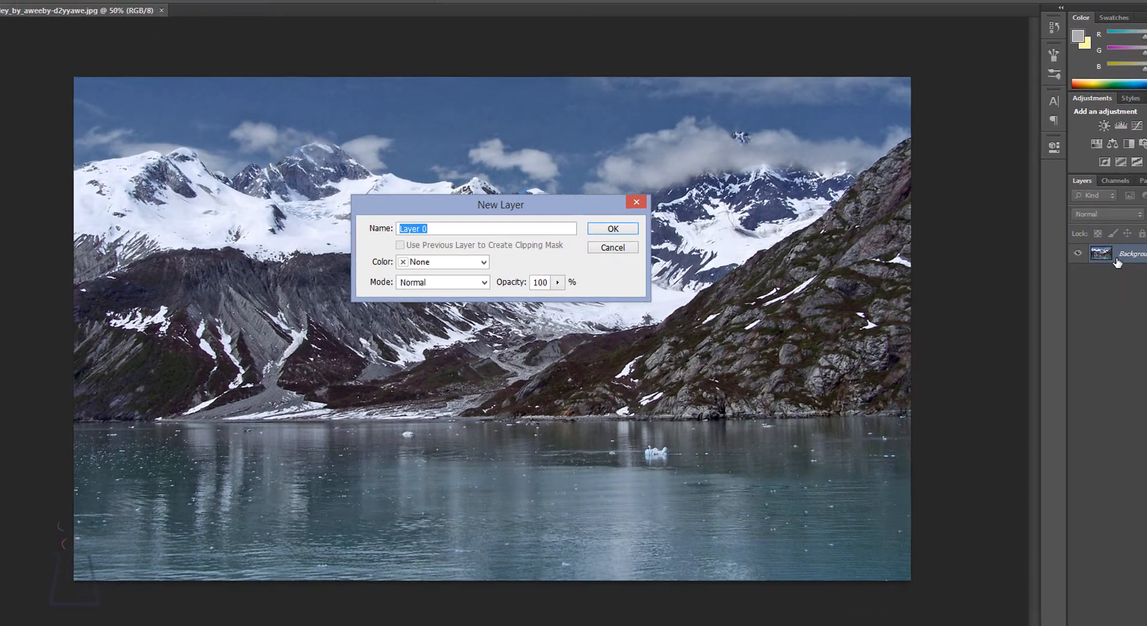
{"action": "key", "text": "Return"}
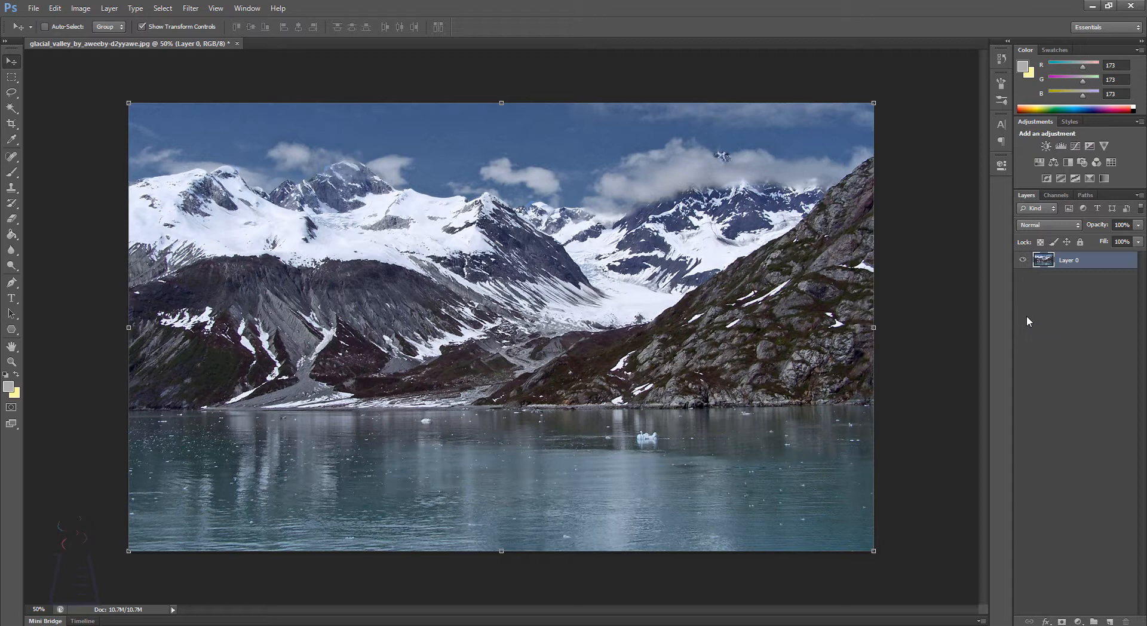
{"action": "key", "text": "ctrl+j"}
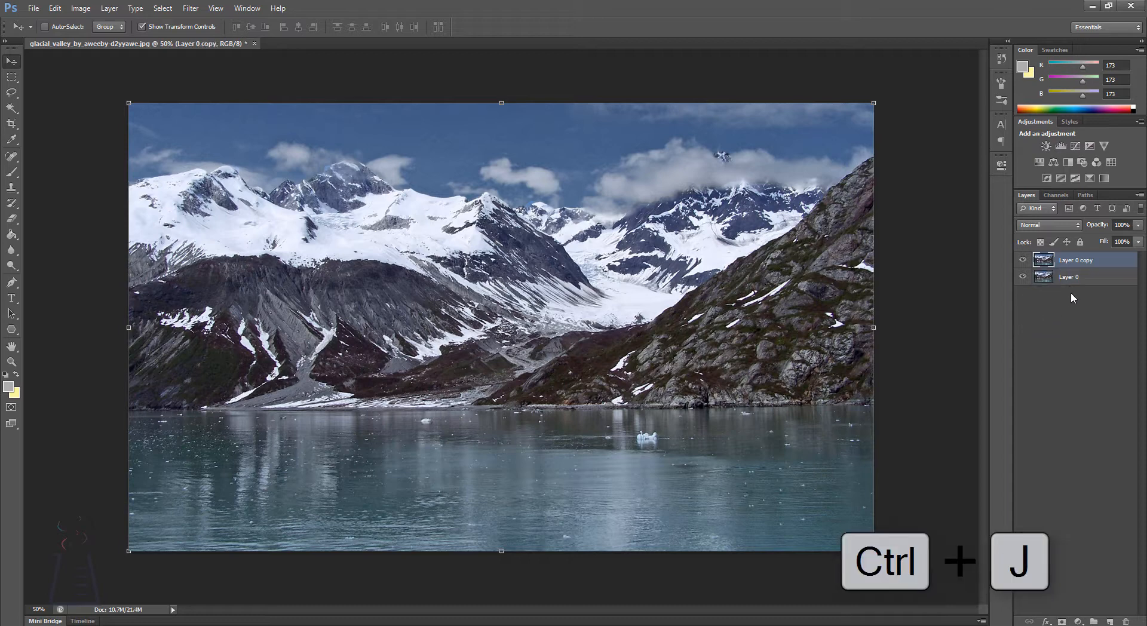
Step: Flip Layer 0 copy vertically, apply the transformation, and hide that layer
{"action": "key", "text": "ctrl+t"}
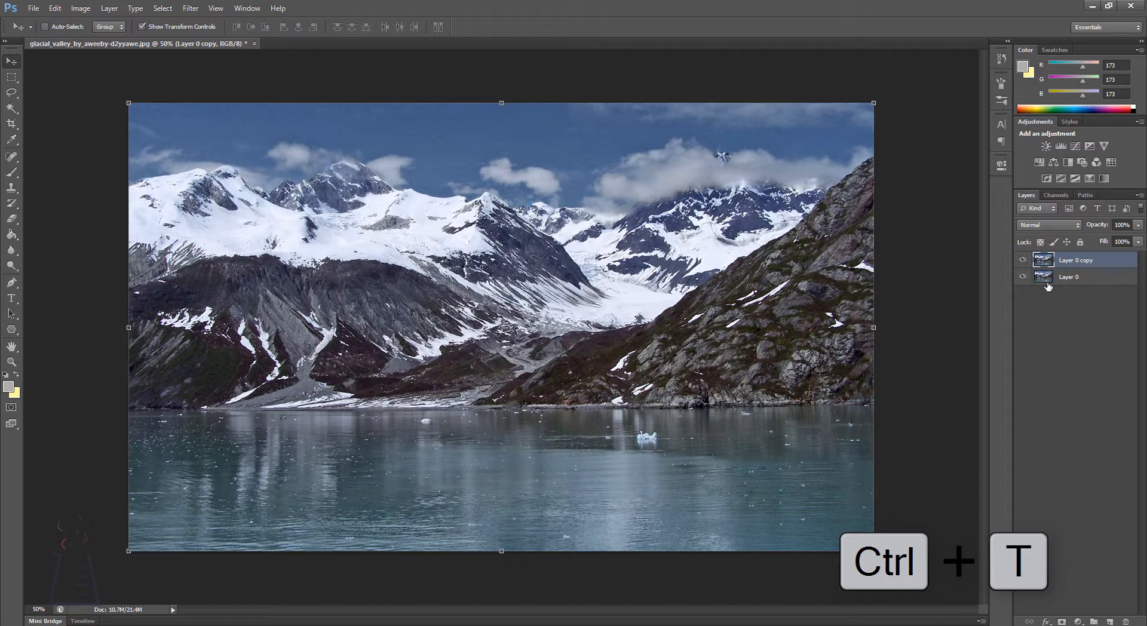
{"action": "right_click", "coordinate": [403, 358]}
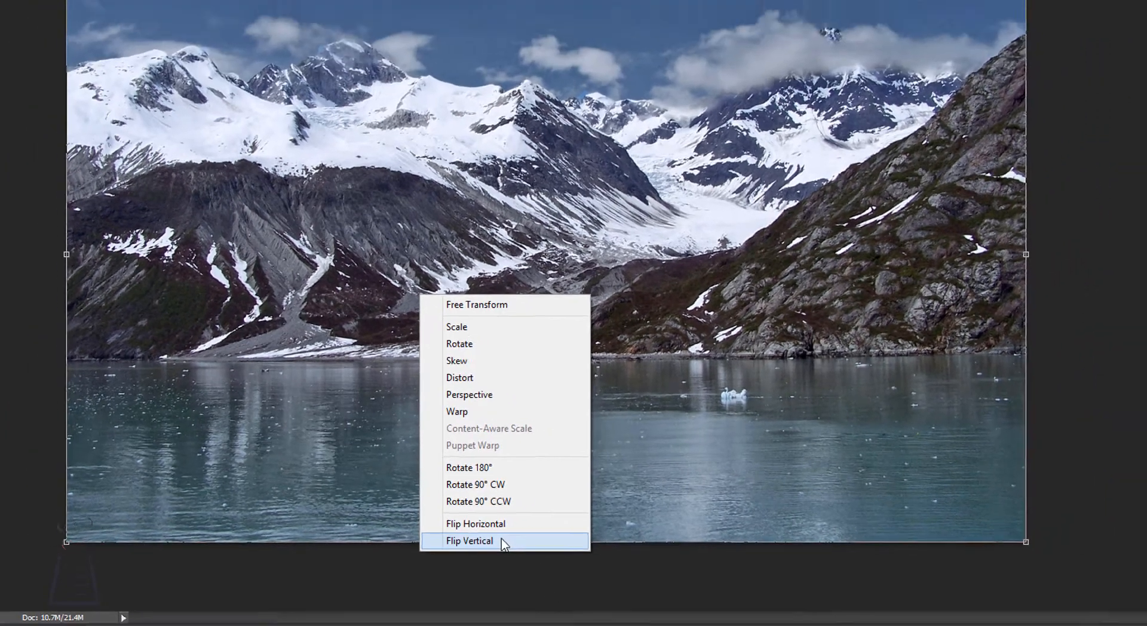
{"action": "left_click", "coordinate": [526, 534]}
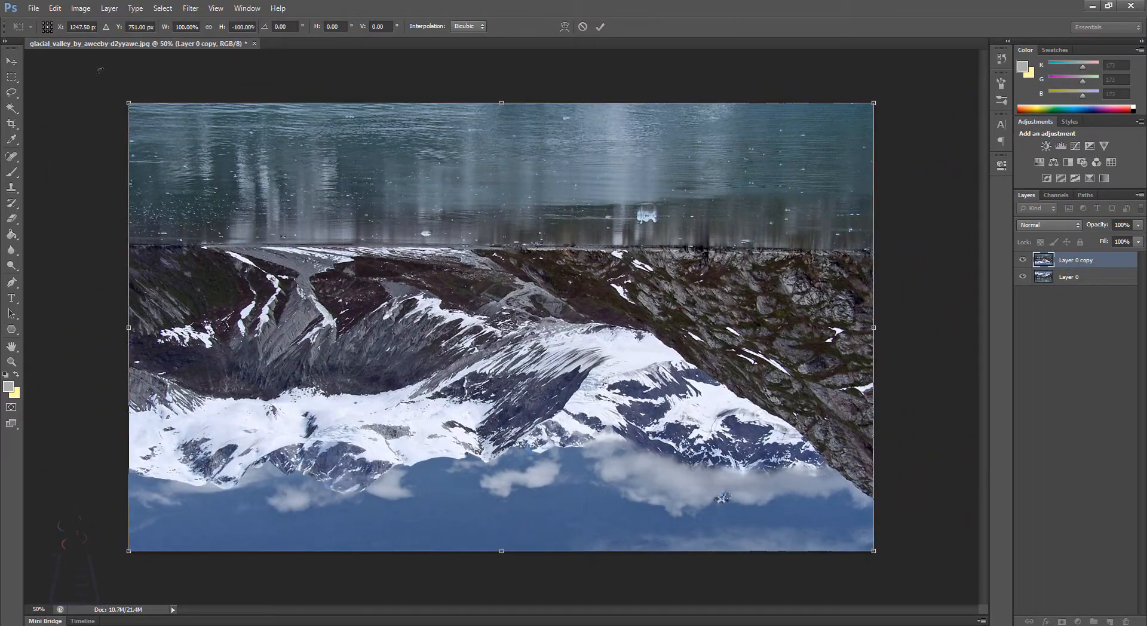
{"action": "left_click", "coordinate": [11, 62]}
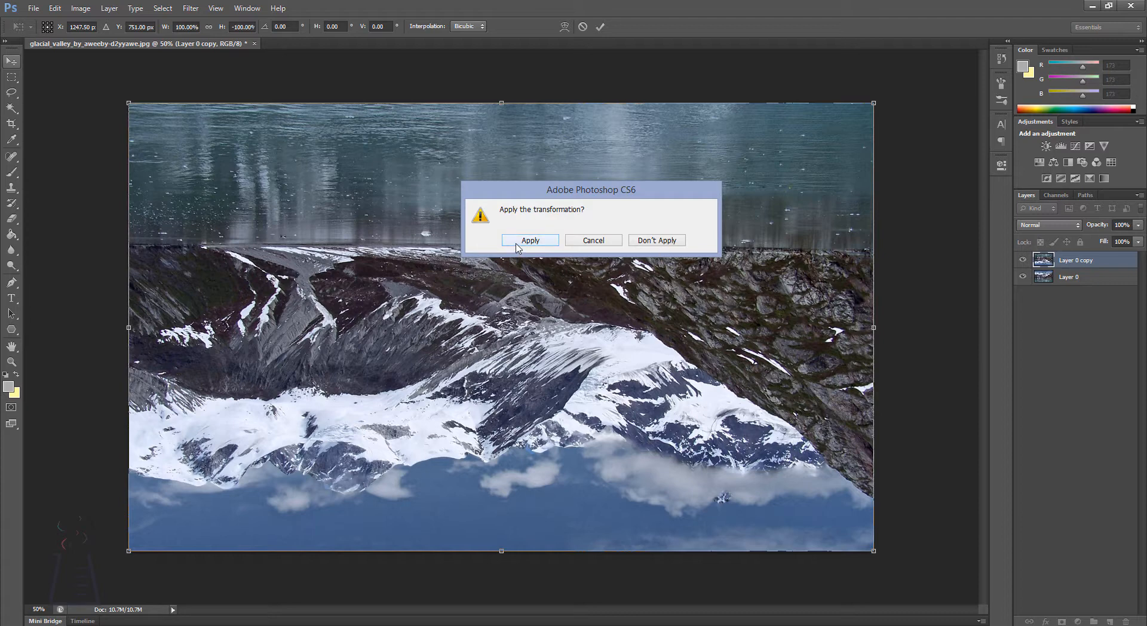
{"action": "left_click", "coordinate": [548, 242]}
{"action": "left_click", "coordinate": [1074, 400]}
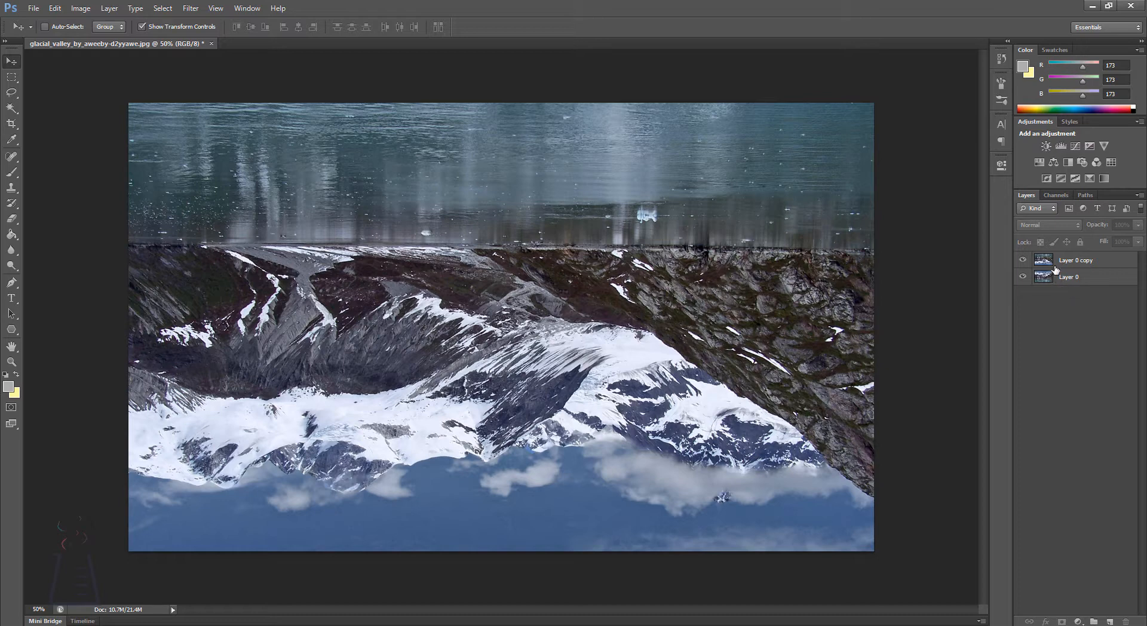
{"action": "left_click", "coordinate": [1023, 260]}
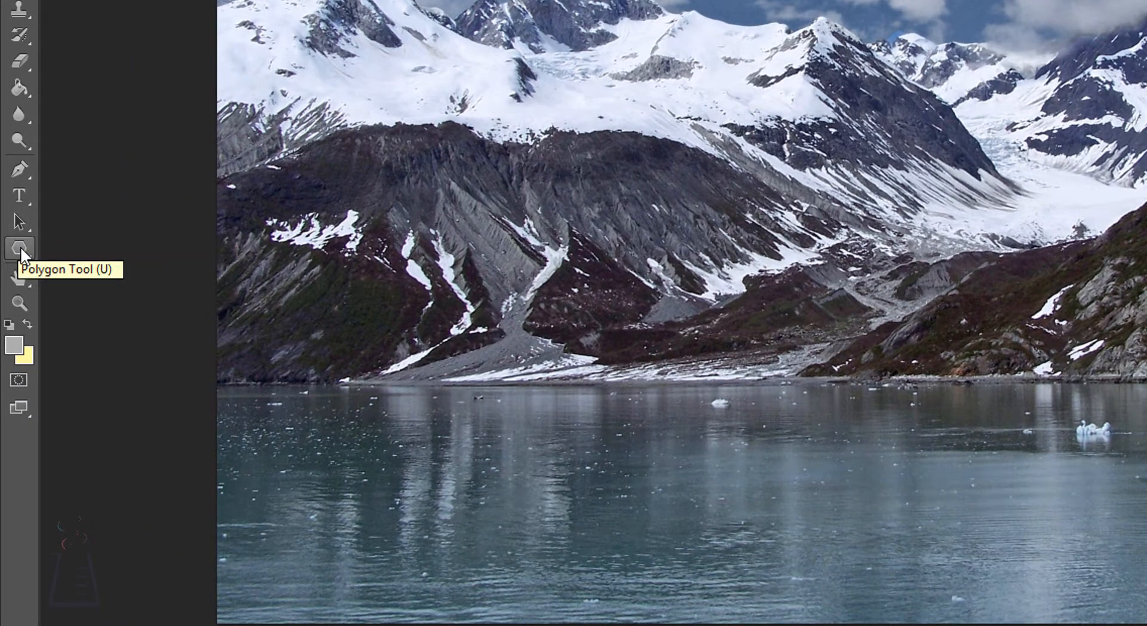
Step: Draw a three-sided polygon pointing downward over the mountains, about 981 × 850 px, with no fill and a white 3 pt stroke
{"action": "left_click", "coordinate": [22, 247]}
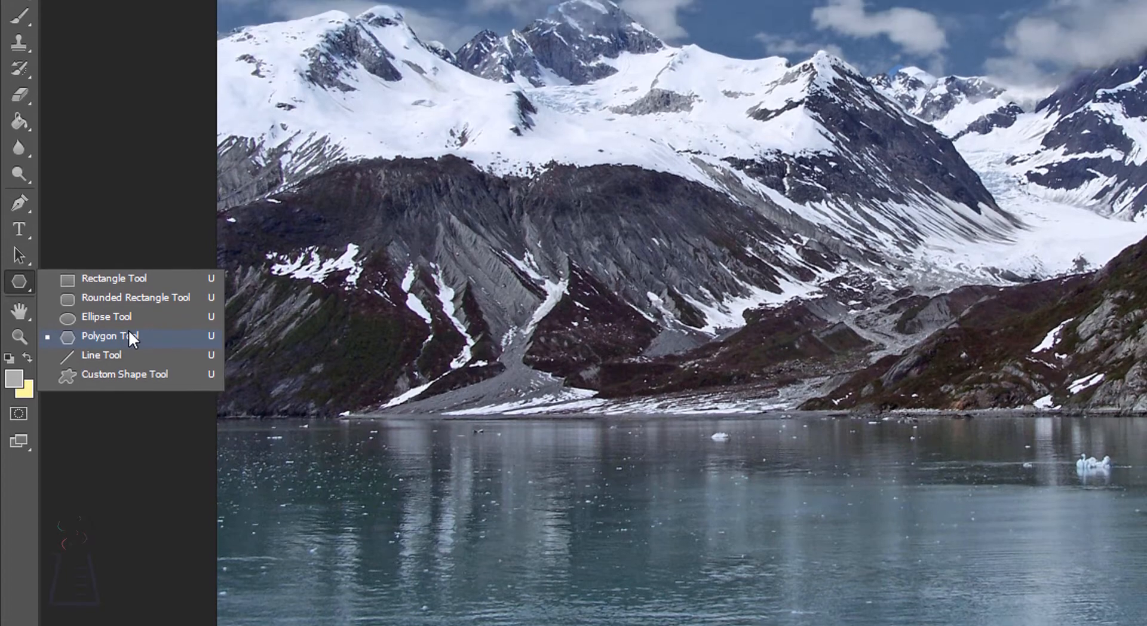
{"action": "left_click", "coordinate": [129, 302]}
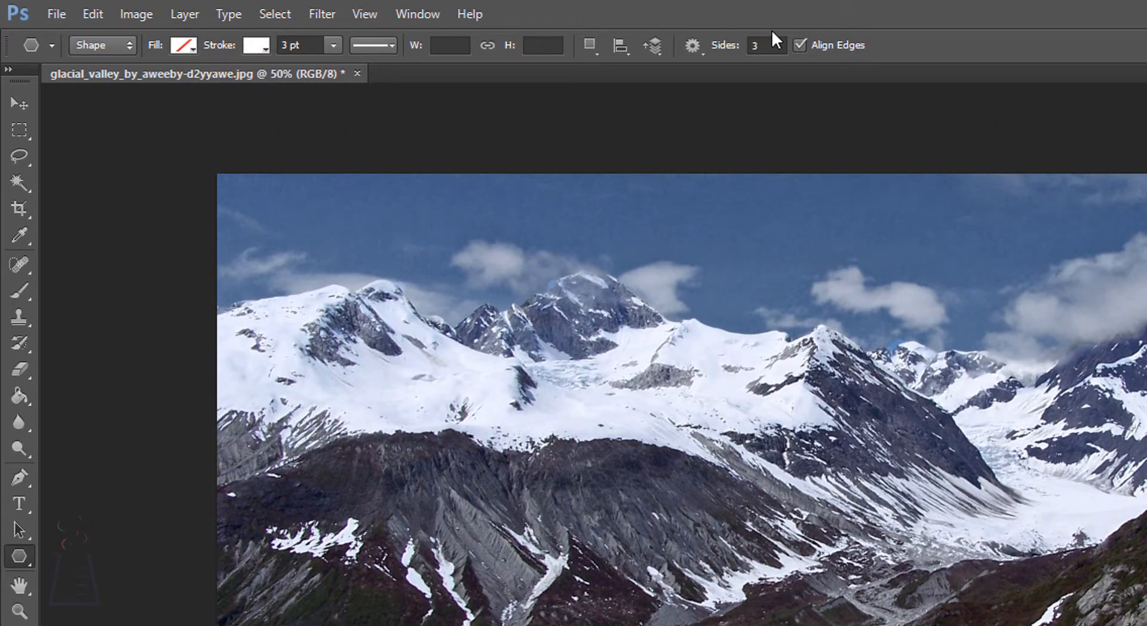
{"action": "left_click_drag", "start_coordinate": [766, 489], "coordinate": [1057, 551]}
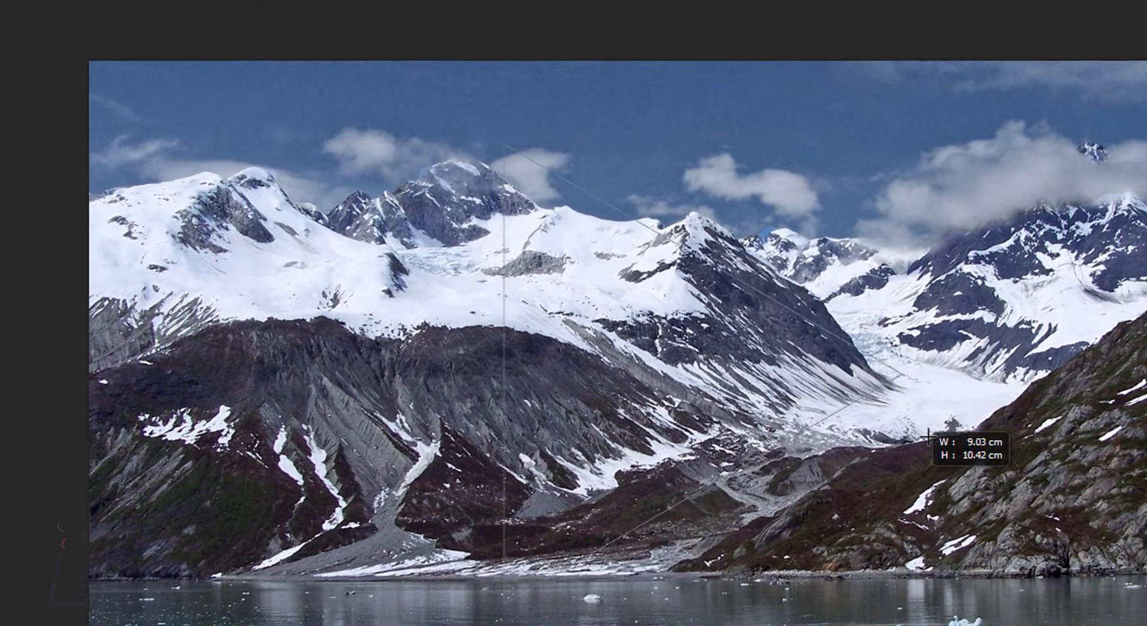
{"action": "left_click_drag", "start_coordinate": [928, 438], "coordinate": [642, 455]}
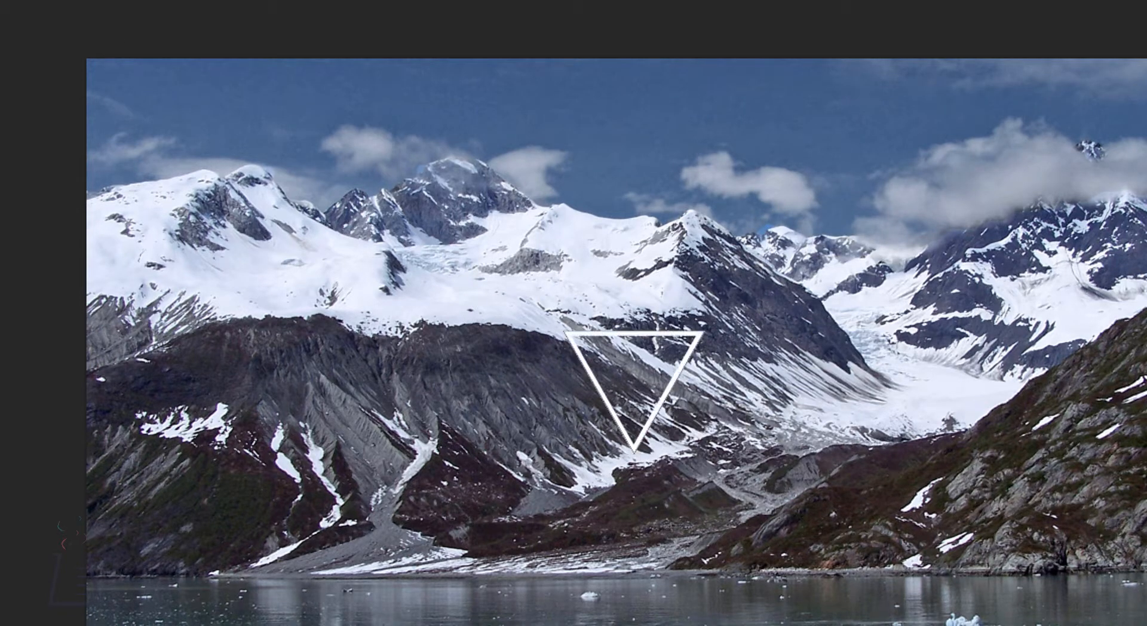
{"action": "left_click_drag", "start_coordinate": [705, 335], "coordinate": [999, 291]}
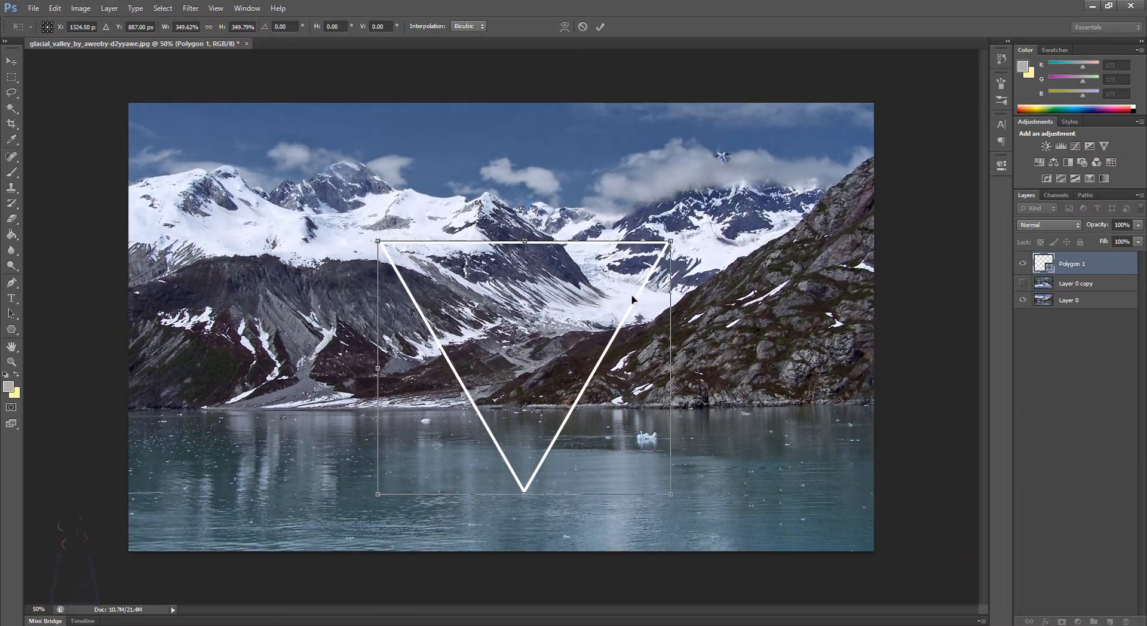
Step: Duplicate the triangle, rotate the copy to point upward, and place it beside the original at the same height
{"action": "left_click_drag", "start_coordinate": [633, 299], "coordinate": [728, 321]}
{"action": "key", "text": "Return"}
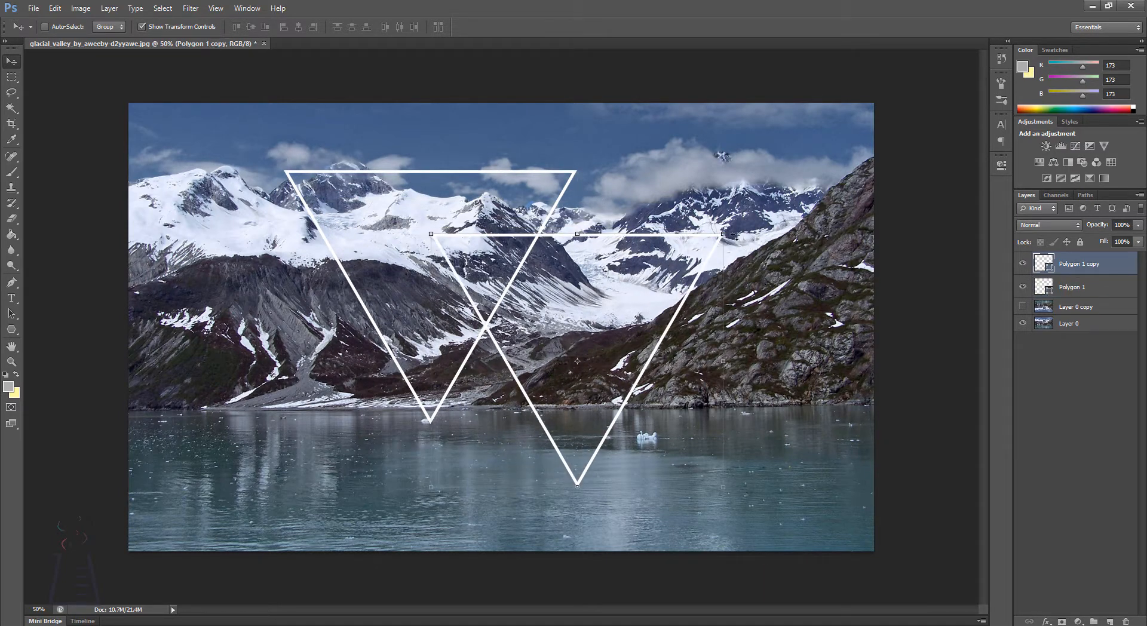
{"action": "key", "text": "ctrl+t"}
{"action": "left_click_drag", "start_coordinate": [774, 379], "coordinate": [483, 405]}
{"action": "left_click_drag", "start_coordinate": [624, 415], "coordinate": [632, 353]}
{"action": "key", "text": "Return"}
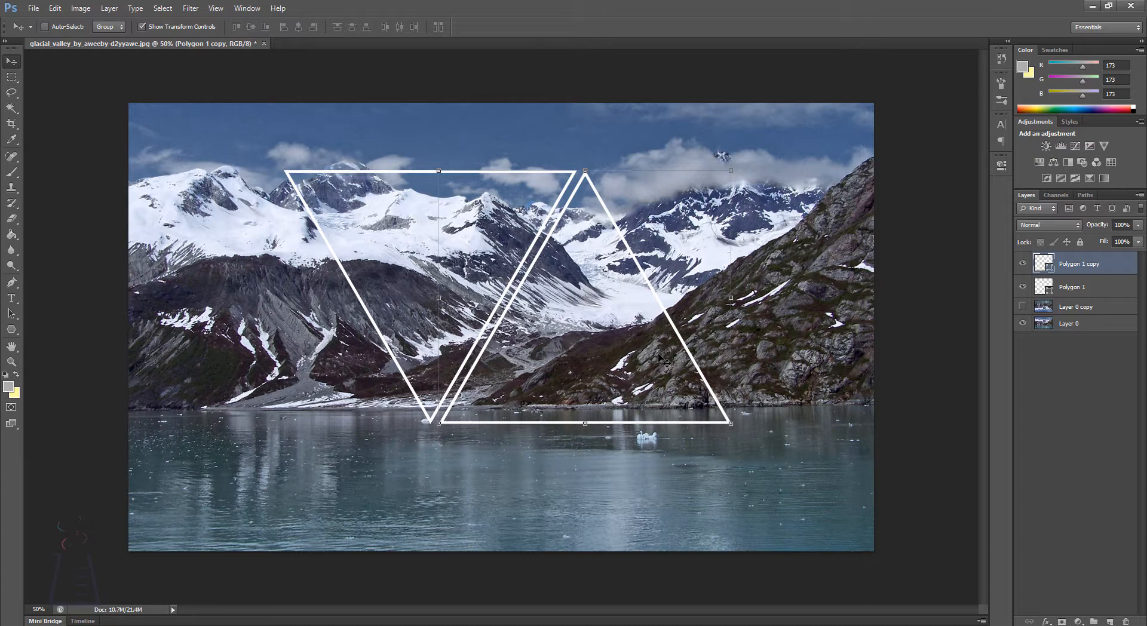
Step: Shift the upward-pointing triangle horizontally so its slanted side overlaps the original and leaves a narrow band between the parallel edges
{"action": "left_click_drag", "start_coordinate": [660, 358], "coordinate": [601, 355]}
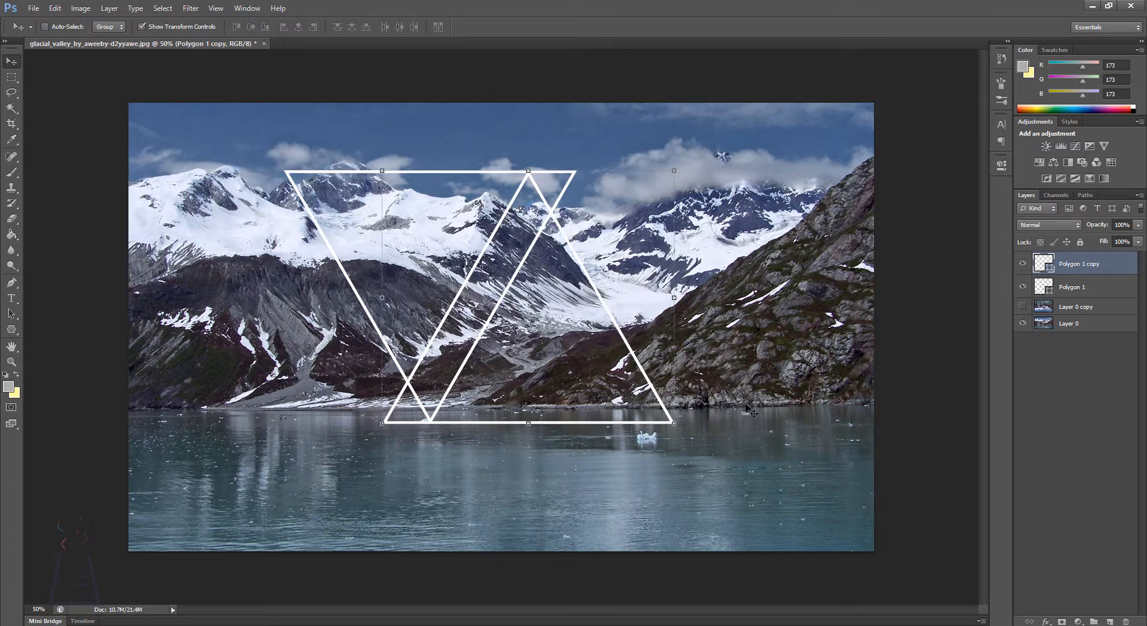
{"action": "key", "text": "shift"}
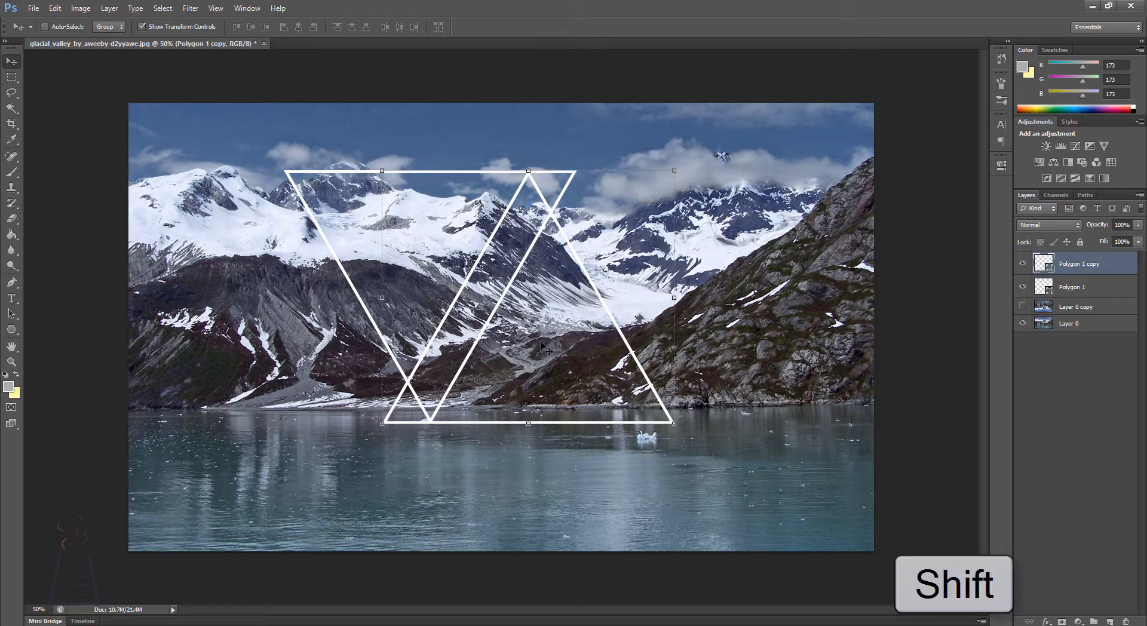
{"action": "left_click_drag", "start_coordinate": [529, 351], "coordinate": [567, 305]}
{"action": "key", "text": "ctrl+z"}
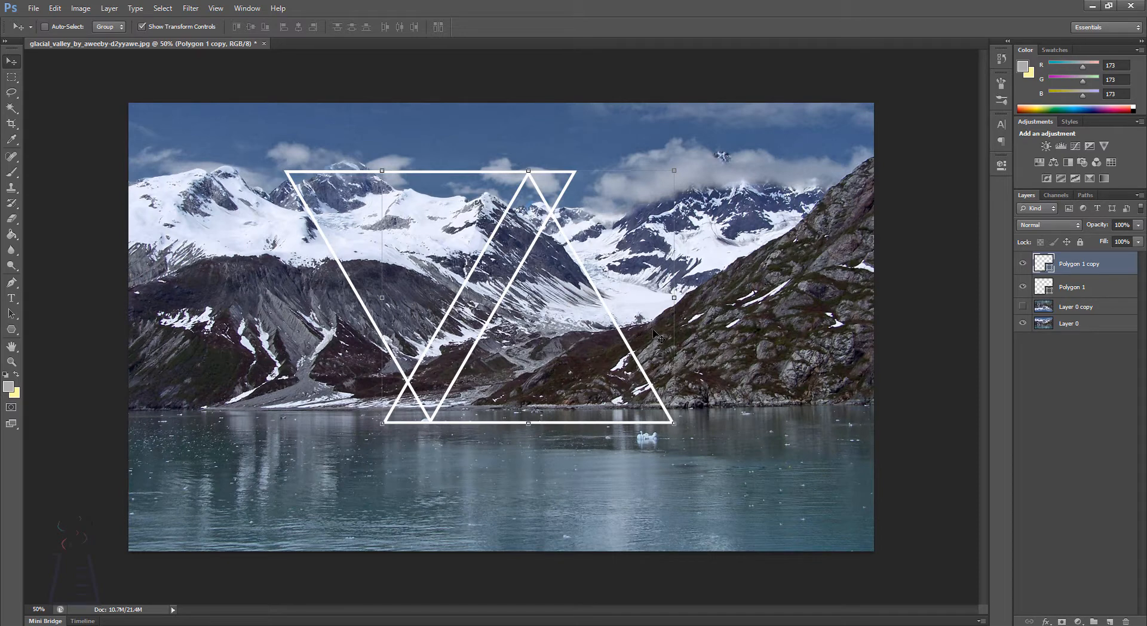
{"action": "left_click_drag", "start_coordinate": [597, 344], "coordinate": [635, 345]}
{"action": "left_click_drag", "start_coordinate": [633, 342], "coordinate": [620, 343]}
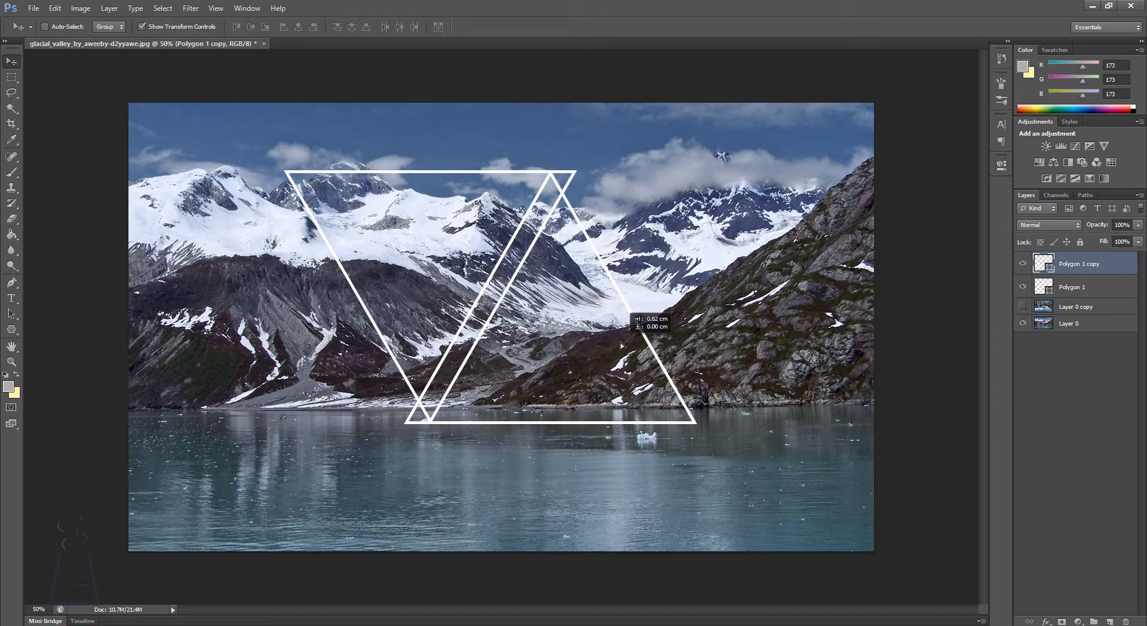
{"action": "left_click_drag", "start_coordinate": [620, 342], "coordinate": [620, 343]}
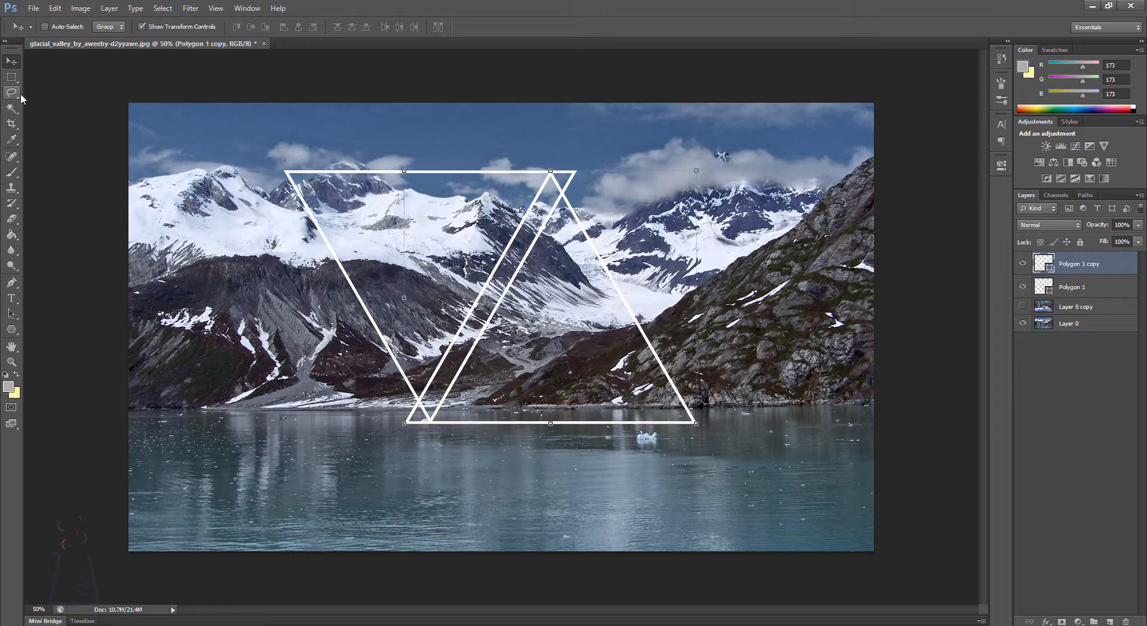
Step: Fill the upward-pointing triangle on the Polygon 1 copy layer with the recently used light grey
{"action": "left_click", "coordinate": [1088, 371]}
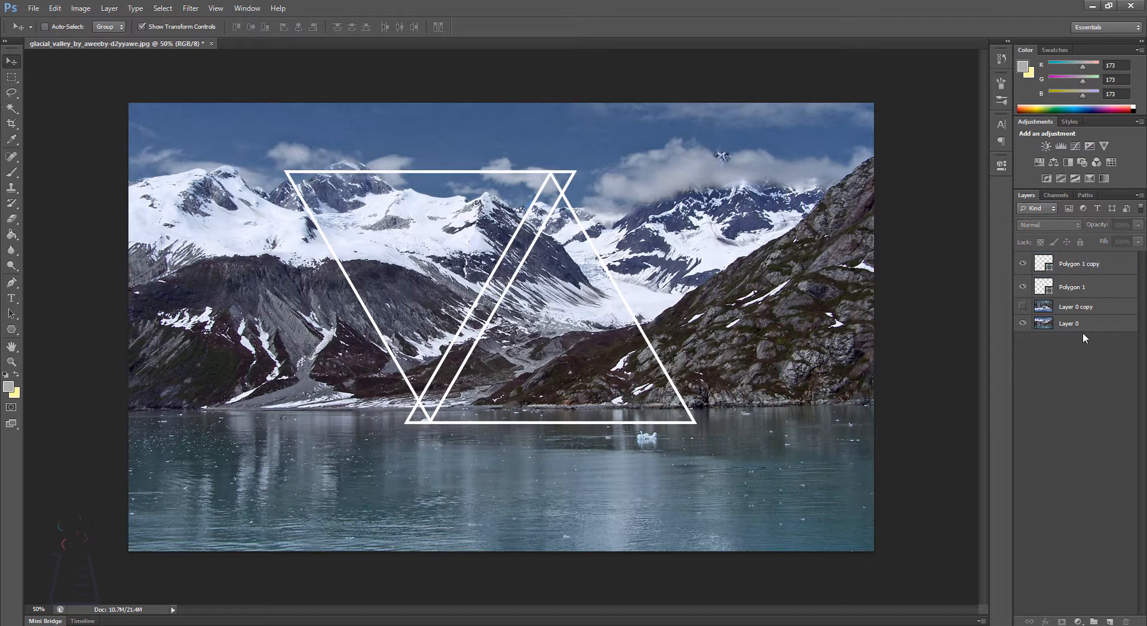
{"action": "left_click", "coordinate": [1061, 271]}
{"action": "key", "text": "u"}
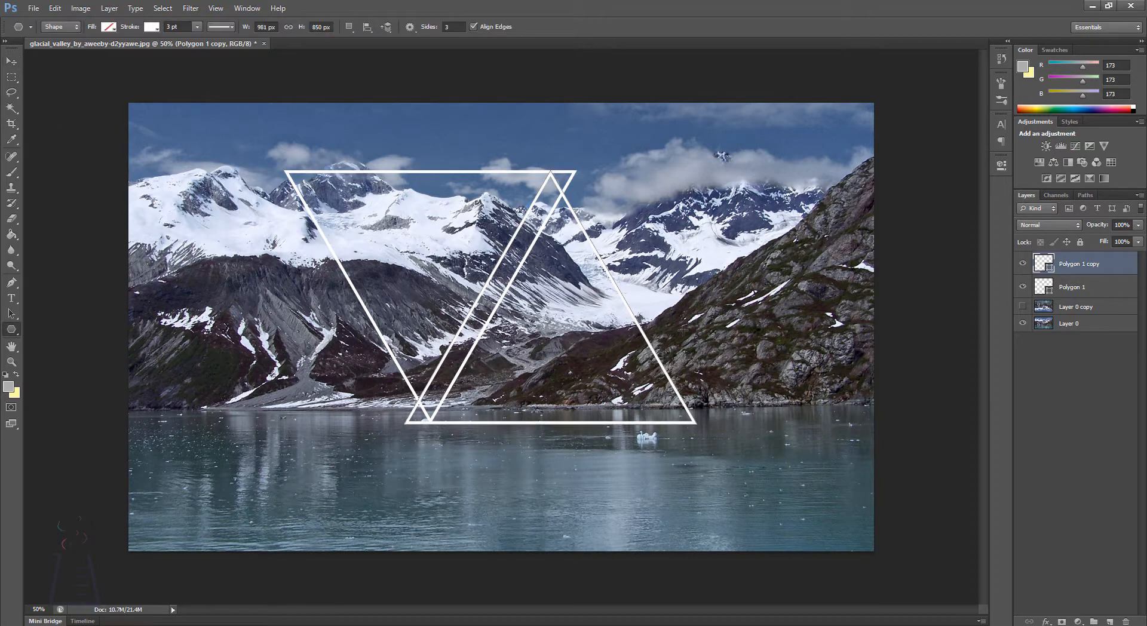
{"action": "key", "text": "u"}
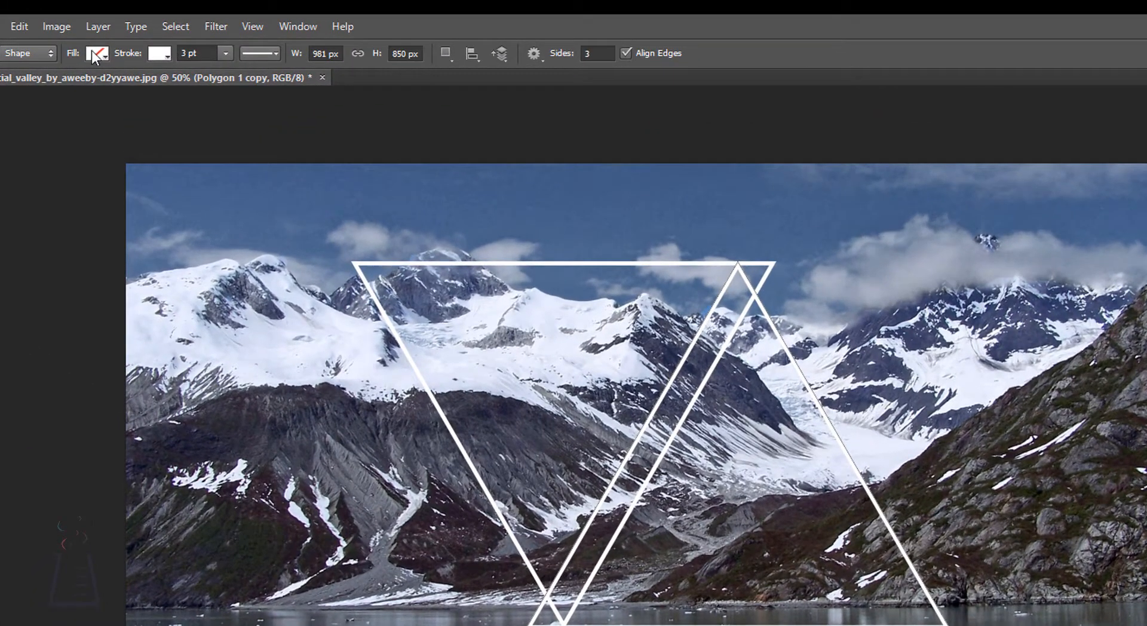
{"action": "left_click", "coordinate": [108, 27]}
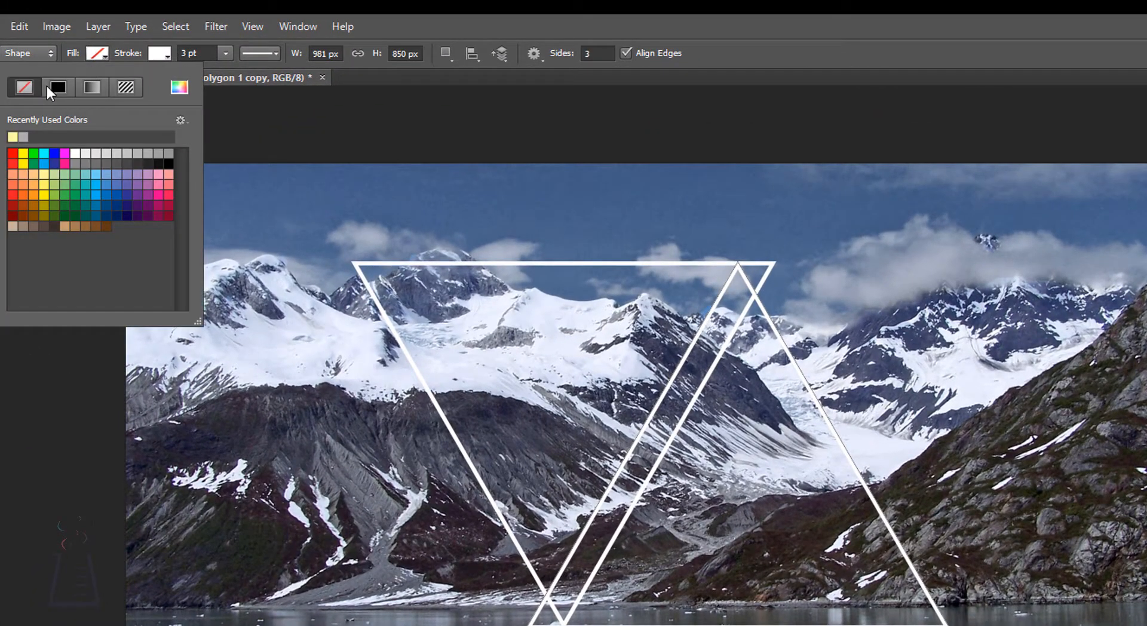
{"action": "left_click", "coordinate": [23, 137]}
{"action": "key", "text": "Return"}
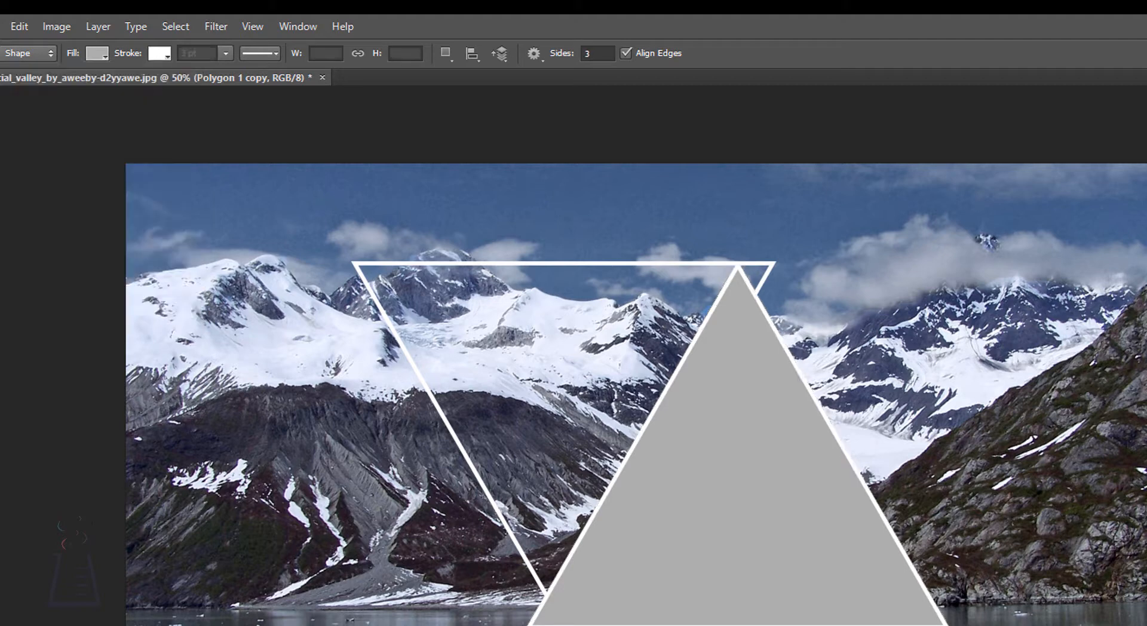
{"action": "key", "text": "Return"}
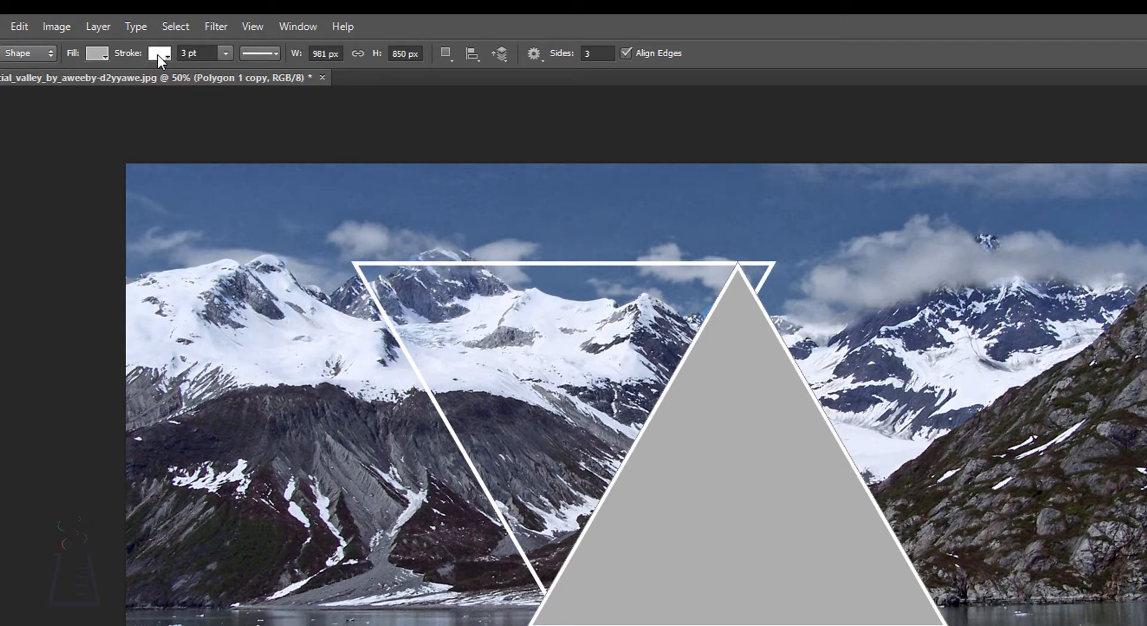
Step: Remove the white stroke from the upward-pointing grey triangle
{"action": "left_click", "coordinate": [156, 55]}
{"action": "left_click", "coordinate": [85, 93]}
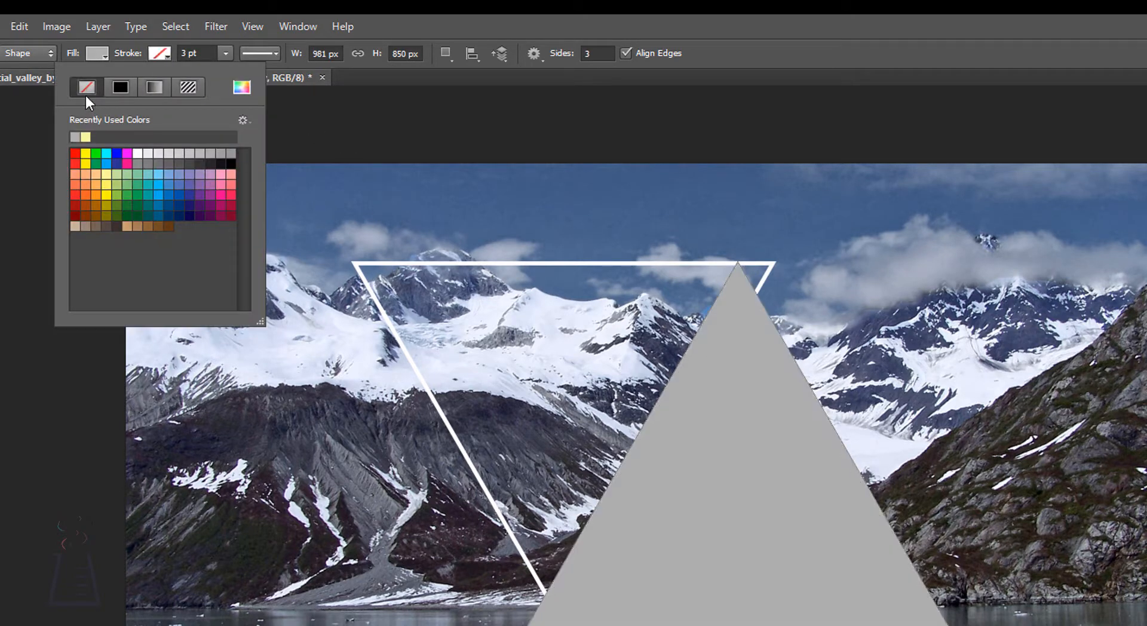
{"action": "key", "text": "Return"}
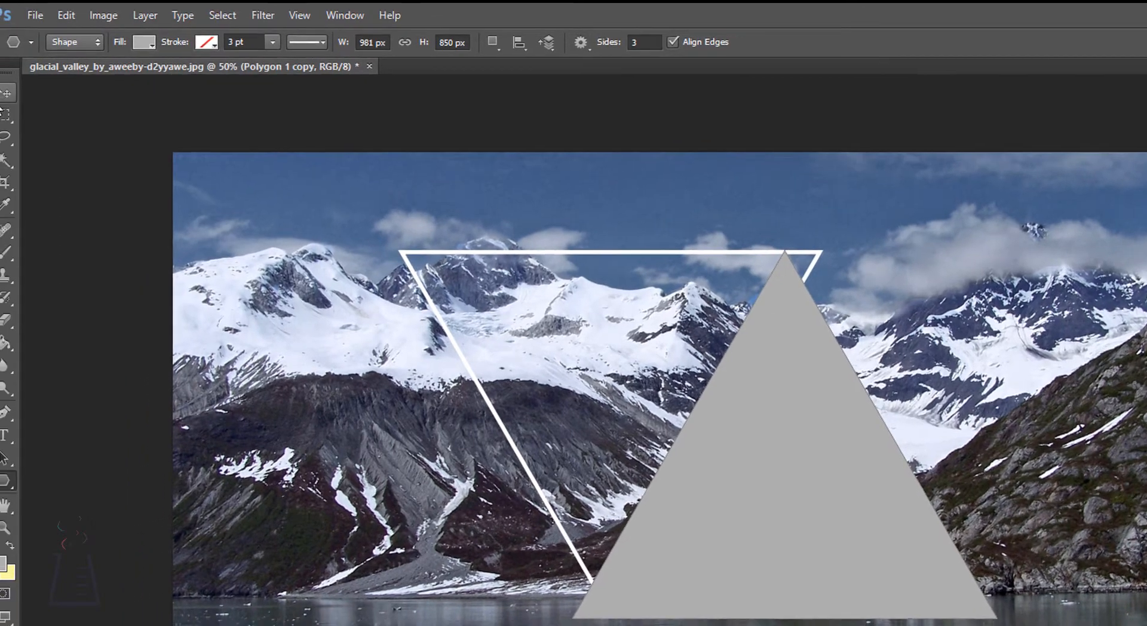
{"action": "left_click", "coordinate": [15, 89]}
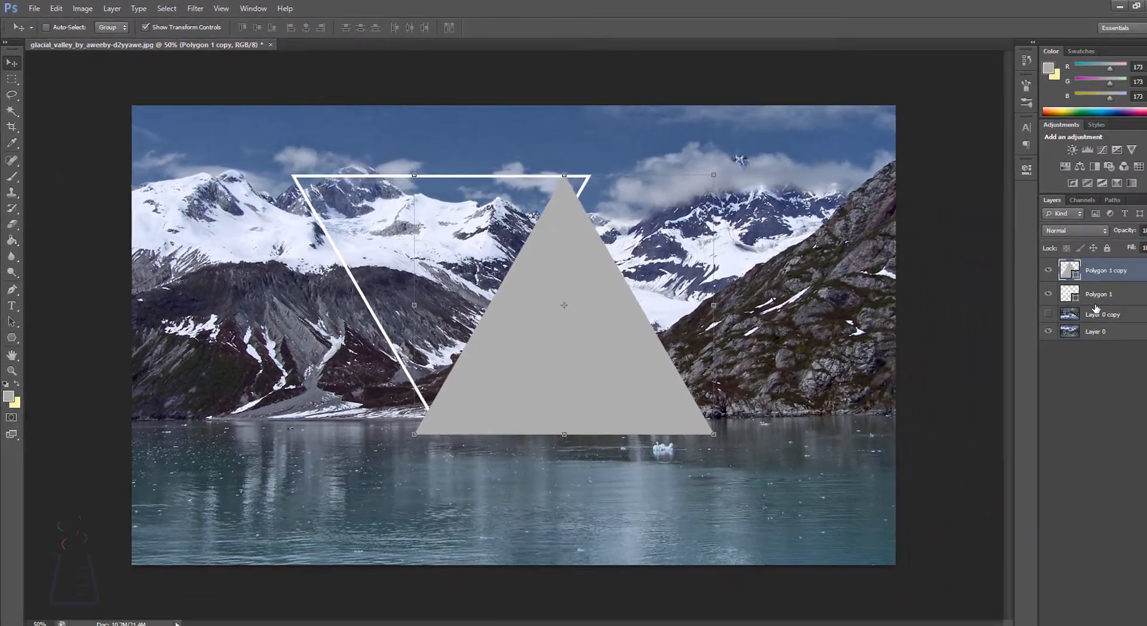
Step: Remove the stroke from the downward-pointing triangle on the Polygon 1 layer and fill it with the recently used pale yellow
{"action": "left_click", "coordinate": [1062, 288]}
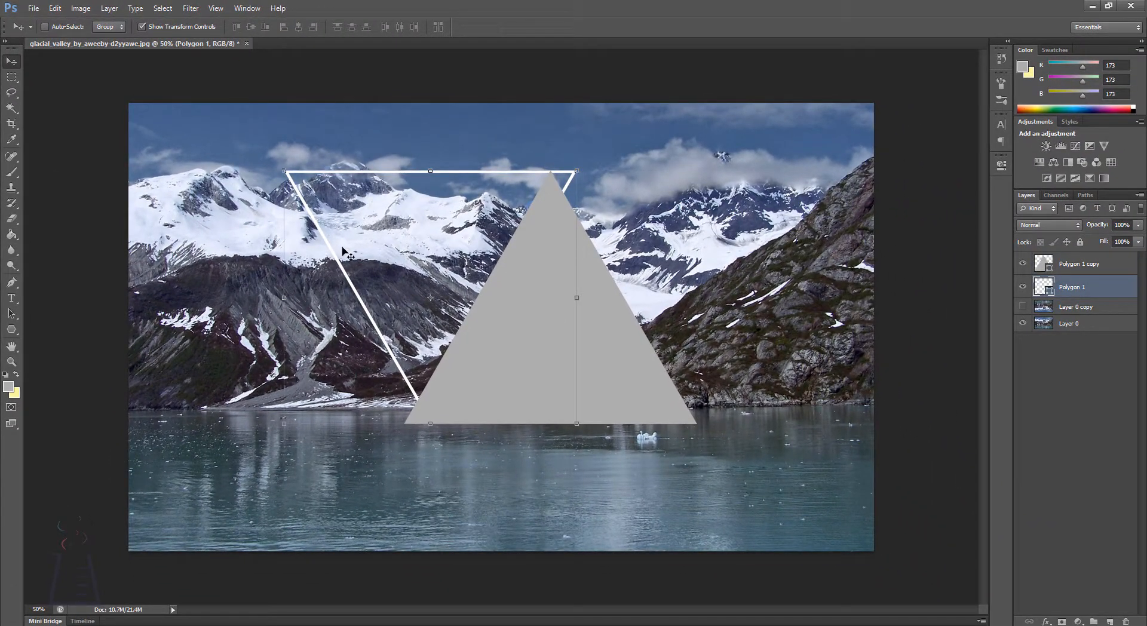
{"action": "key", "text": "u"}
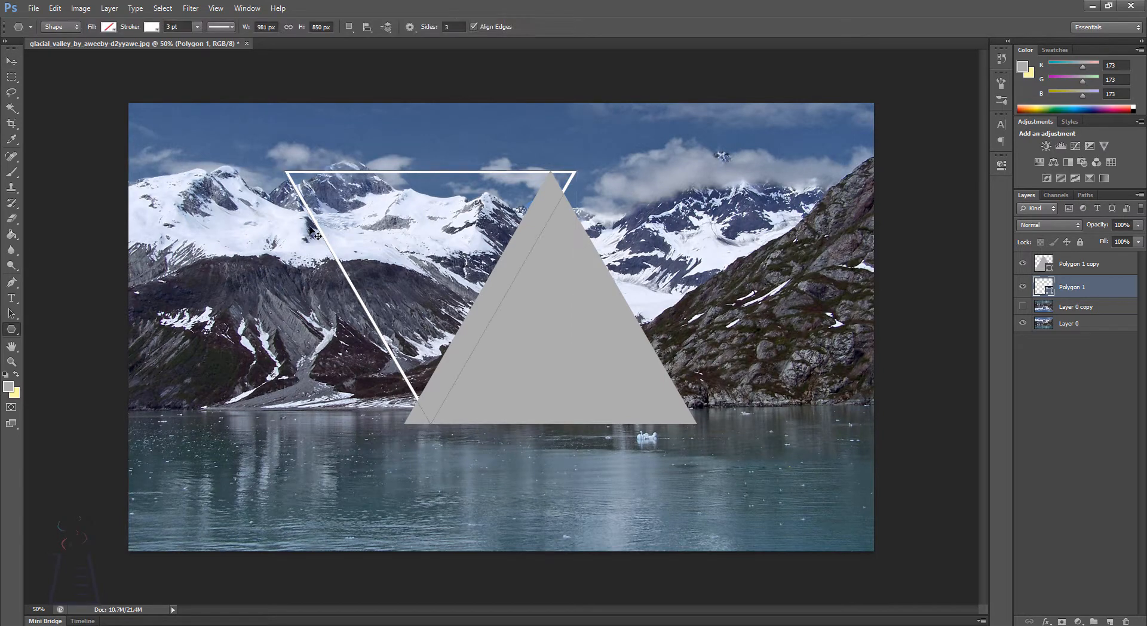
{"action": "left_click", "coordinate": [108, 27]}
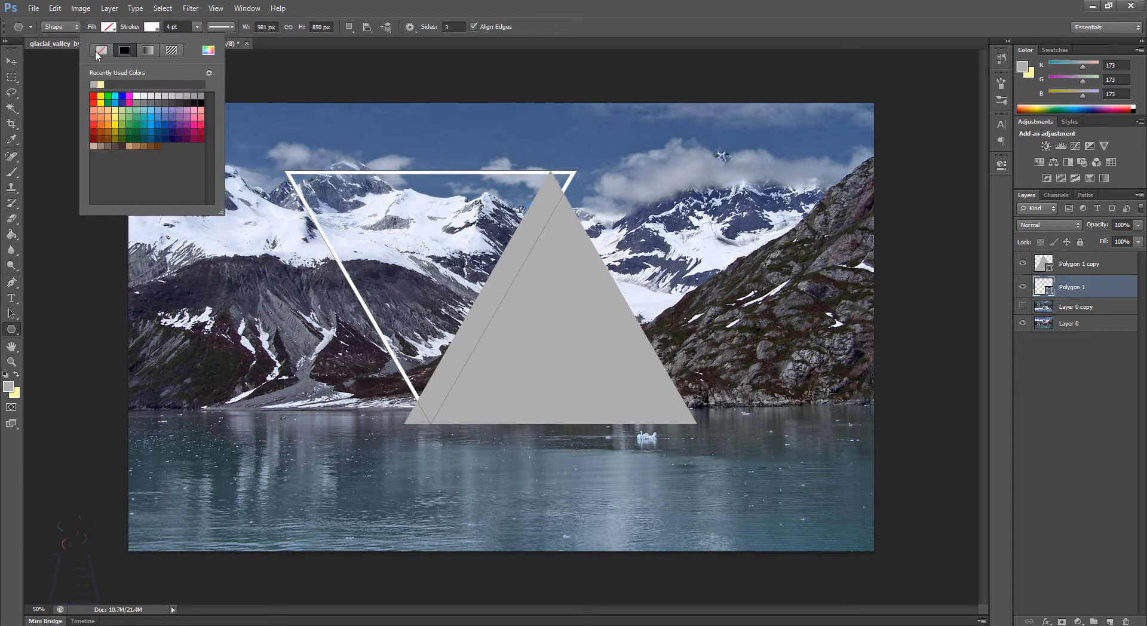
{"action": "left_click", "coordinate": [97, 52]}
{"action": "left_click", "coordinate": [108, 27]}
{"action": "left_click", "coordinate": [58, 84]}
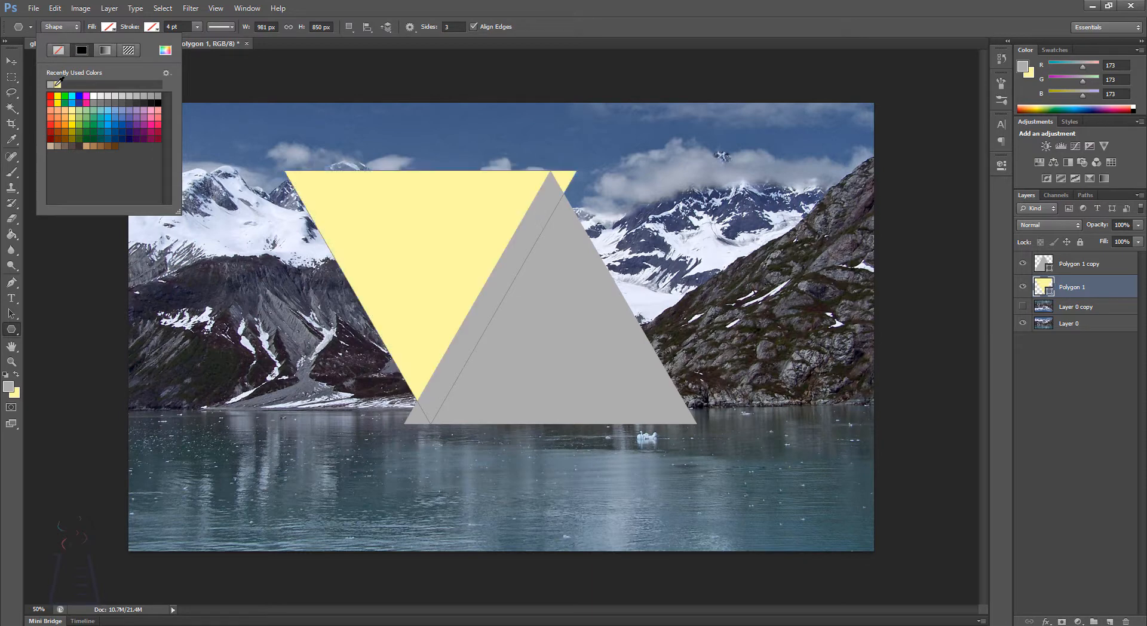
{"action": "left_click", "coordinate": [11, 61]}
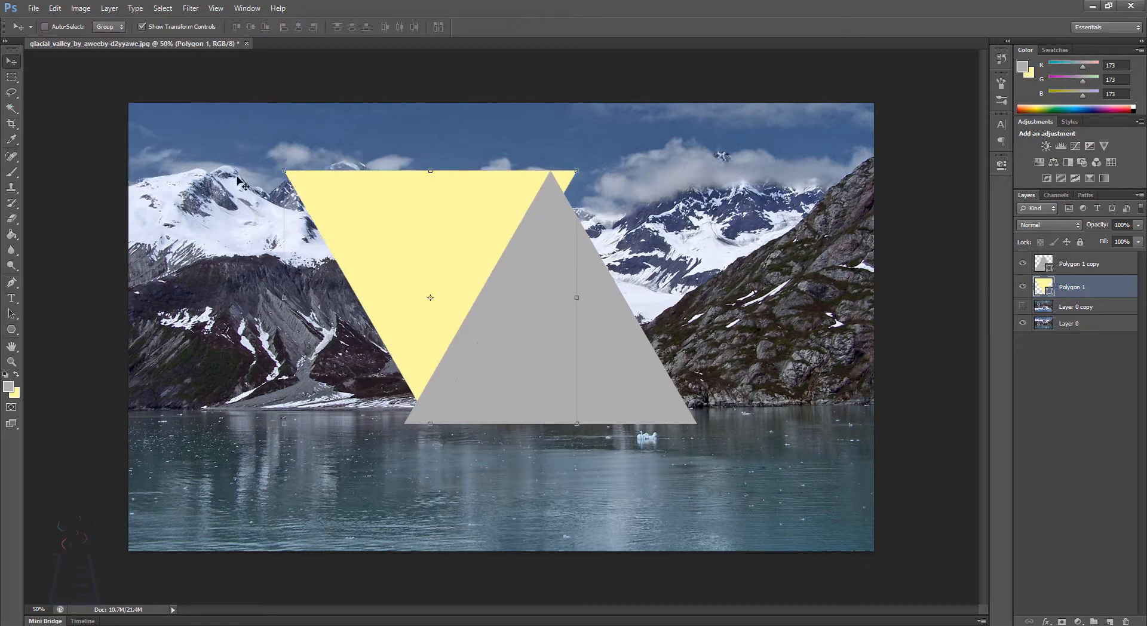
{"action": "left_click", "coordinate": [1109, 422]}
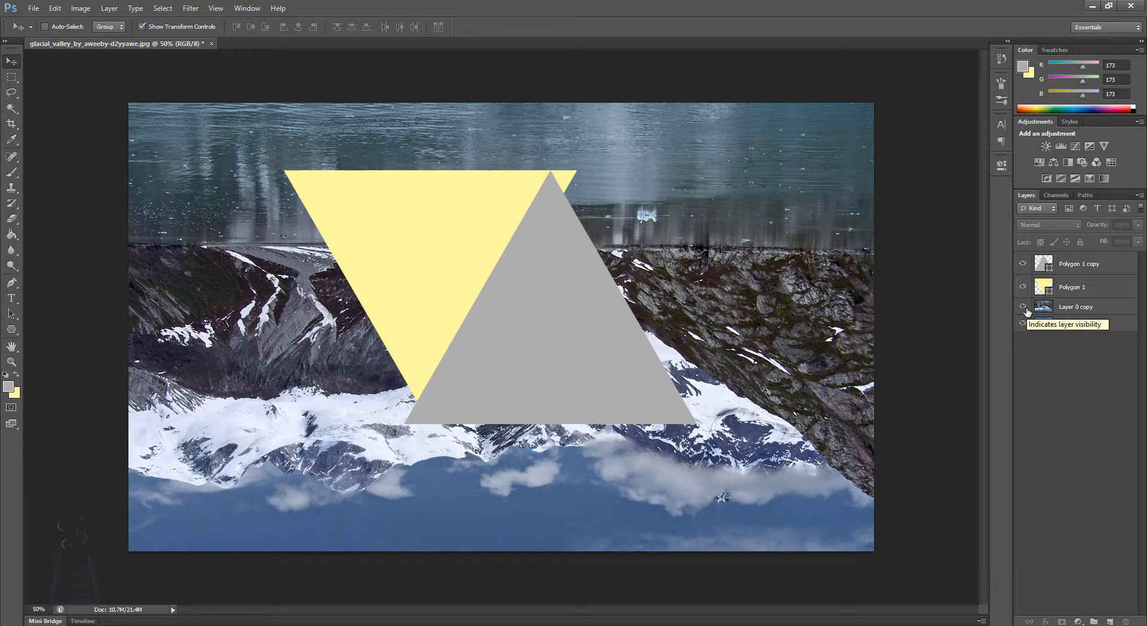
{"action": "left_click", "coordinate": [1023, 307]}
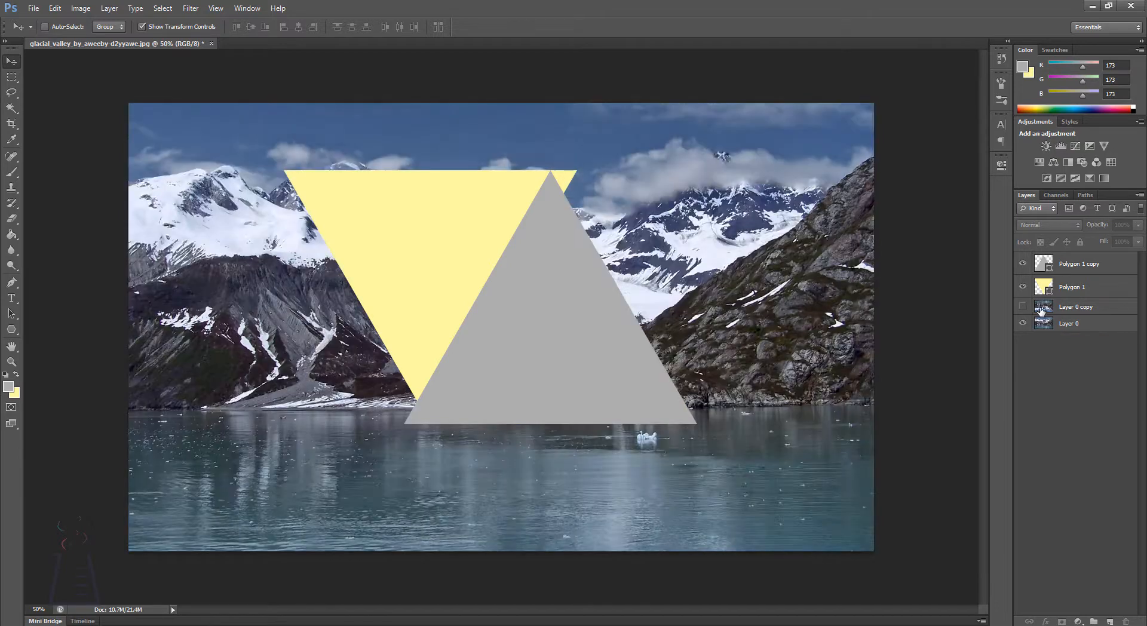
{"action": "left_click", "coordinate": [1092, 325]}
{"action": "left_click", "coordinate": [1079, 293]}
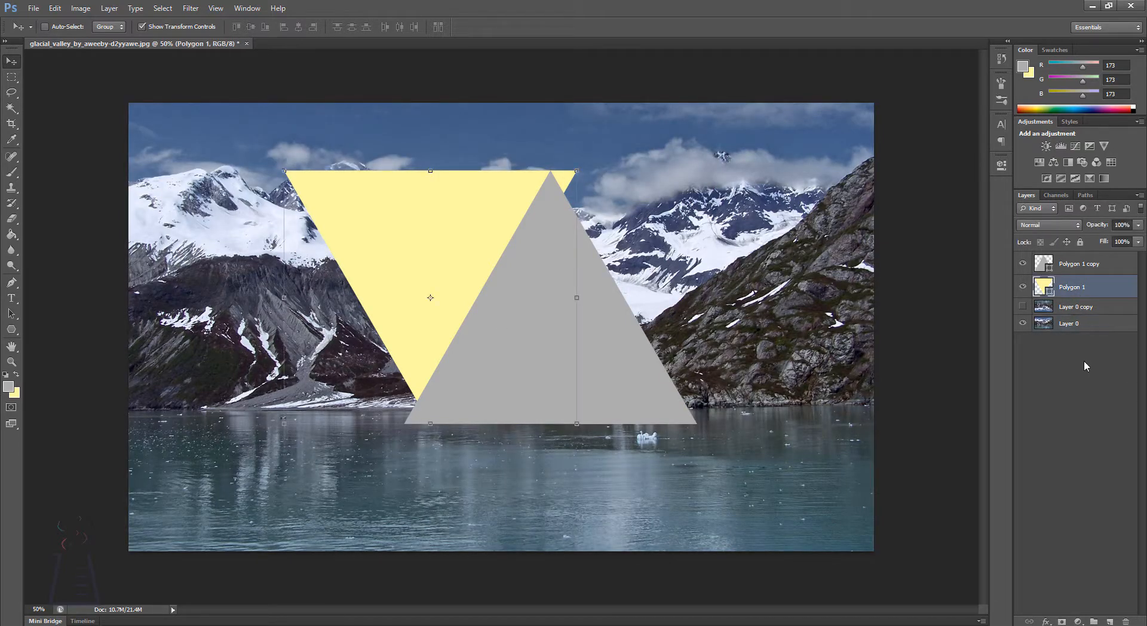
Step: Duplicate the original photo layer, Layer 0
{"action": "left_click", "coordinate": [1073, 325]}
{"action": "key", "text": "ctrl+j"}
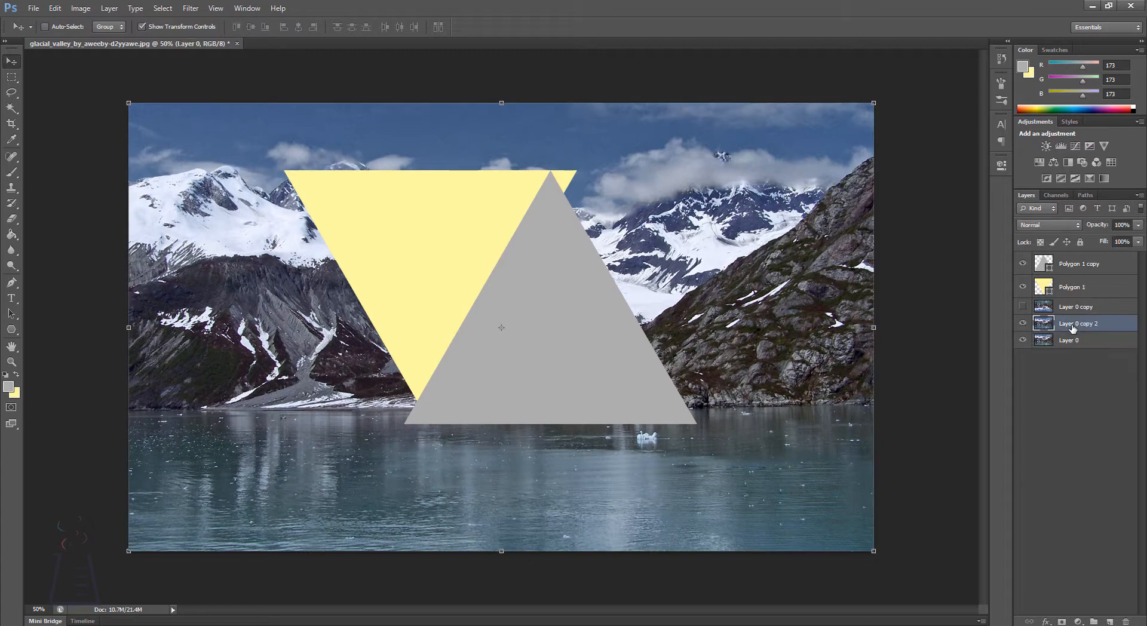
{"action": "key", "text": "ctrl+j"}
{"action": "left_click_drag", "start_coordinate": [1073, 325], "coordinate": [1075, 257]}
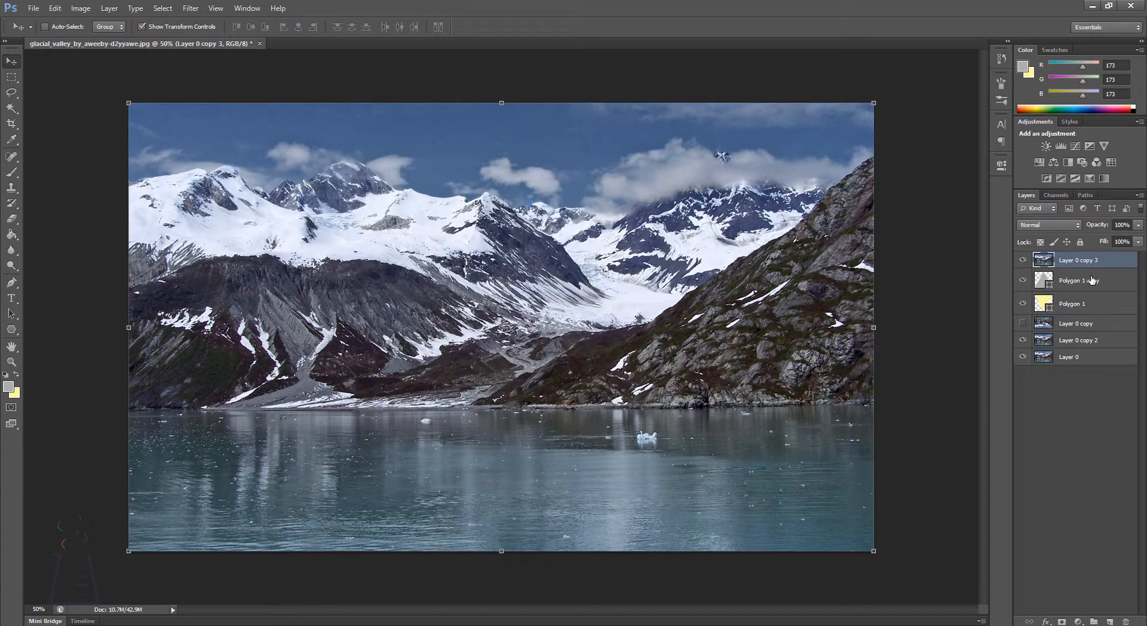
{"action": "key", "text": "ctrl+z"}
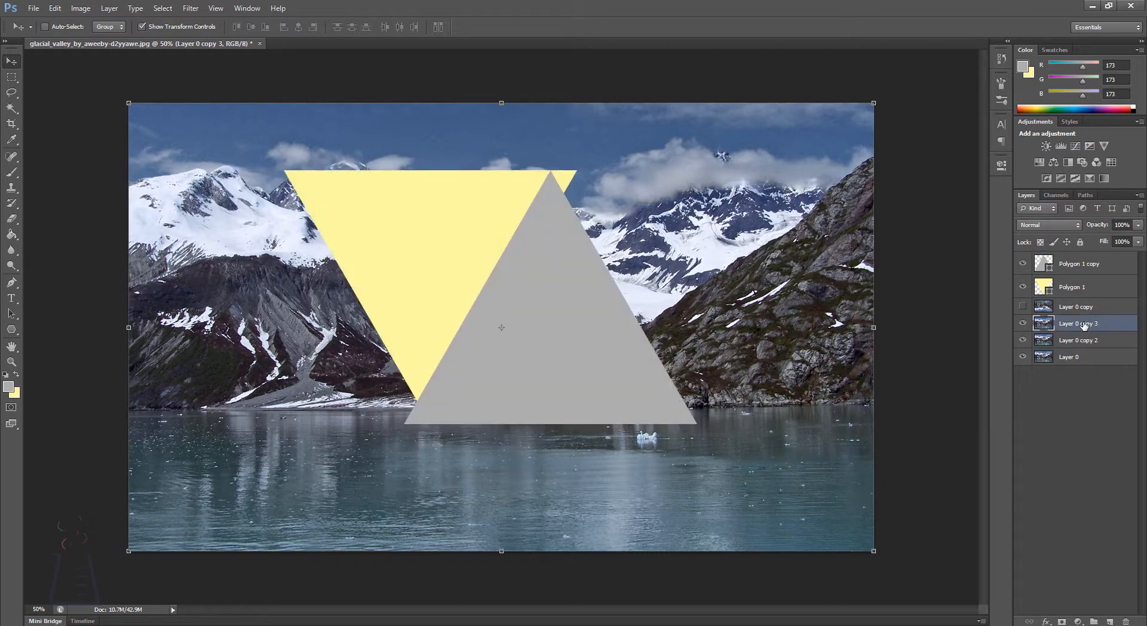
{"action": "key", "text": "Delete"}
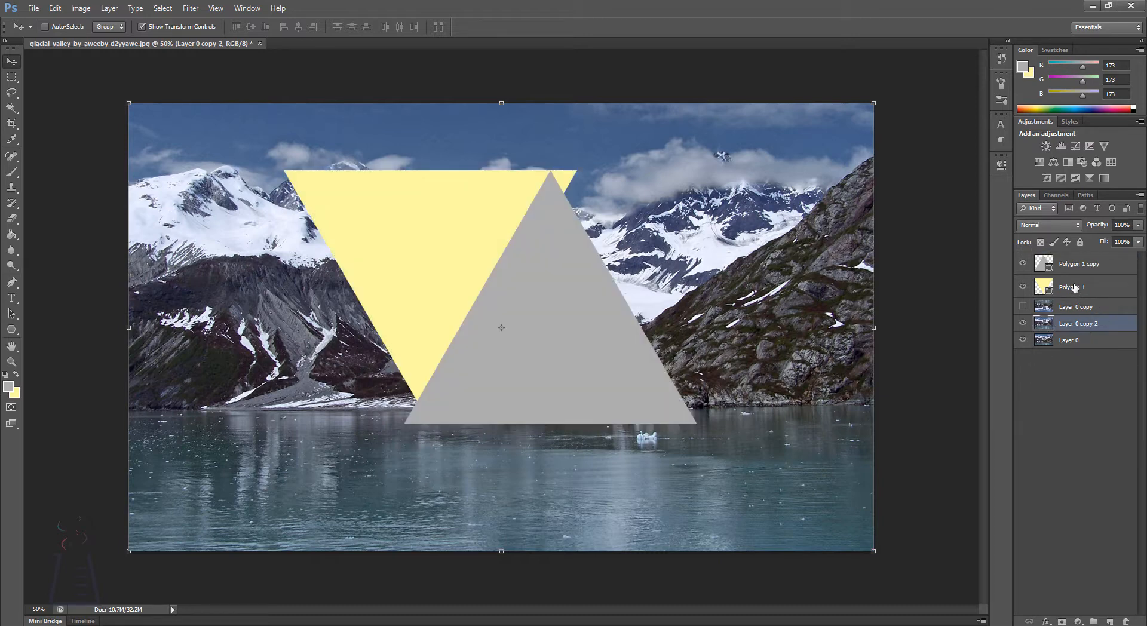
{"action": "left_click", "coordinate": [1074, 288]}
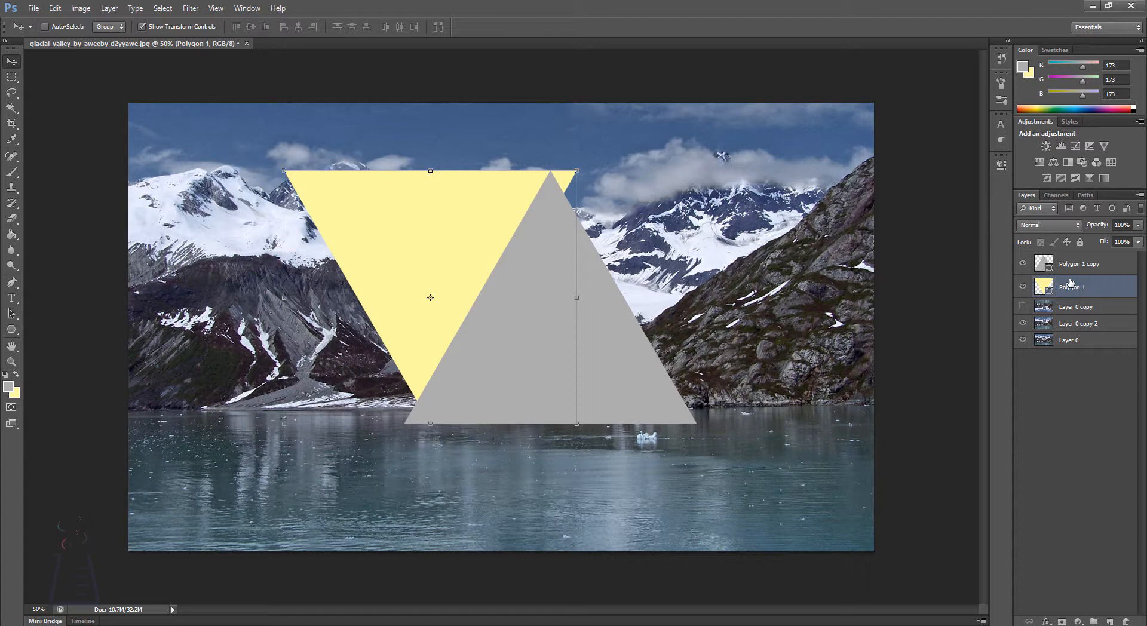
{"action": "left_click", "coordinate": [1059, 398]}
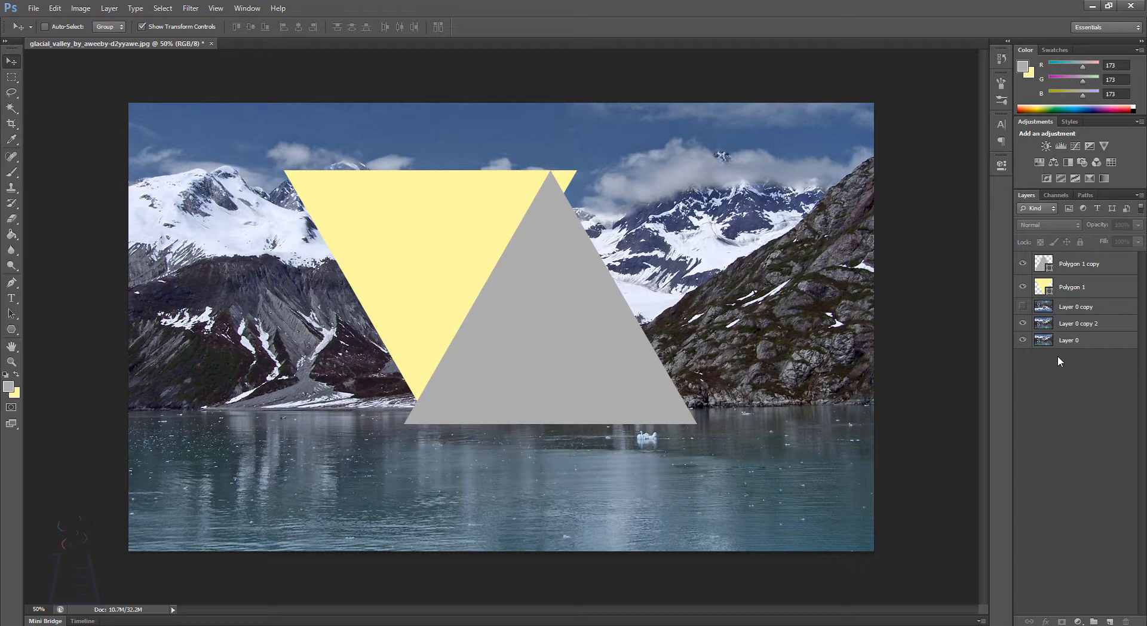
{"action": "left_click", "coordinate": [1082, 308]}
Step: Duplicate both triangle layers together and merge the two copies into a single shape layer
{"action": "left_click", "coordinate": [1086, 287]}
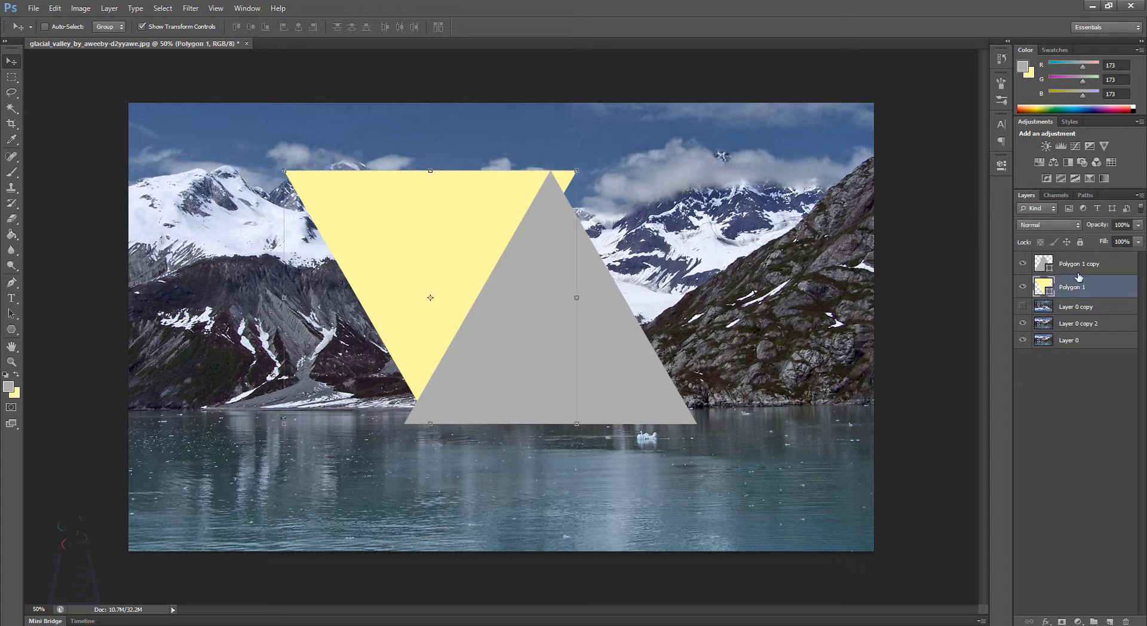
{"action": "left_click", "coordinate": [1079, 270], "text": "shift"}
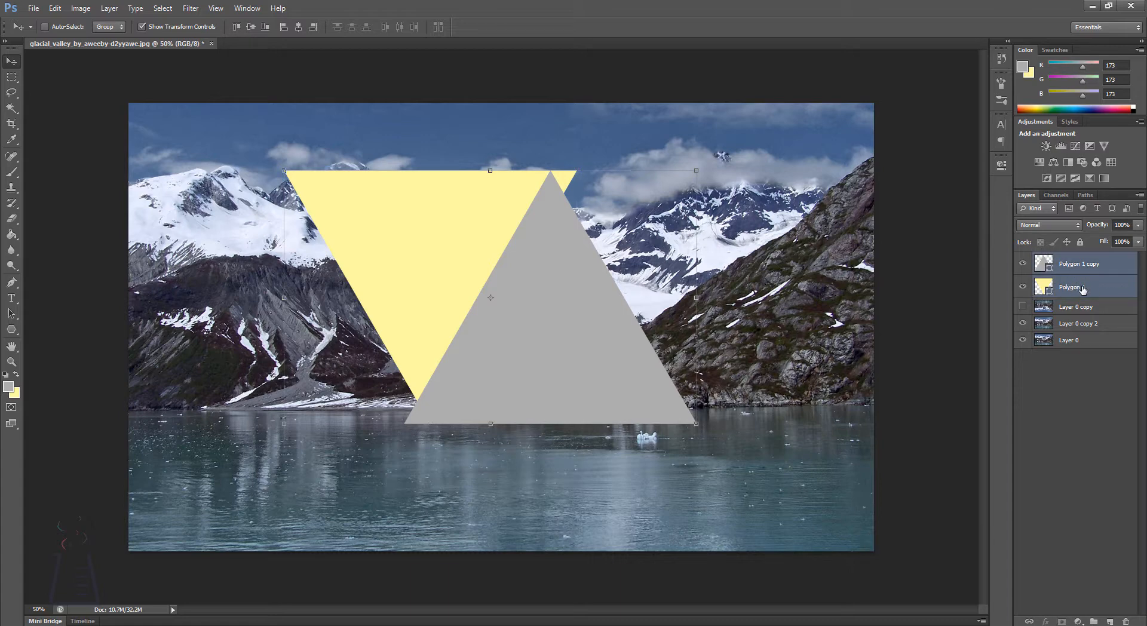
{"action": "key", "text": "ctrl+j"}
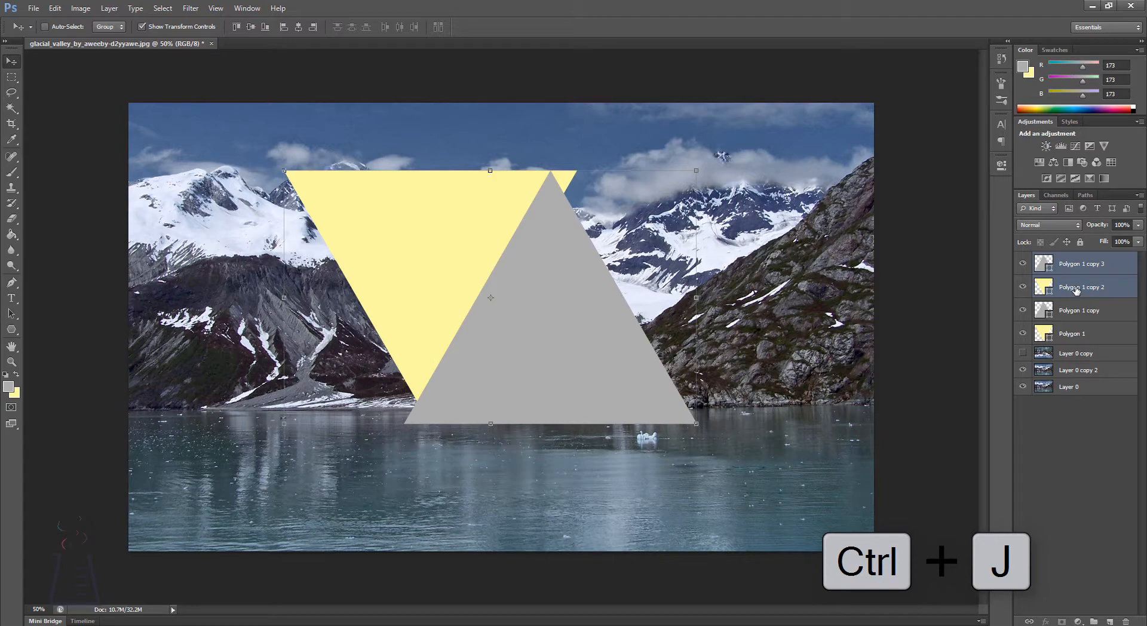
{"action": "key", "text": "ctrl+e"}
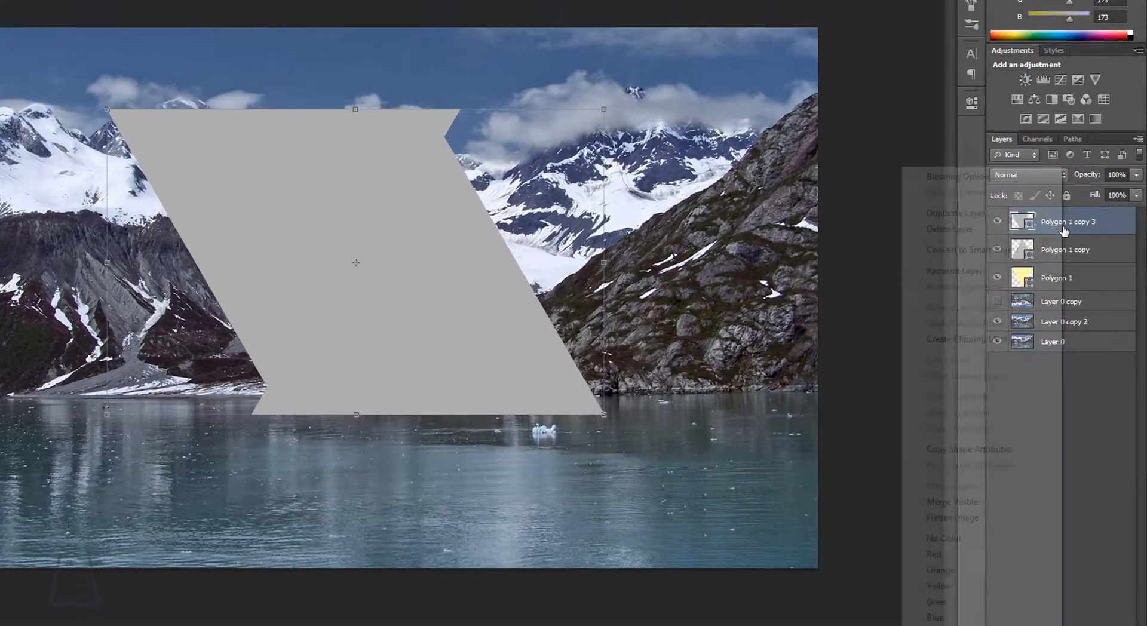
Step: Rasterize the merged shape layer and hide the two original triangle layers, Polygon 1 and Polygon 1 copy
{"action": "right_click", "coordinate": [1078, 266]}
{"action": "left_click", "coordinate": [1023, 300]}
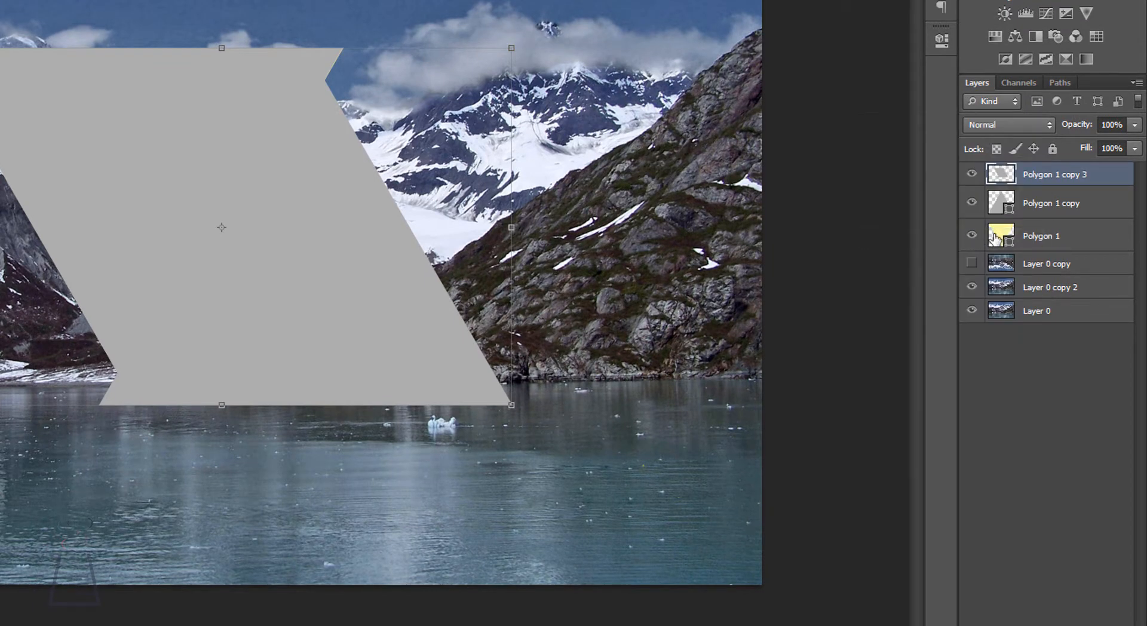
{"action": "left_click", "coordinate": [972, 236]}
{"action": "left_click", "coordinate": [972, 202]}
{"action": "left_click", "coordinate": [1042, 429]}
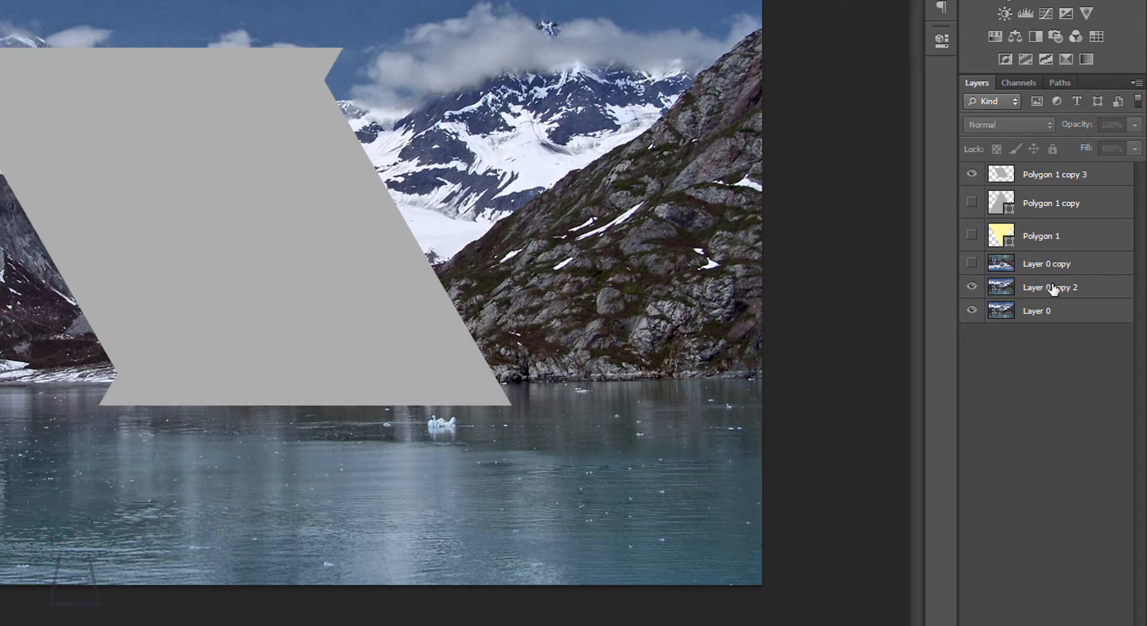
Step: Move the photo duplicate Layer 0 copy 2 directly above the merged Polygon 1 copy 3 shape and clip it to that shape
{"action": "left_click", "coordinate": [1050, 181]}
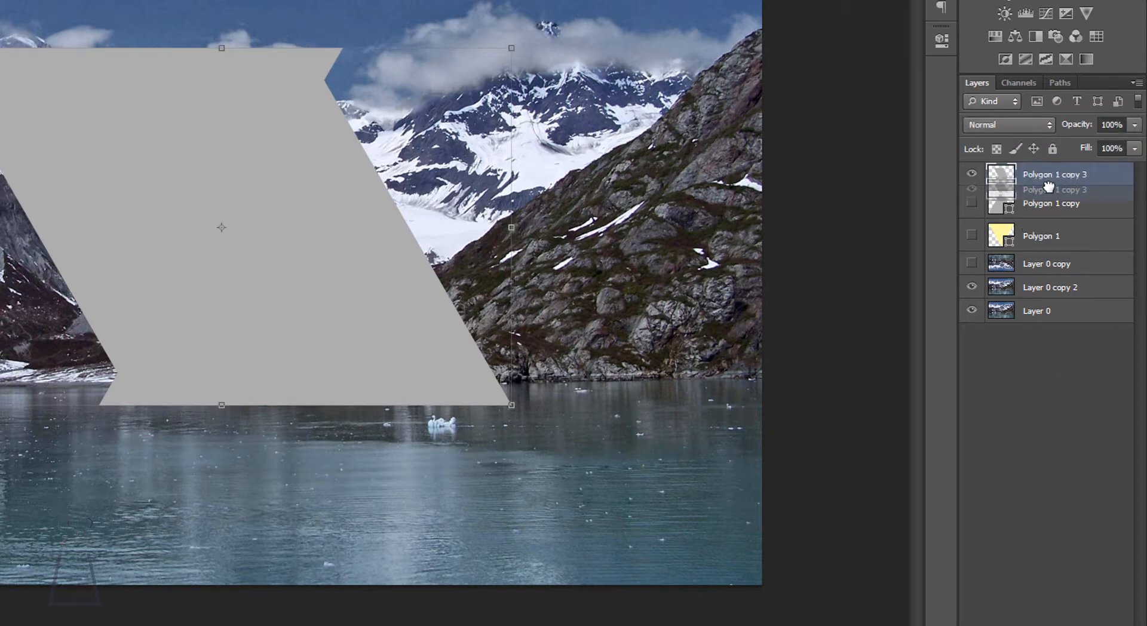
{"action": "left_click", "coordinate": [1032, 294]}
{"action": "left_click_drag", "start_coordinate": [1051, 293], "coordinate": [1065, 166]}
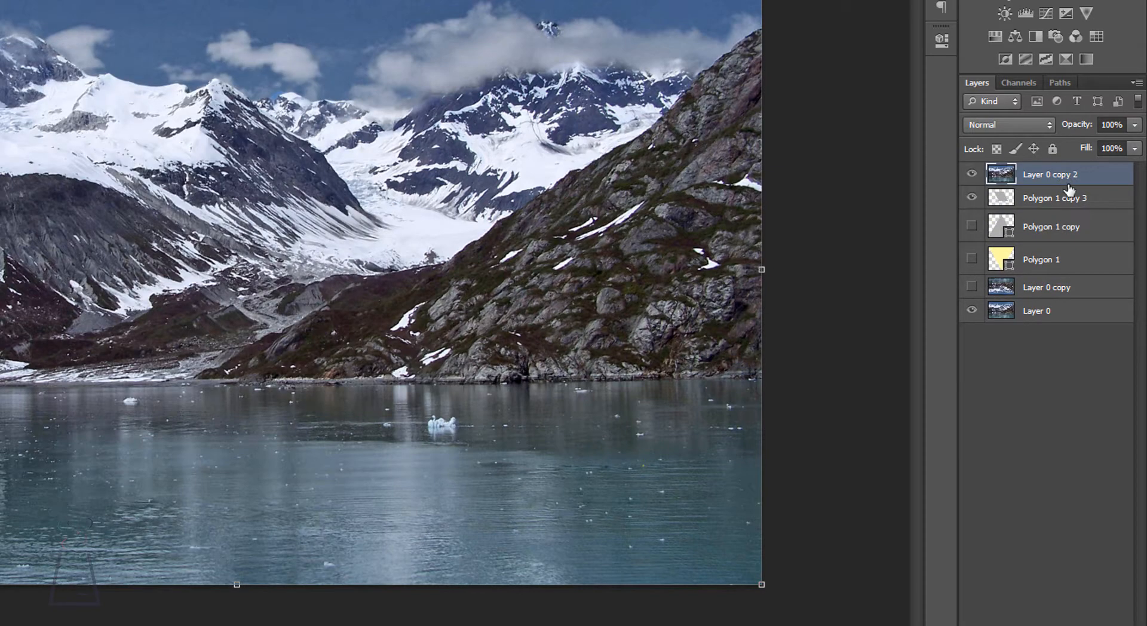
{"action": "key", "text": "alt"}
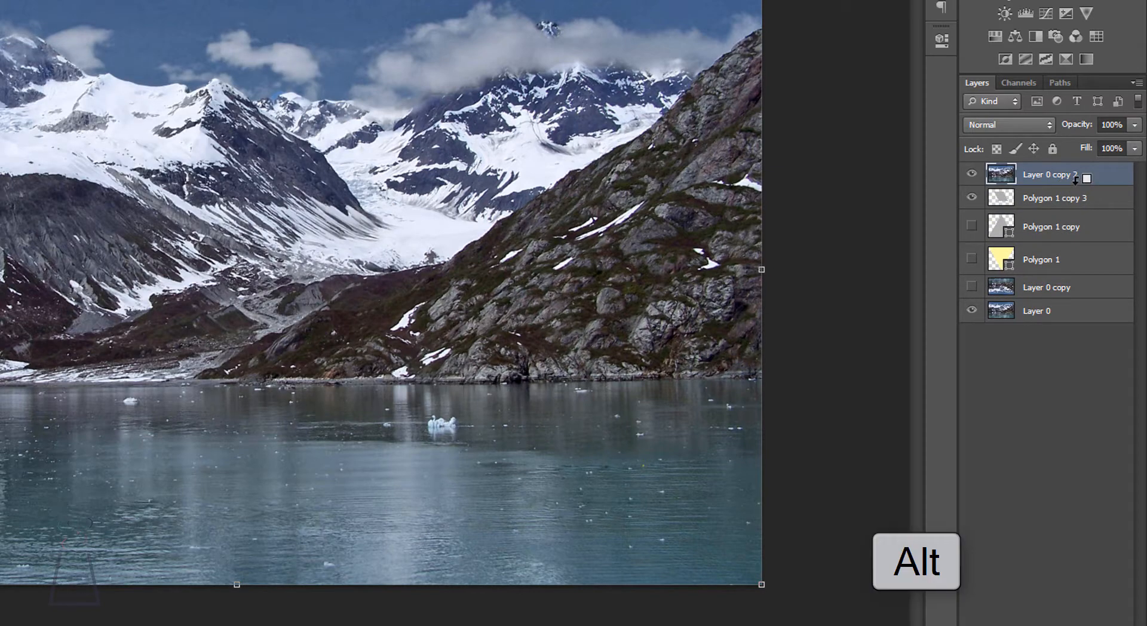
{"action": "right_click", "coordinate": [1068, 190]}
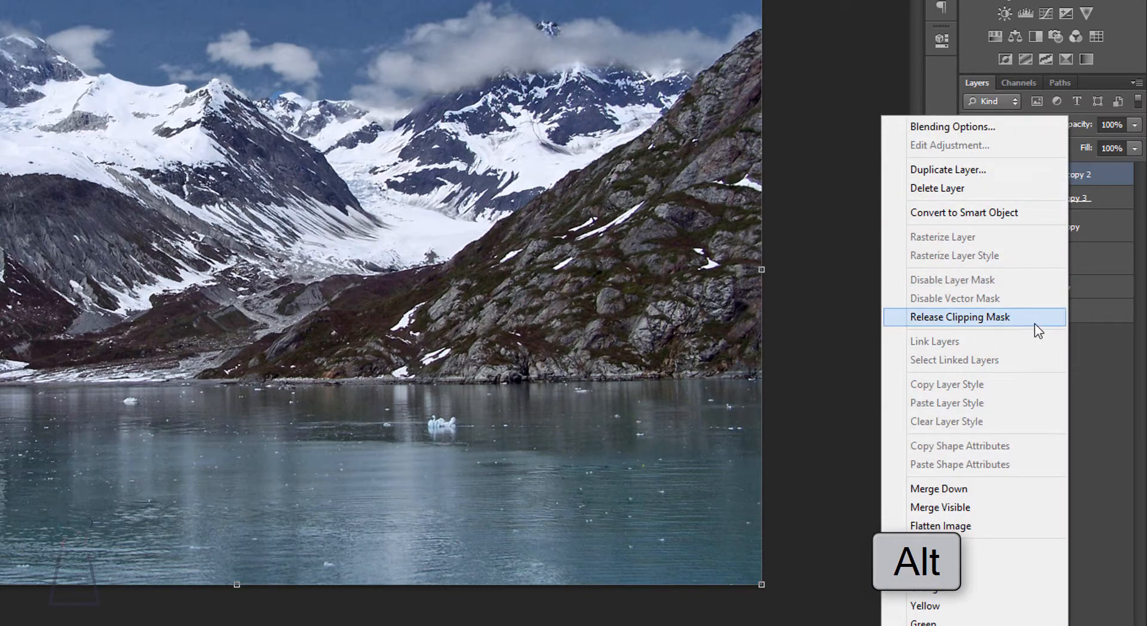
{"action": "key", "text": "Escape"}
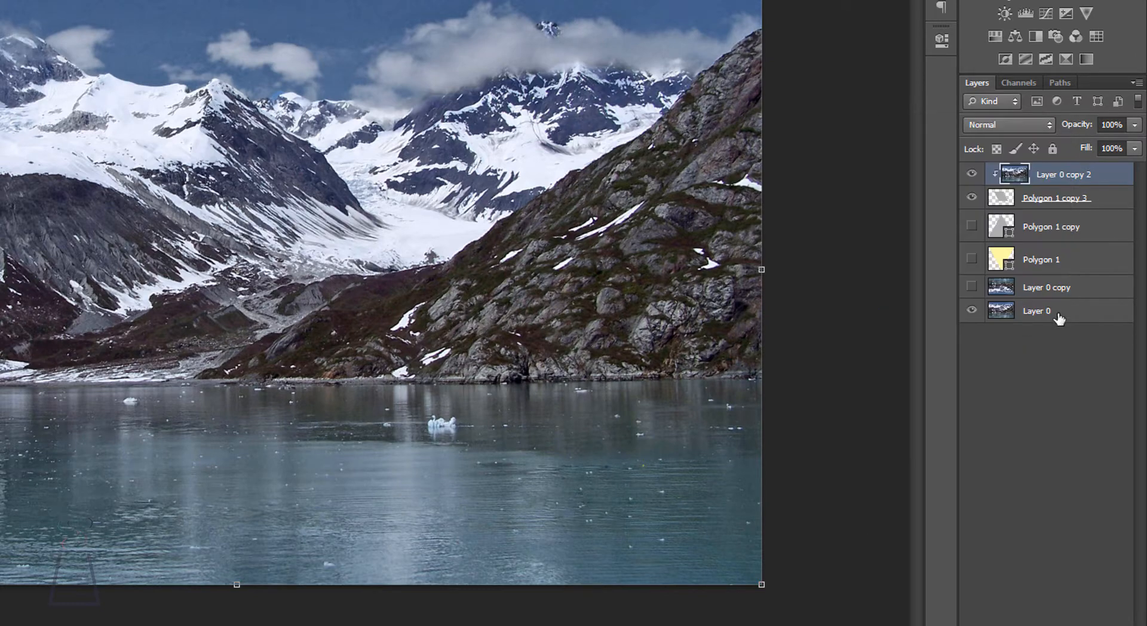
{"action": "right_click", "coordinate": [1059, 194]}
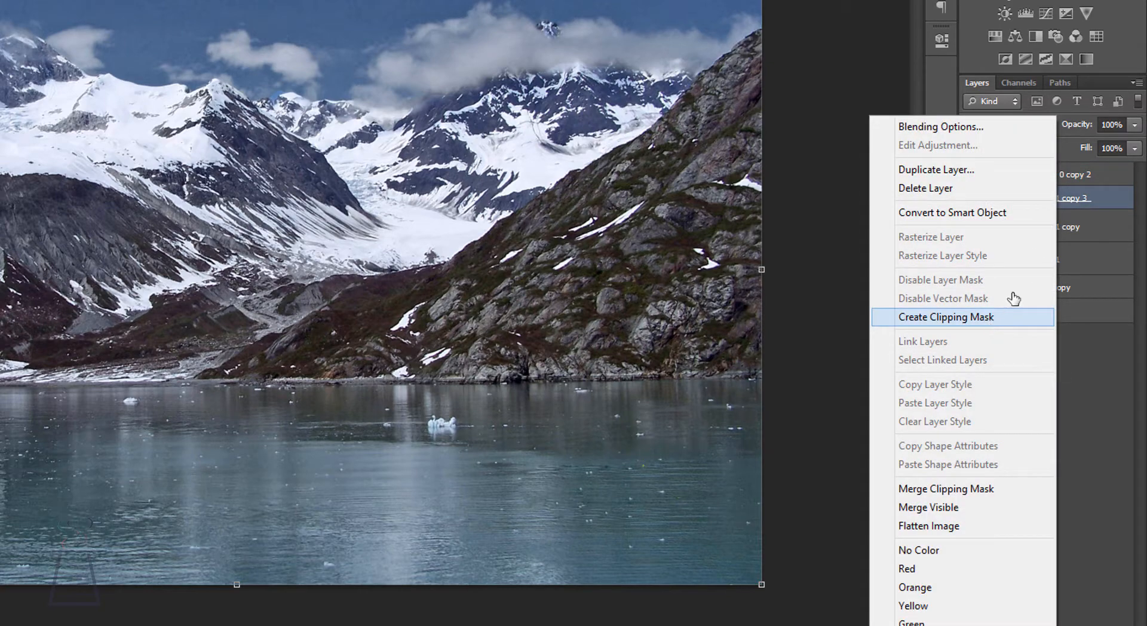
{"action": "left_click", "coordinate": [992, 318]}
{"action": "left_click", "coordinate": [1043, 179]}
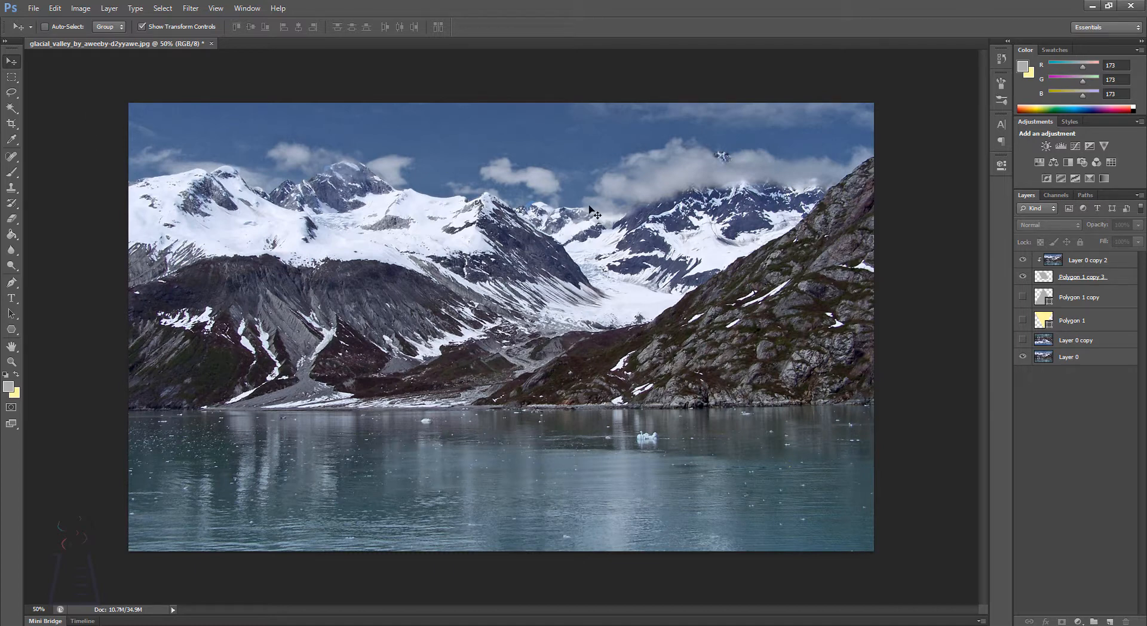
Step: Preview the clipping on Layer 0 copy 2 by lowering its opacity to 55%, and restore it to 100%
{"action": "left_click", "coordinate": [1079, 266]}
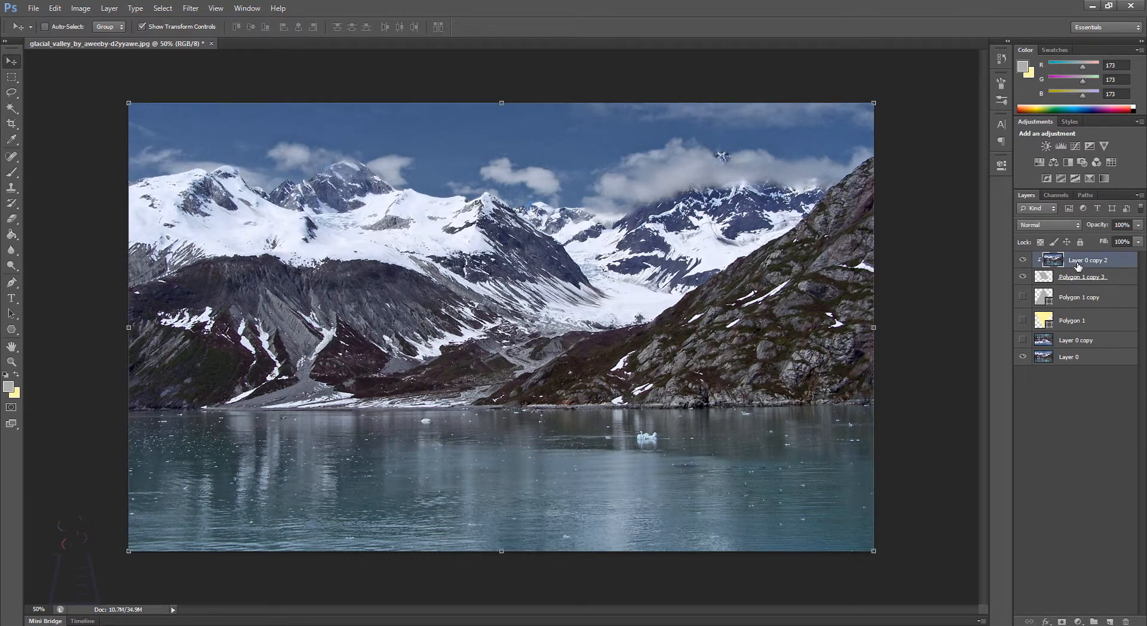
{"action": "left_click", "coordinate": [1138, 225]}
{"action": "left_click_drag", "start_coordinate": [1138, 238], "coordinate": [1112, 242]}
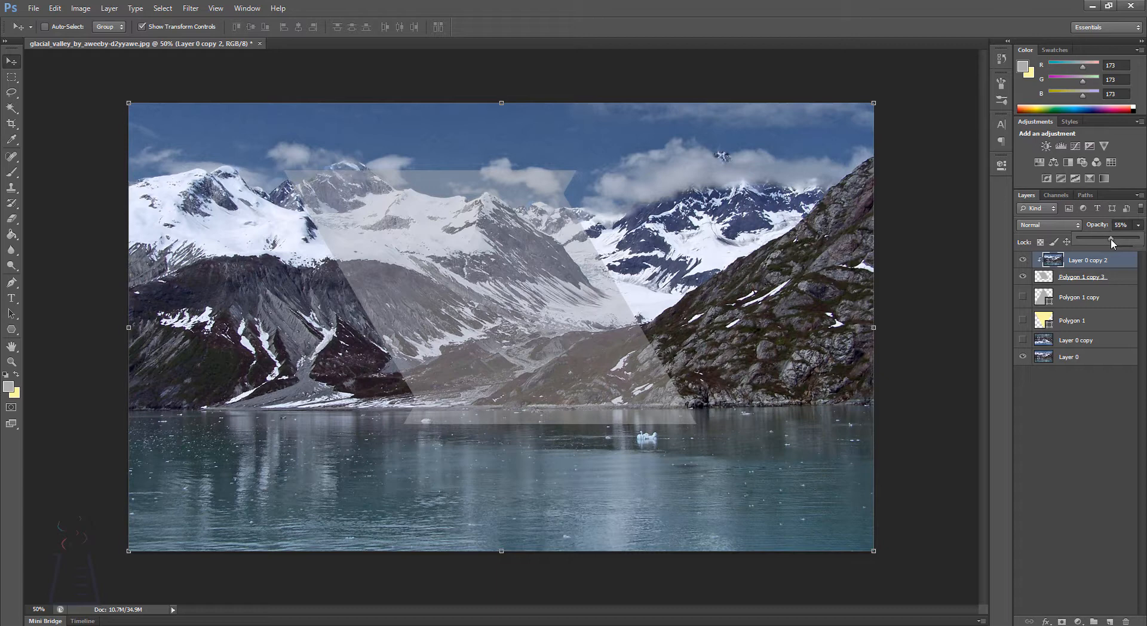
{"action": "left_click_drag", "start_coordinate": [1113, 242], "coordinate": [1138, 239]}
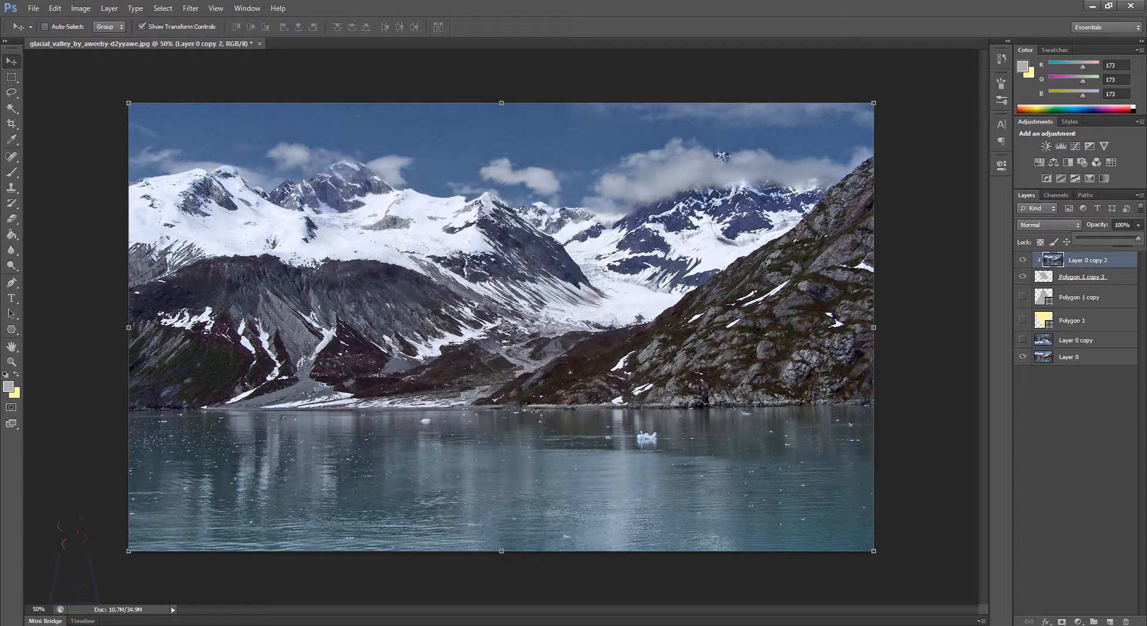
{"action": "left_click", "coordinate": [1100, 388]}
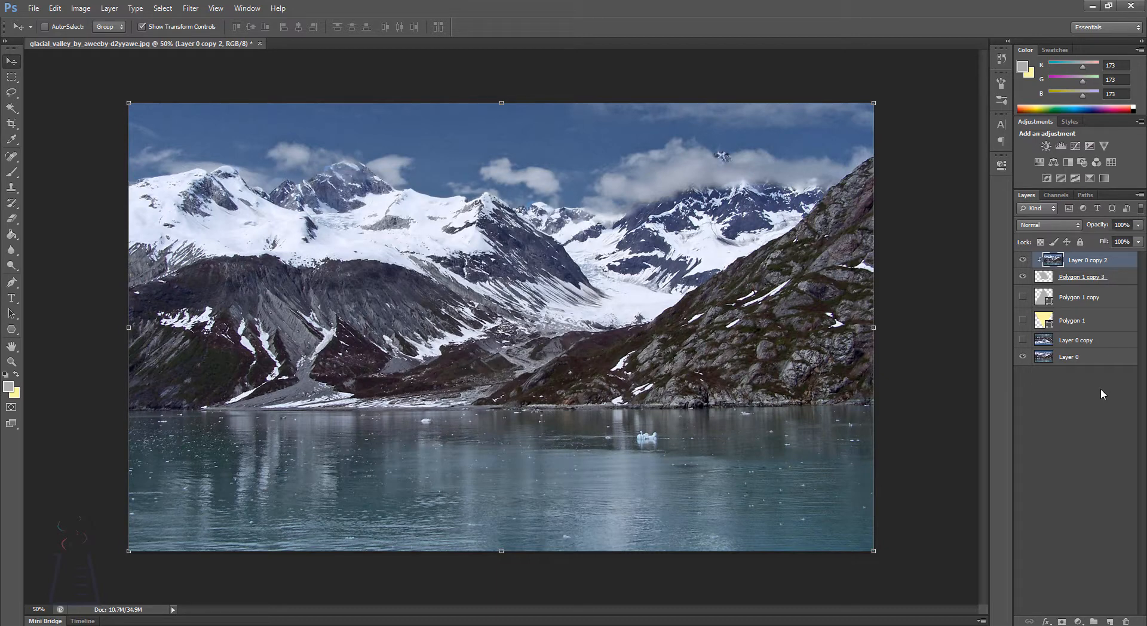
{"action": "left_click", "coordinate": [1101, 389]}
Step: Hide the clipped photo layer, Layer 0 copy 2
{"action": "left_click", "coordinate": [1091, 344]}
{"action": "left_click", "coordinate": [1078, 261]}
{"action": "left_click", "coordinate": [1022, 260]}
Step: Show the vertically flipped Layer 0 copy and place it in the clipping group directly above the merged Polygon 1 copy 3 shape
{"action": "left_click", "coordinate": [1066, 344]}
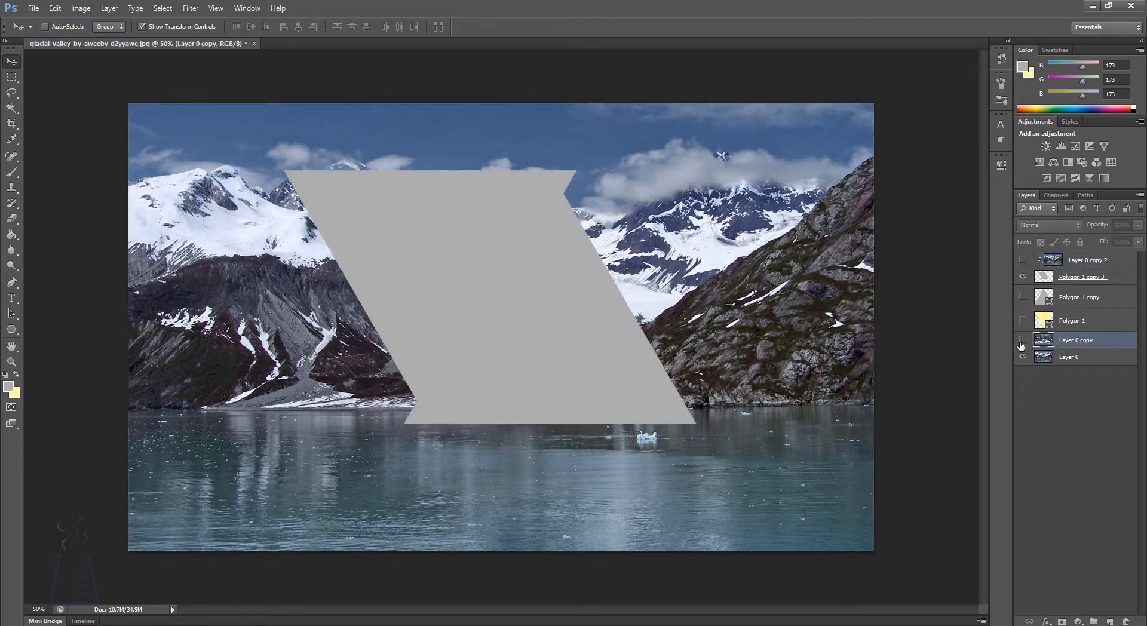
{"action": "left_click", "coordinate": [1023, 340]}
{"action": "left_click_drag", "start_coordinate": [1074, 344], "coordinate": [1085, 282]}
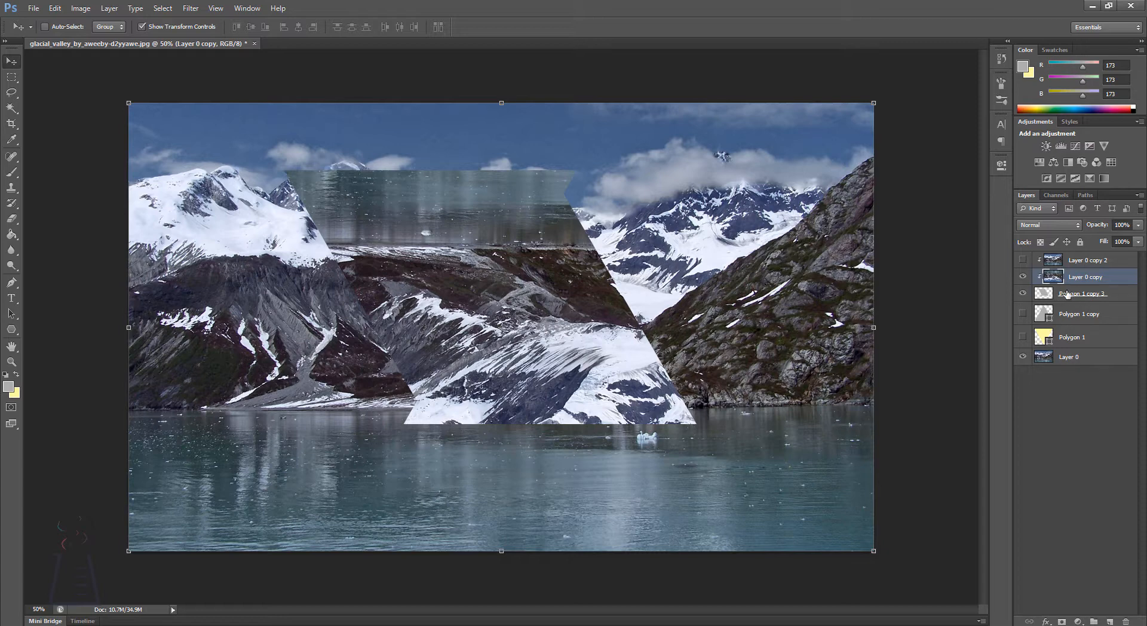
Step: Show the Polygon 1 and Polygon 1 copy triangle layers and move both to the top of the layer stack
{"action": "left_click", "coordinate": [1023, 337]}
{"action": "left_click", "coordinate": [1070, 321]}
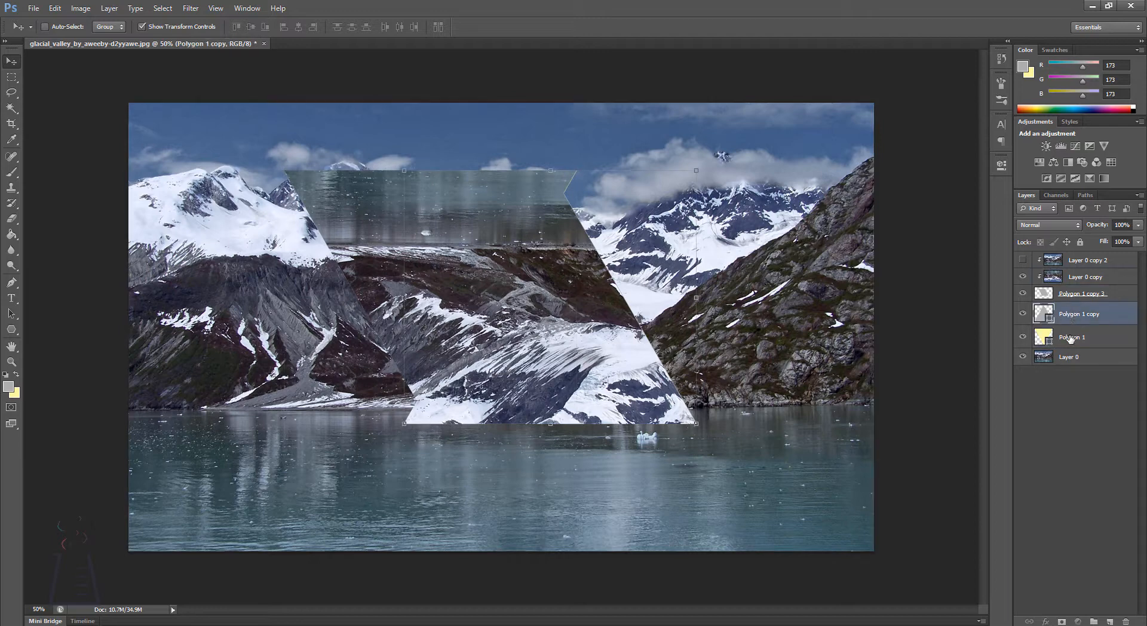
{"action": "left_click", "coordinate": [1070, 338], "text": "shift"}
{"action": "left_click_drag", "start_coordinate": [1071, 317], "coordinate": [1075, 251]}
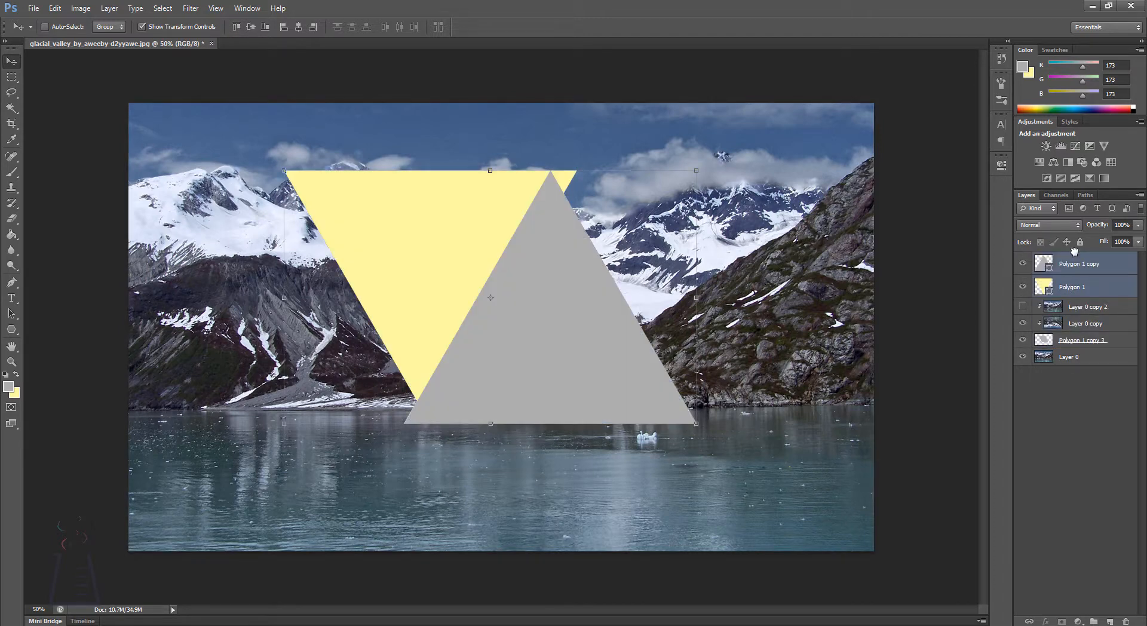
{"action": "left_click", "coordinate": [1079, 421]}
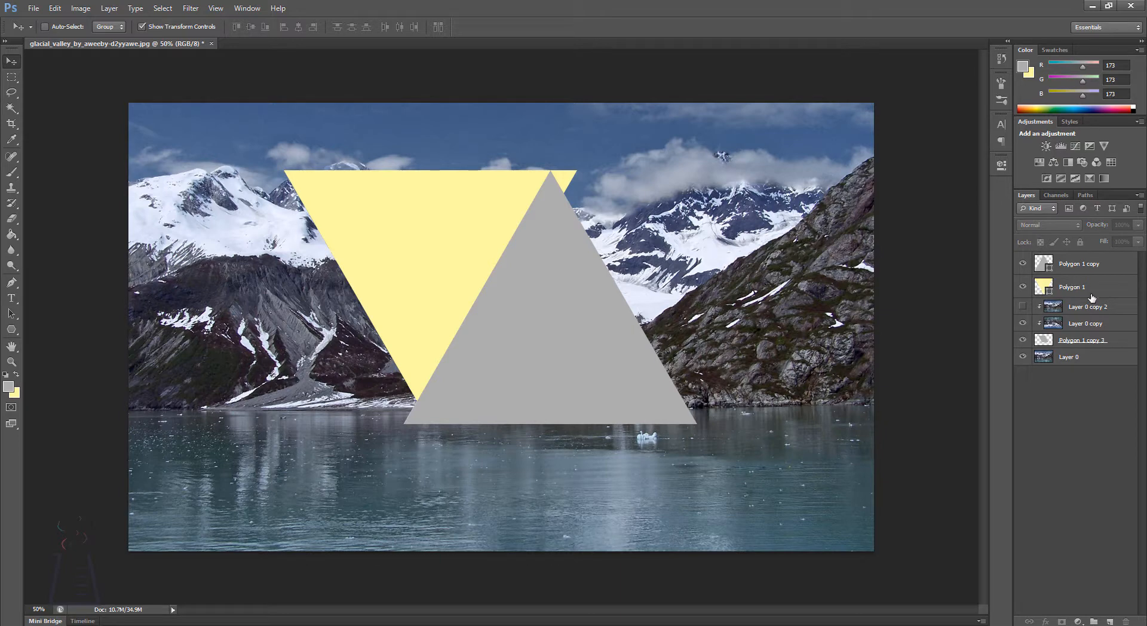
Step: Remove the fill from the inverted Polygon 1 triangle and give it a white stroke
{"action": "left_click", "coordinate": [1060, 291]}
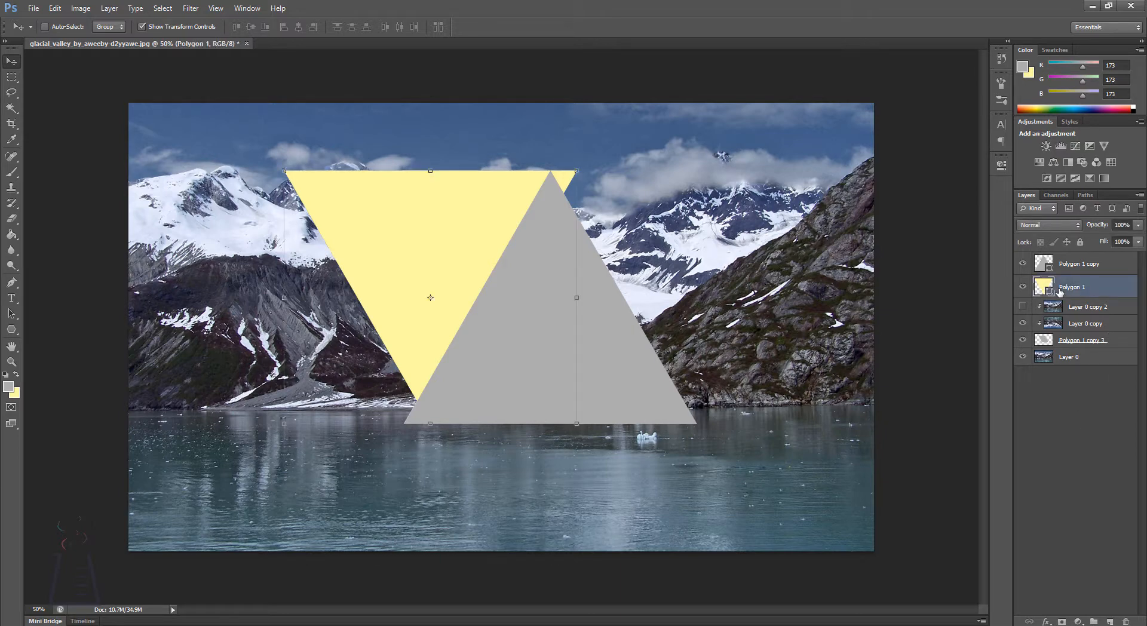
{"action": "key", "text": "u"}
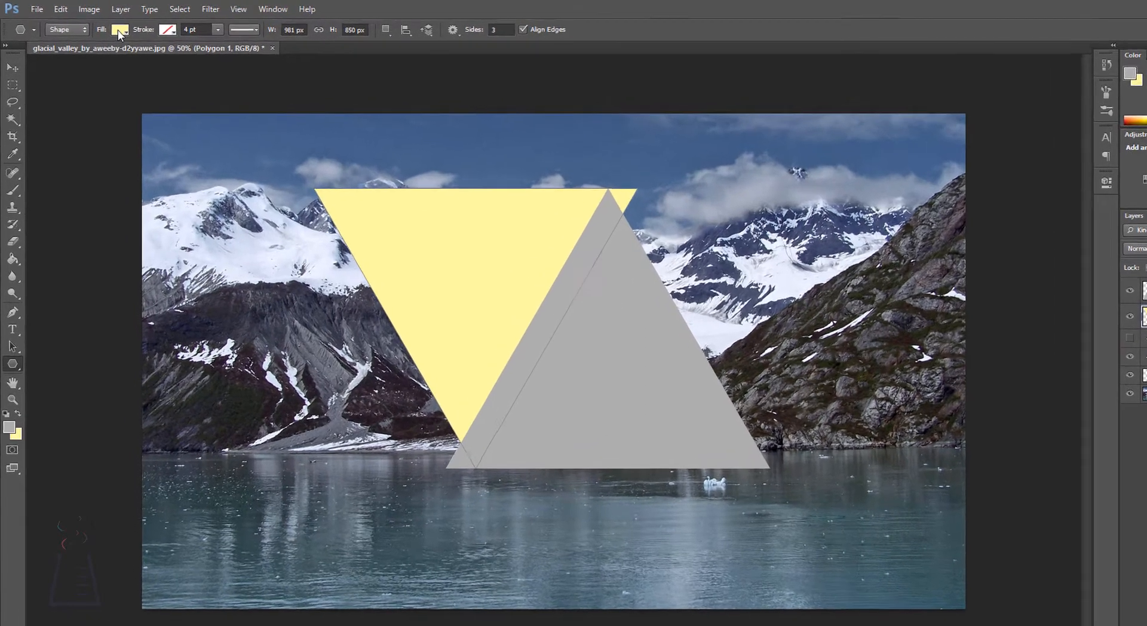
{"action": "left_click", "coordinate": [108, 27]}
{"action": "left_click", "coordinate": [77, 73]}
{"action": "left_click", "coordinate": [214, 40]}
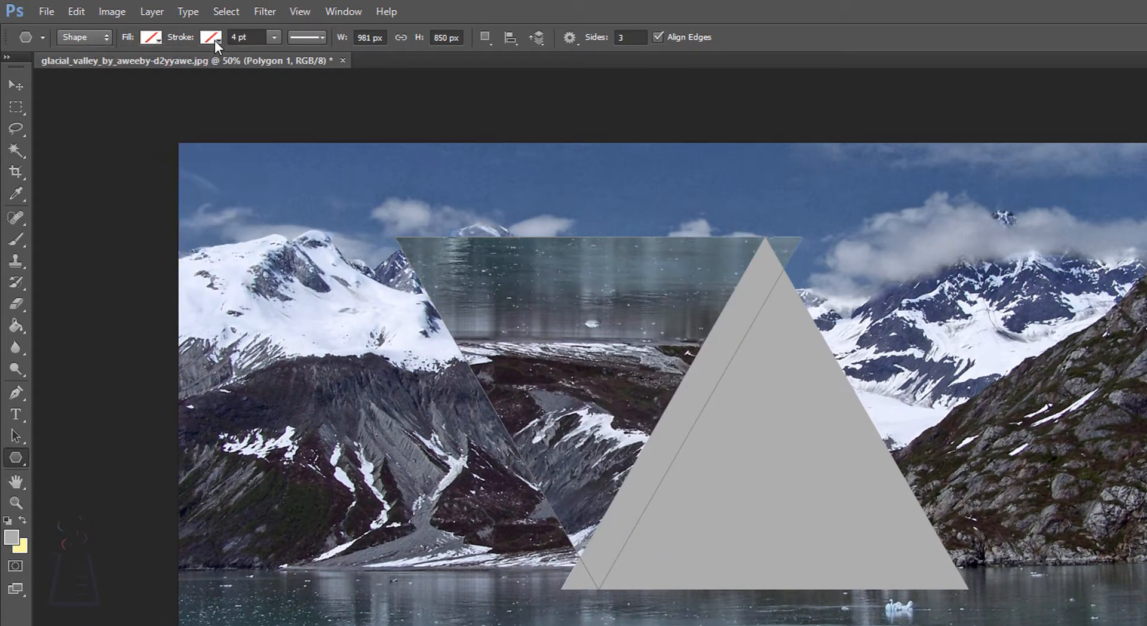
{"action": "left_click", "coordinate": [190, 132]}
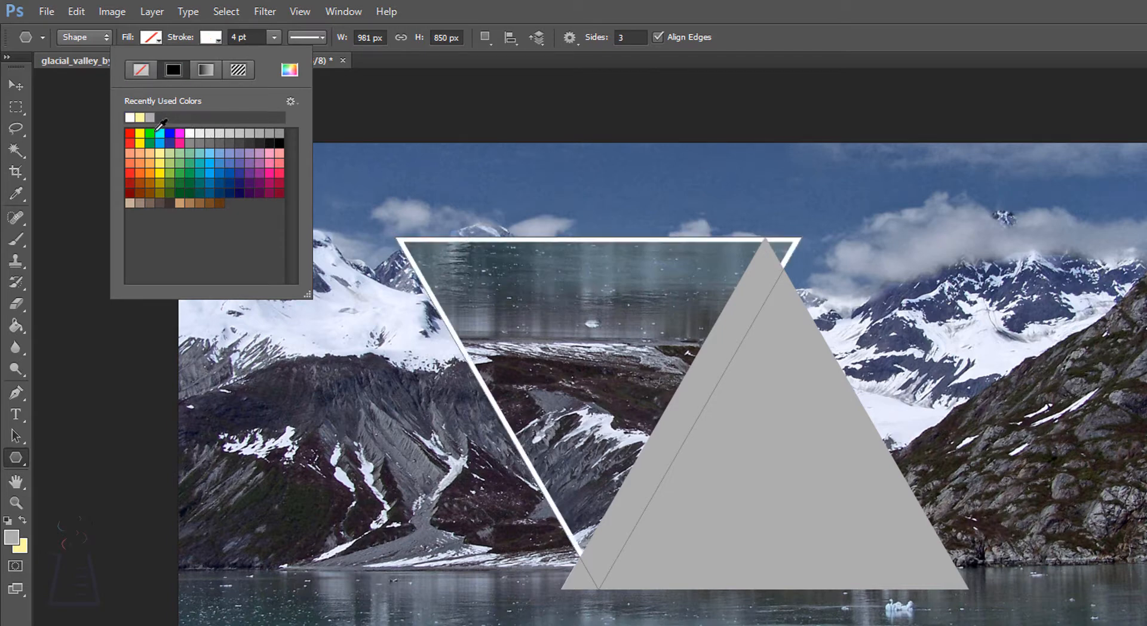
{"action": "left_click", "coordinate": [6, 140]}
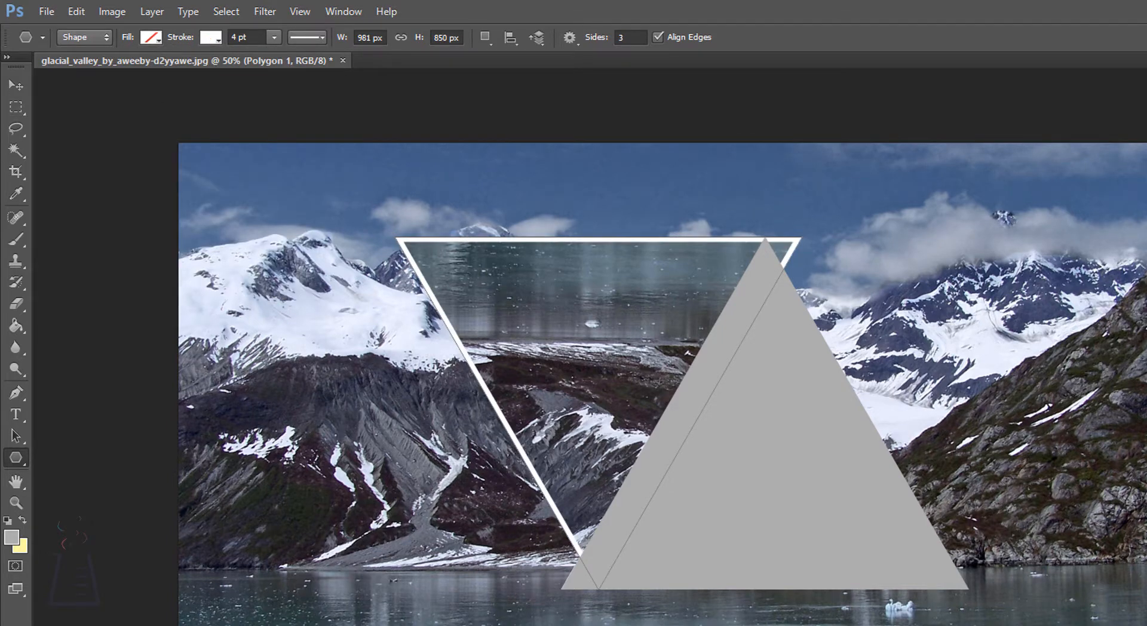
Step: Remove the fill from the upright Polygon 1 copy triangle and give it a white stroke
{"action": "left_click", "coordinate": [211, 37]}
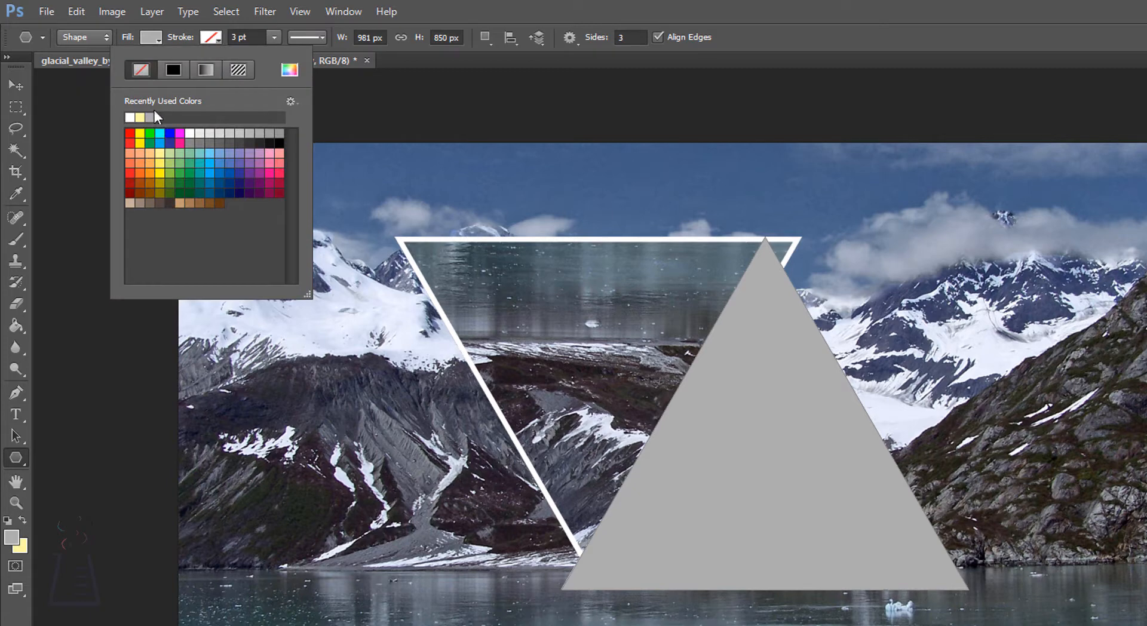
{"action": "left_click", "coordinate": [139, 117]}
{"action": "left_click", "coordinate": [165, 37]}
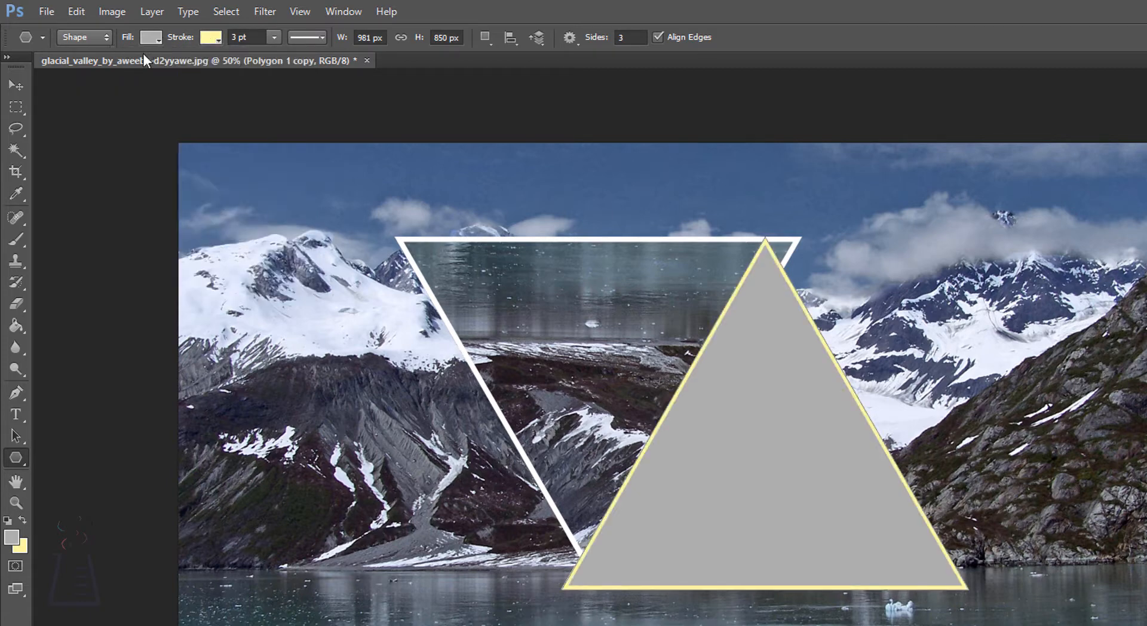
{"action": "left_click", "coordinate": [149, 37]}
{"action": "left_click", "coordinate": [82, 71]}
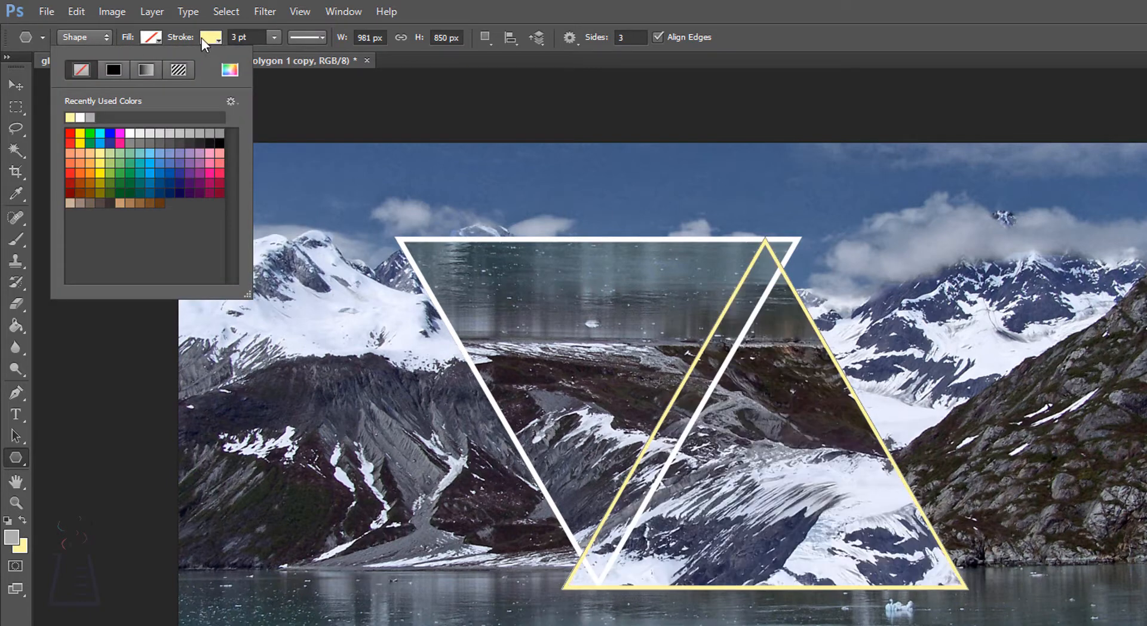
{"action": "left_click", "coordinate": [202, 38]}
{"action": "left_click", "coordinate": [202, 37]}
{"action": "left_click", "coordinate": [140, 117]}
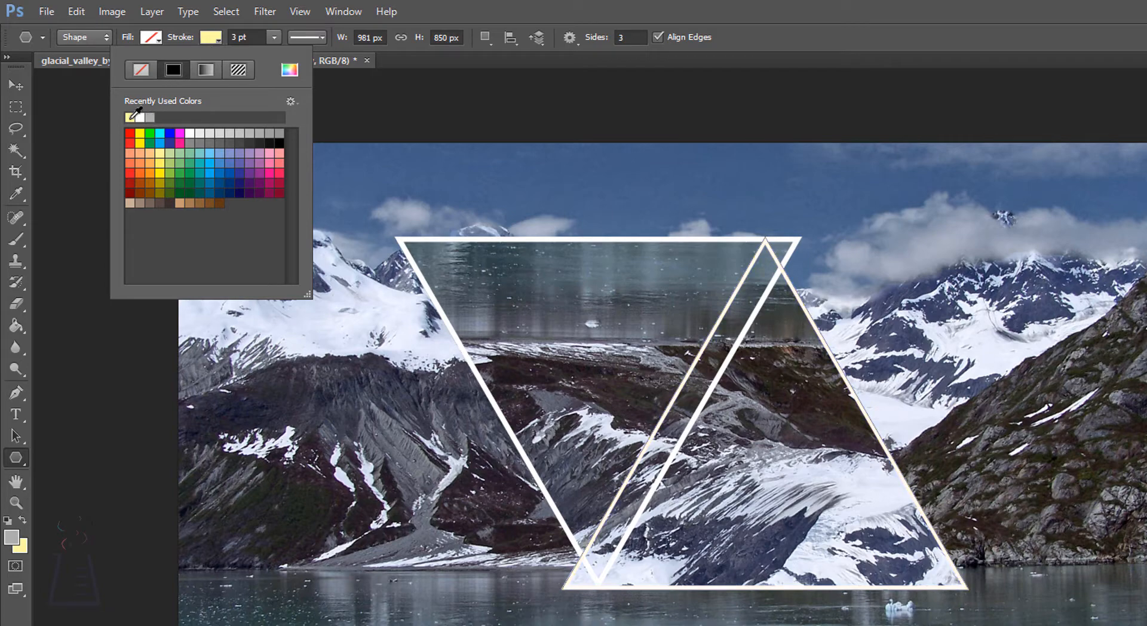
{"action": "left_click", "coordinate": [18, 84]}
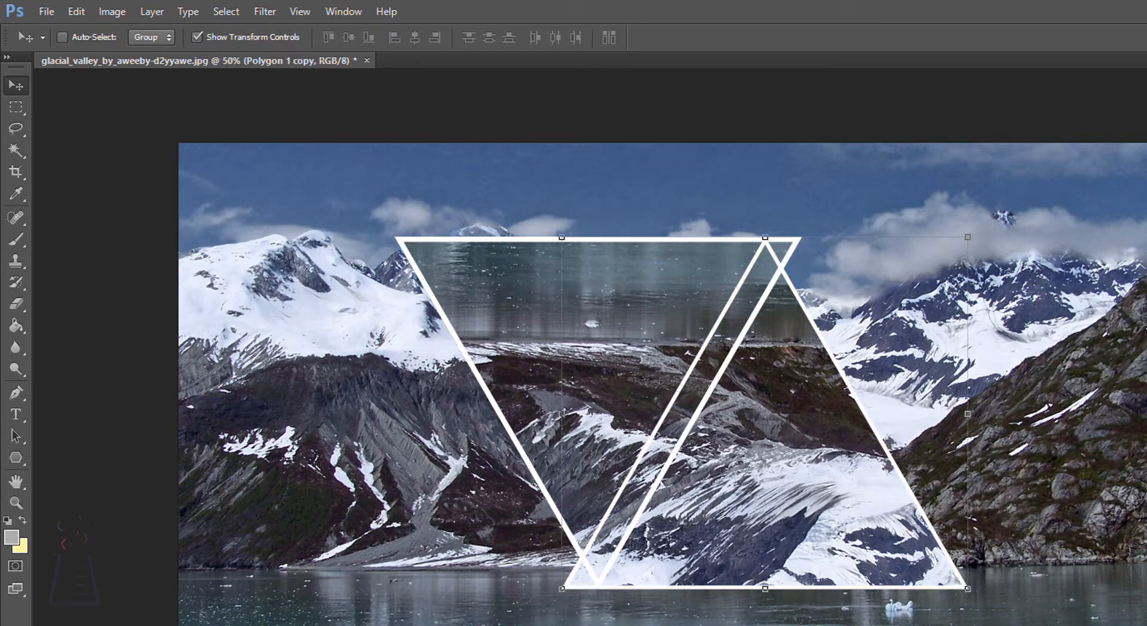
{"action": "left_click", "coordinate": [1126, 461]}
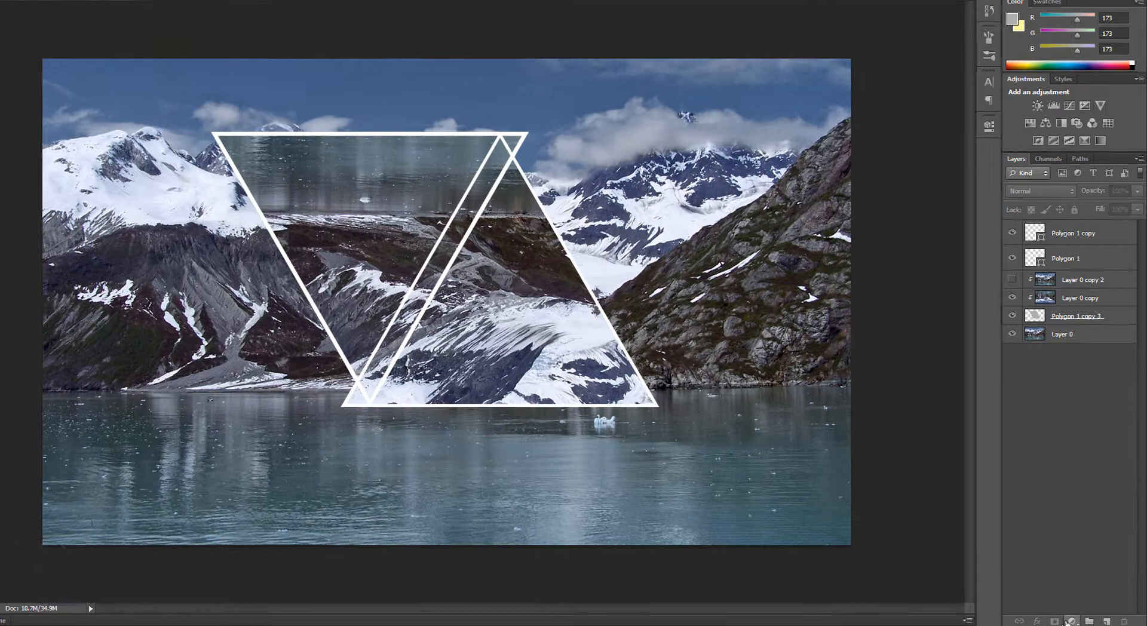
Step: Add a gradient fill layer at the top of the stack using the Violet, Orange preset
{"action": "left_click", "coordinate": [1079, 622]}
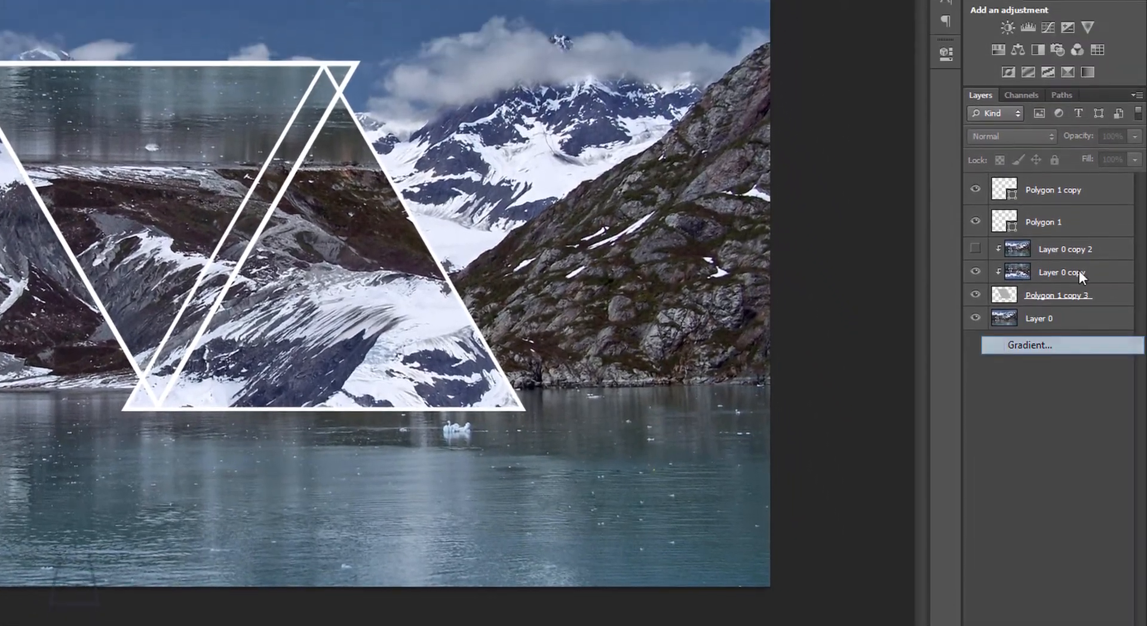
{"action": "left_click", "coordinate": [1070, 282]}
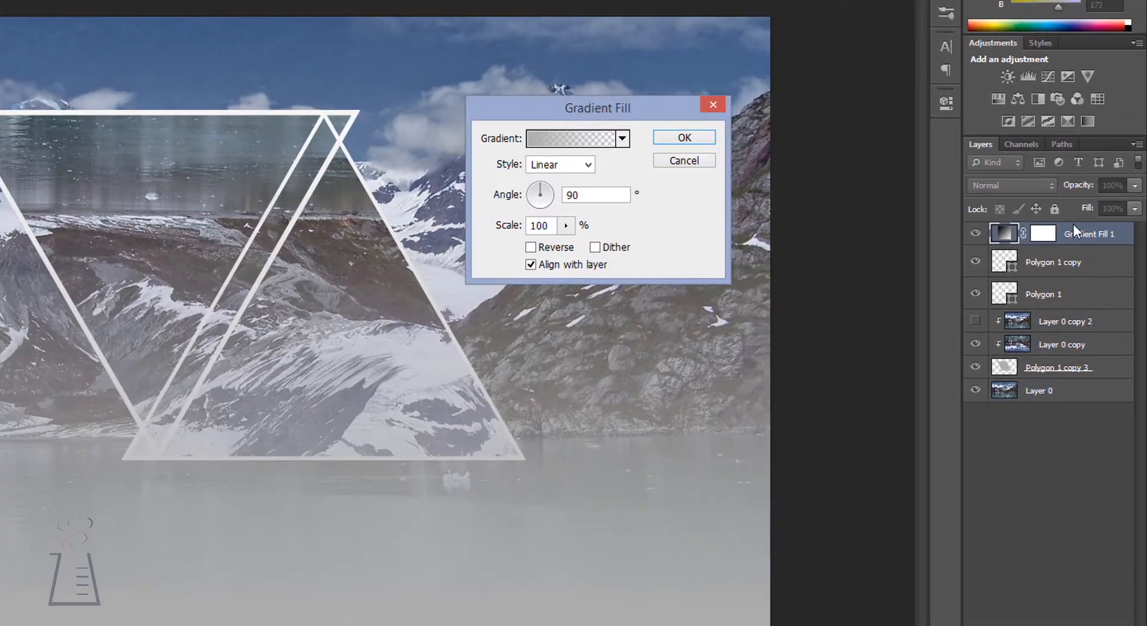
{"action": "left_click", "coordinate": [613, 143]}
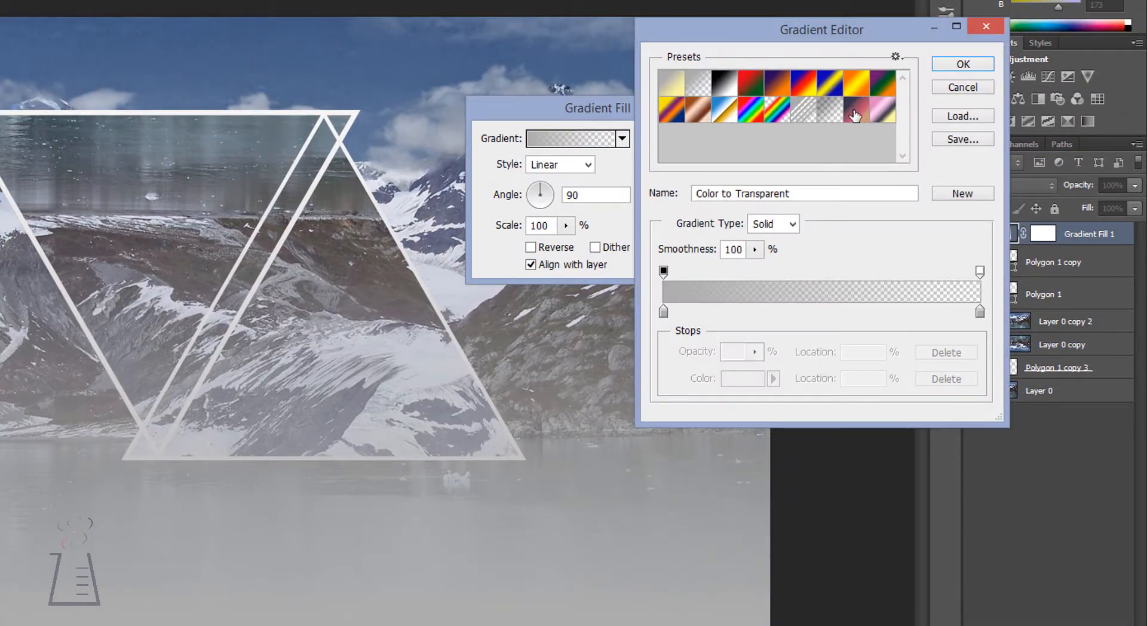
{"action": "left_click", "coordinate": [856, 91]}
{"action": "left_click", "coordinate": [831, 90]}
{"action": "left_click", "coordinate": [776, 89]}
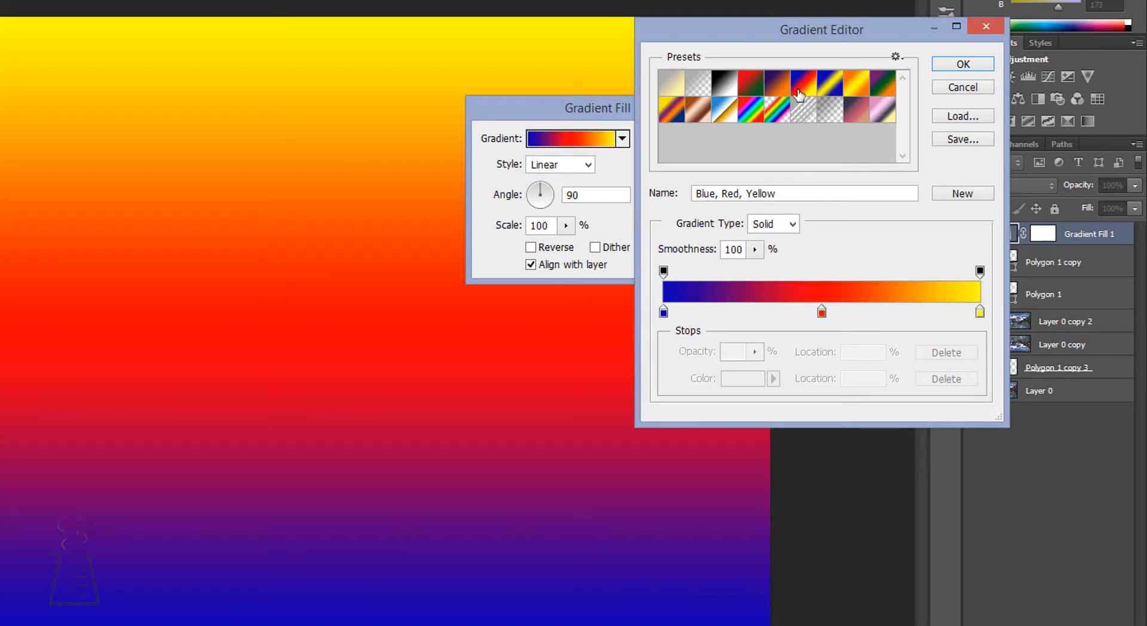
{"action": "left_click", "coordinate": [770, 90]}
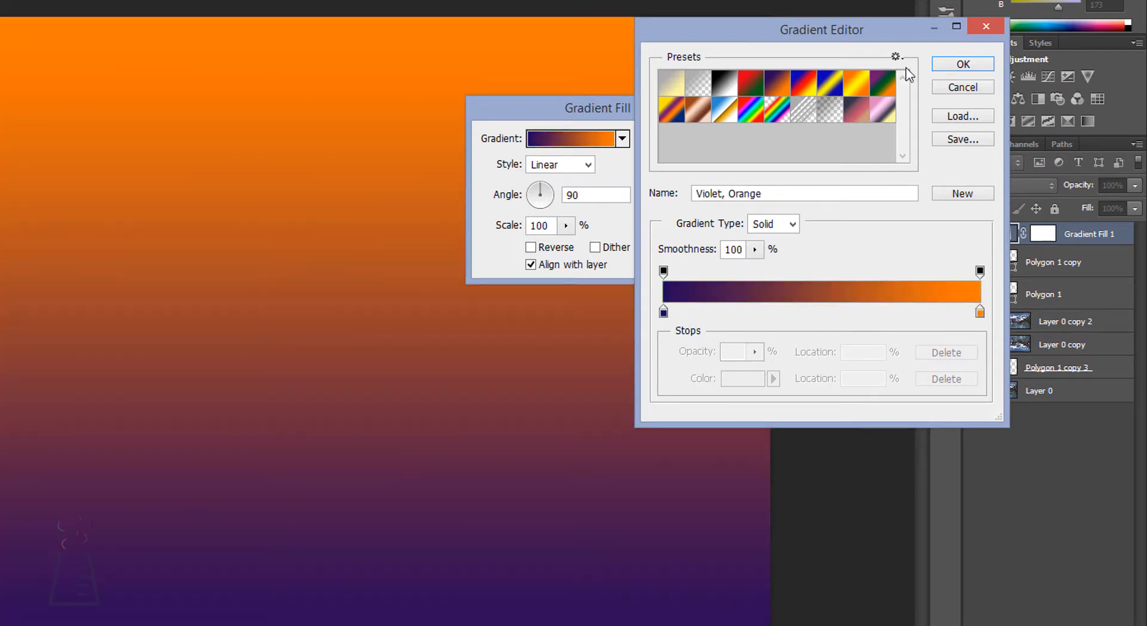
{"action": "left_click", "coordinate": [936, 66]}
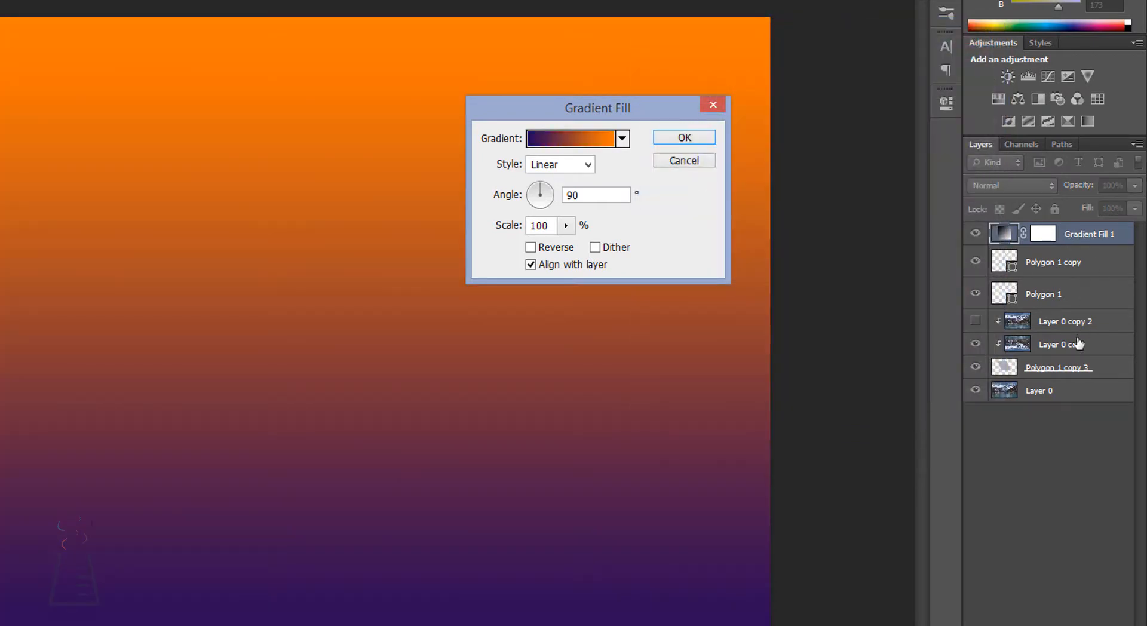
{"action": "left_click", "coordinate": [687, 142]}
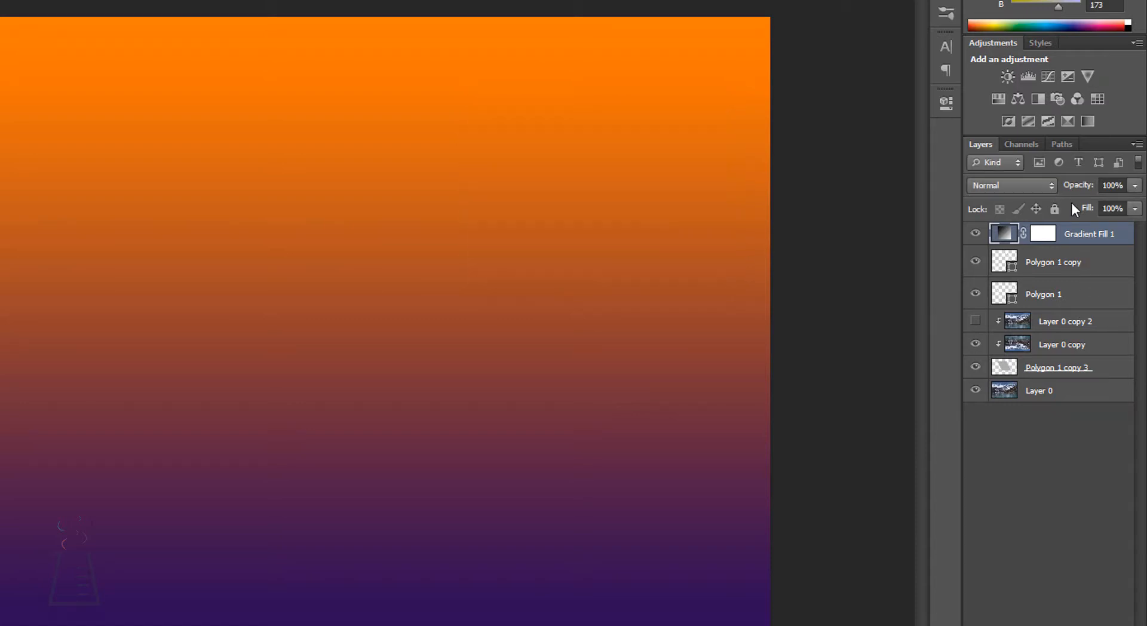
Step: Move the gradient fill layer directly above the Layer 0 background photo and set its blend mode to Screen
{"action": "left_click_drag", "start_coordinate": [1084, 239], "coordinate": [1082, 382]}
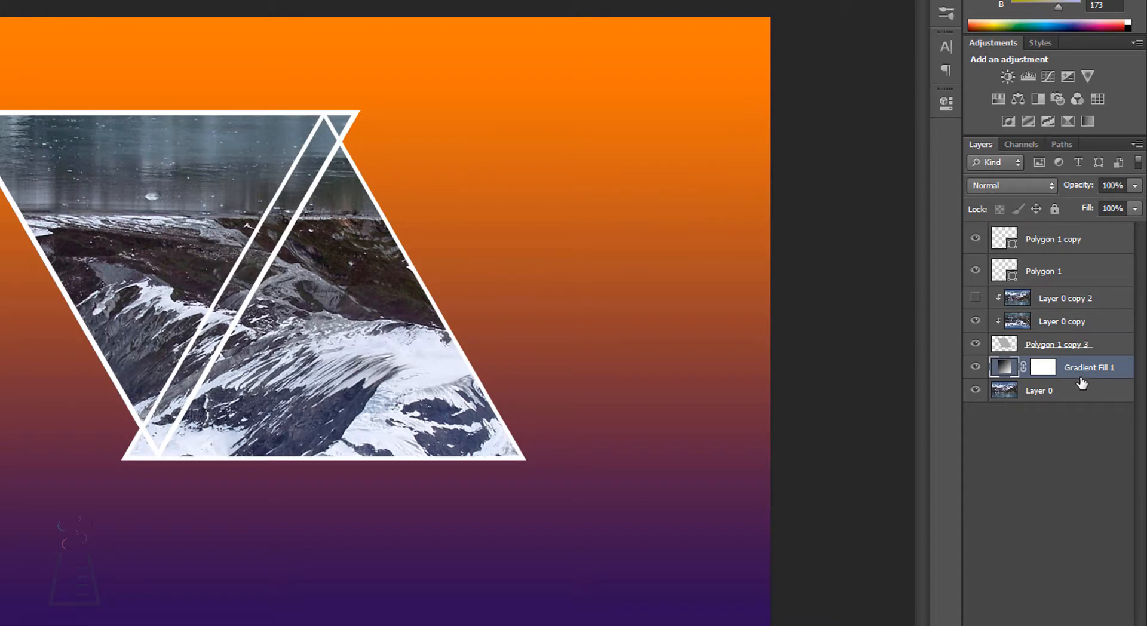
{"action": "left_click", "coordinate": [1023, 187]}
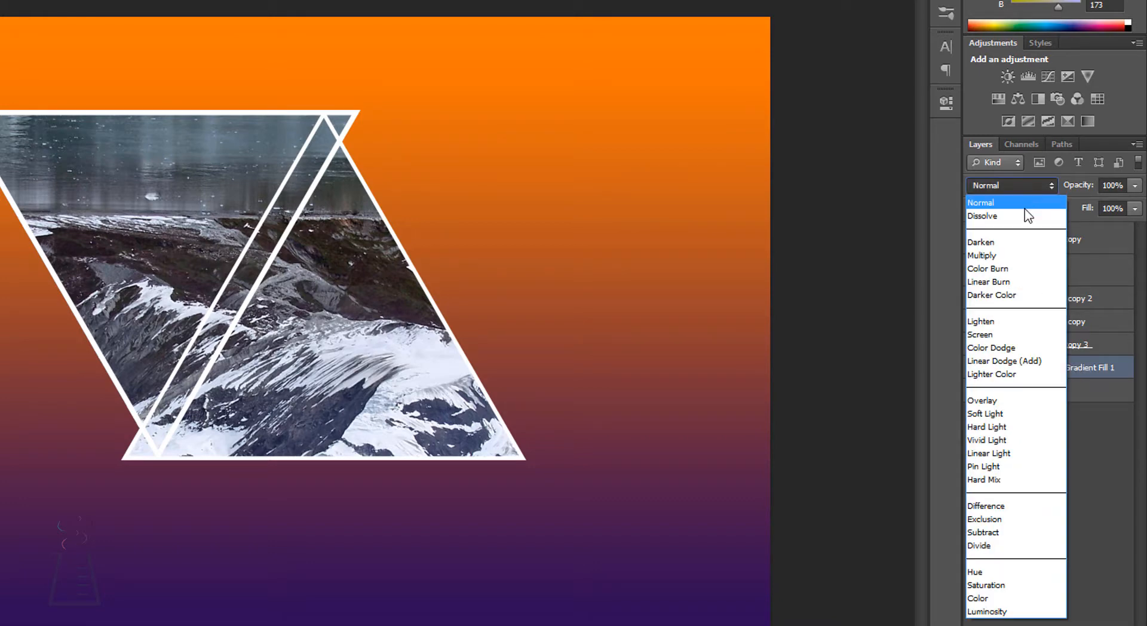
{"action": "left_click", "coordinate": [1004, 334]}
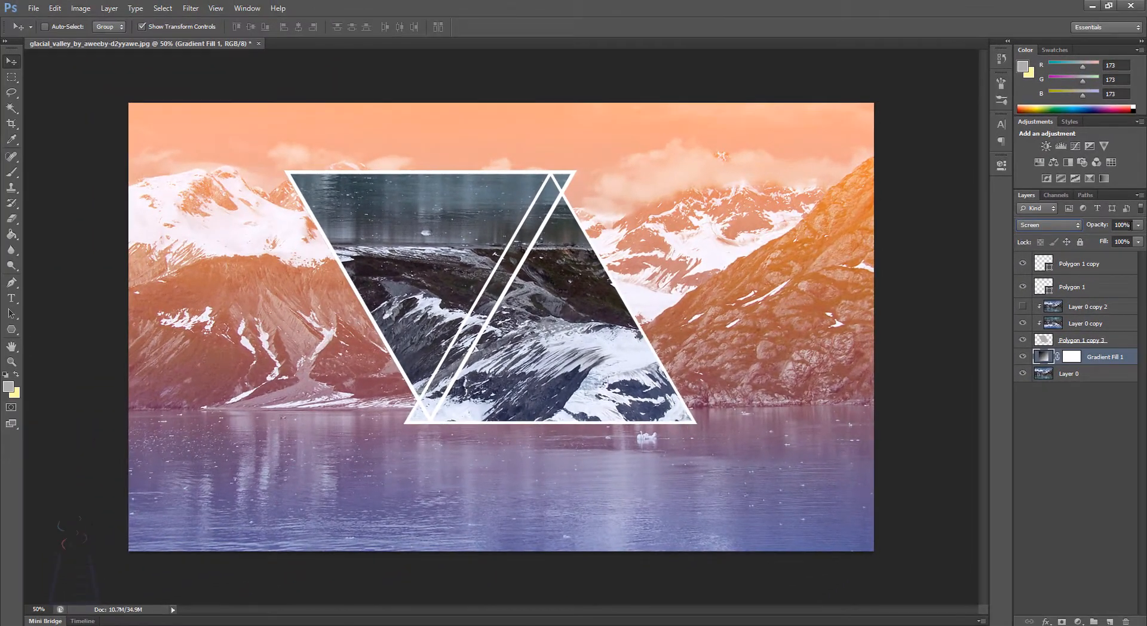
Step: Lower the opacity of the gradient fill layer to 58%
{"action": "left_click", "coordinate": [1139, 220]}
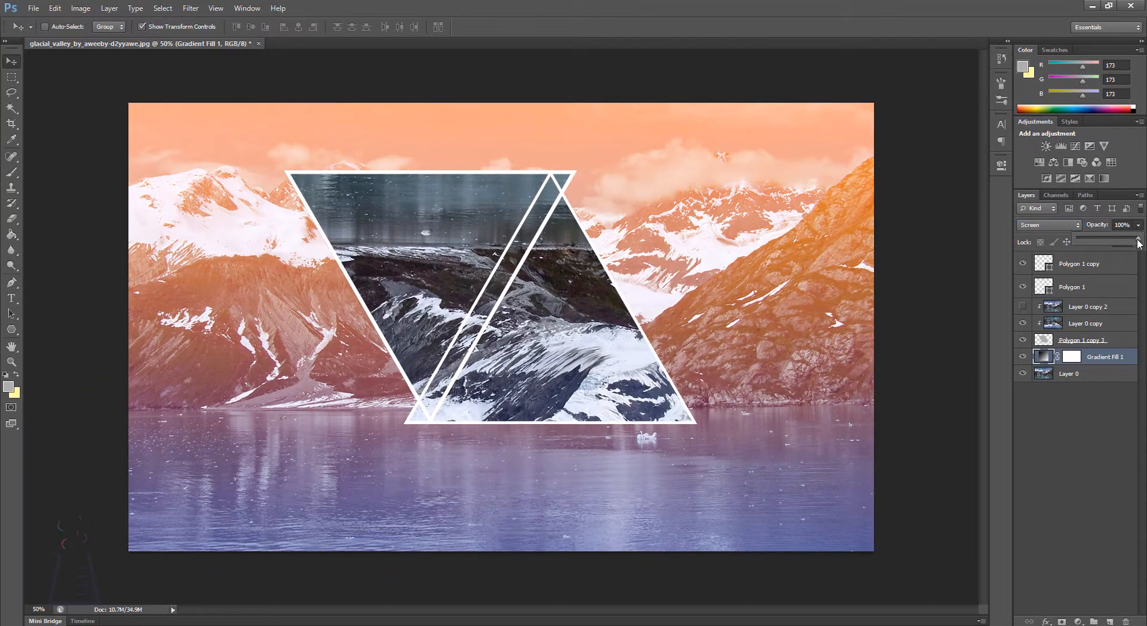
{"action": "left_click_drag", "start_coordinate": [1140, 241], "coordinate": [1117, 242]}
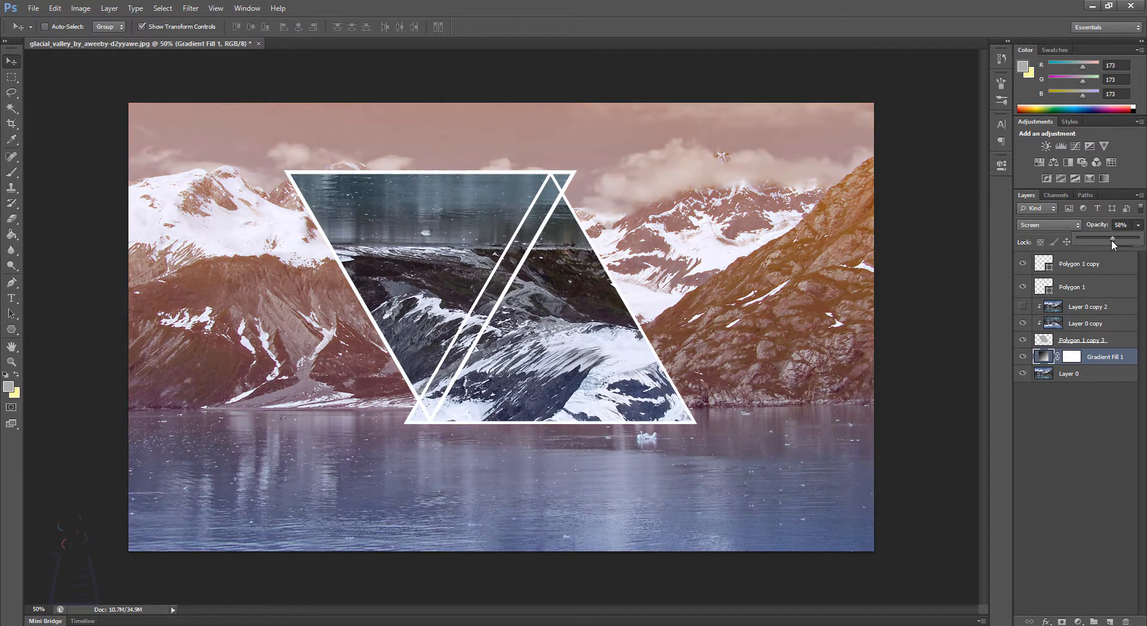
{"action": "left_click", "coordinate": [1094, 450]}
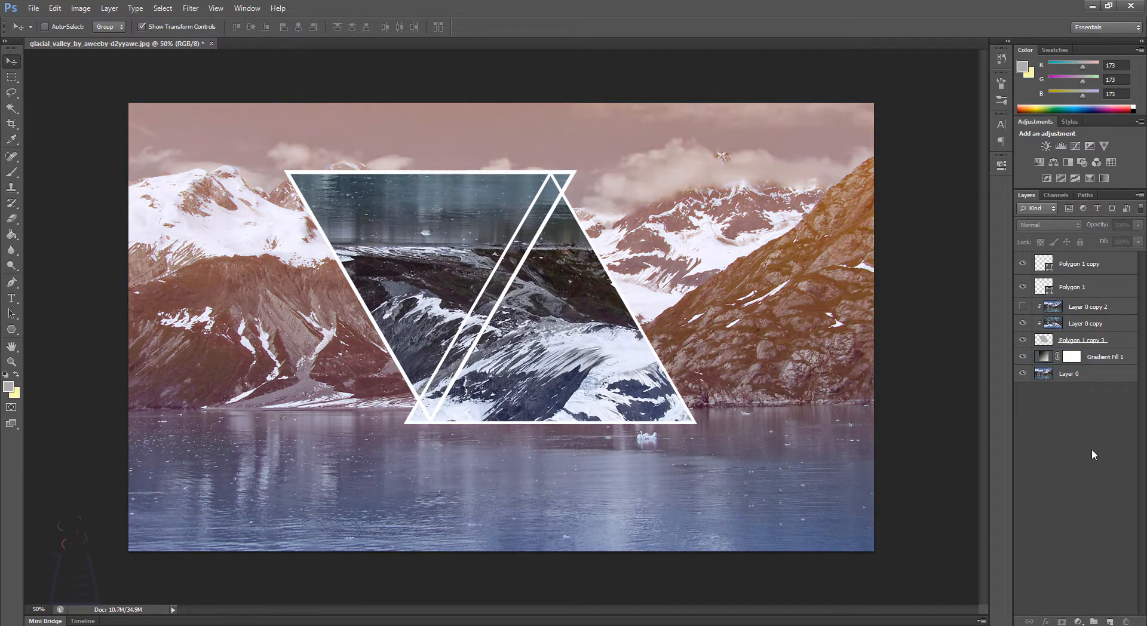
Step: Duplicate the two outlined triangle layers, Polygon 1 and Polygon 1 copy, and rasterize the duplicates
{"action": "left_click", "coordinate": [1071, 326]}
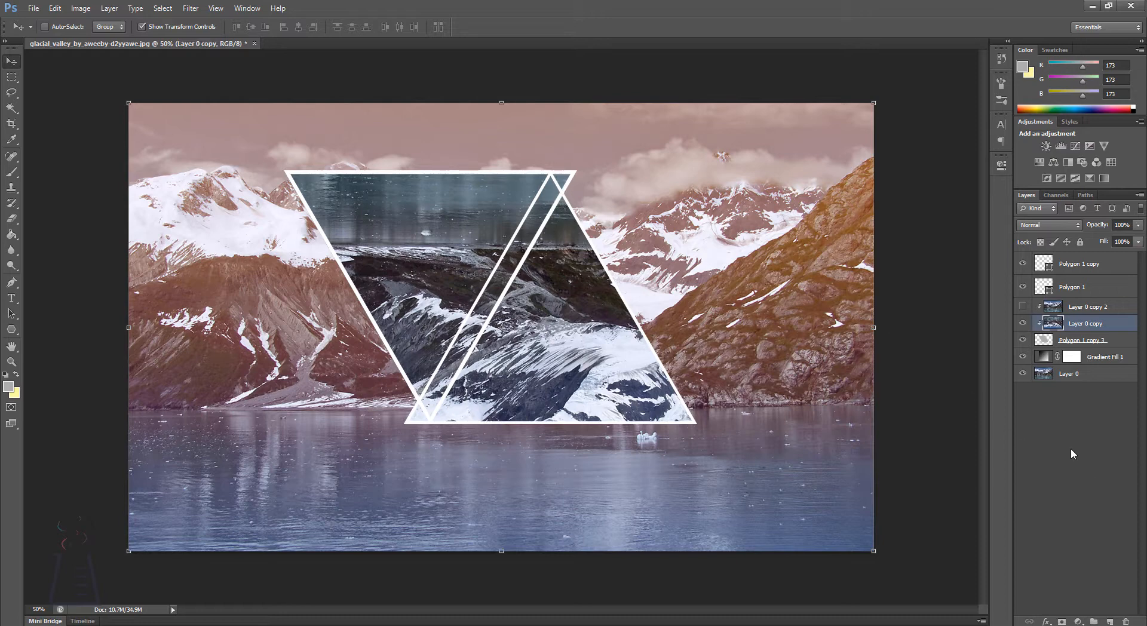
{"action": "key", "text": "w"}
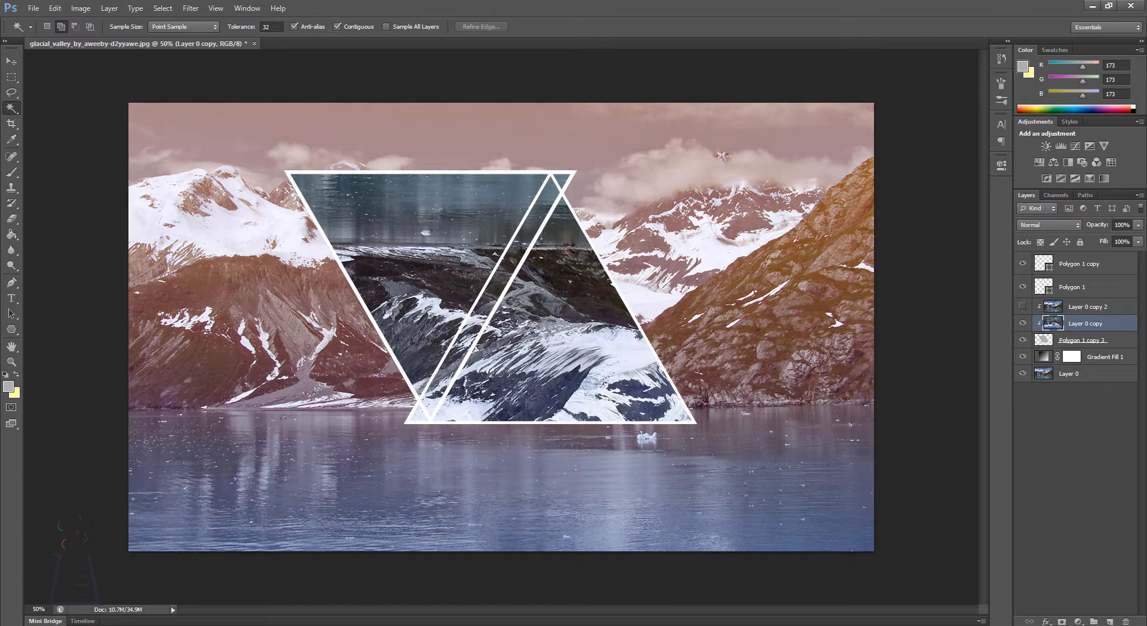
{"action": "left_click", "coordinate": [1082, 290]}
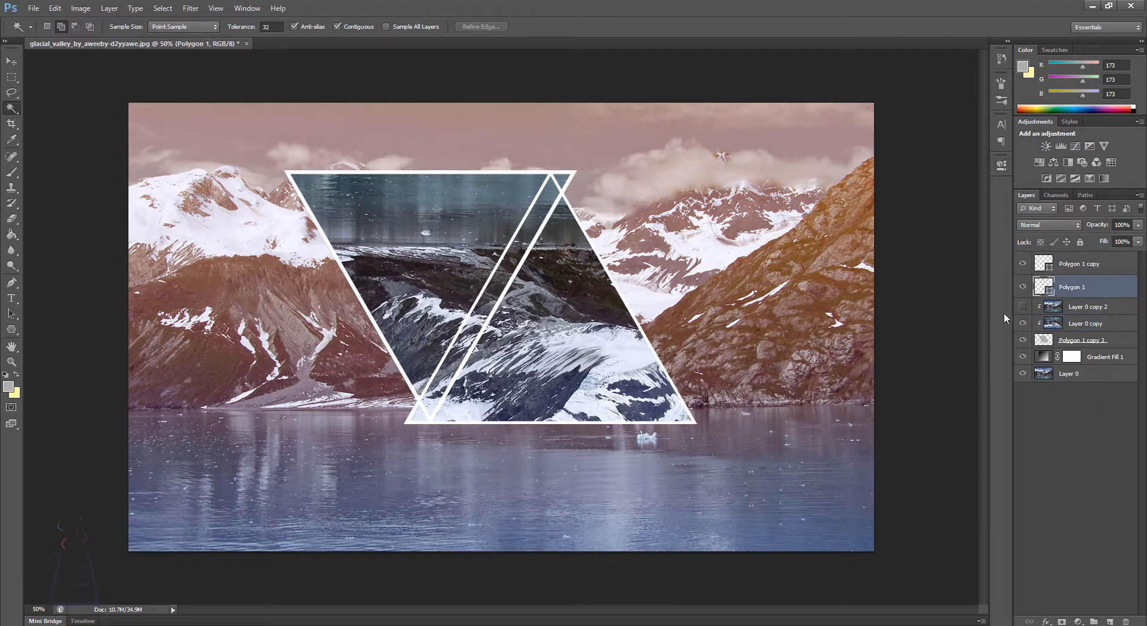
{"action": "left_click", "coordinate": [1066, 267], "text": "shift"}
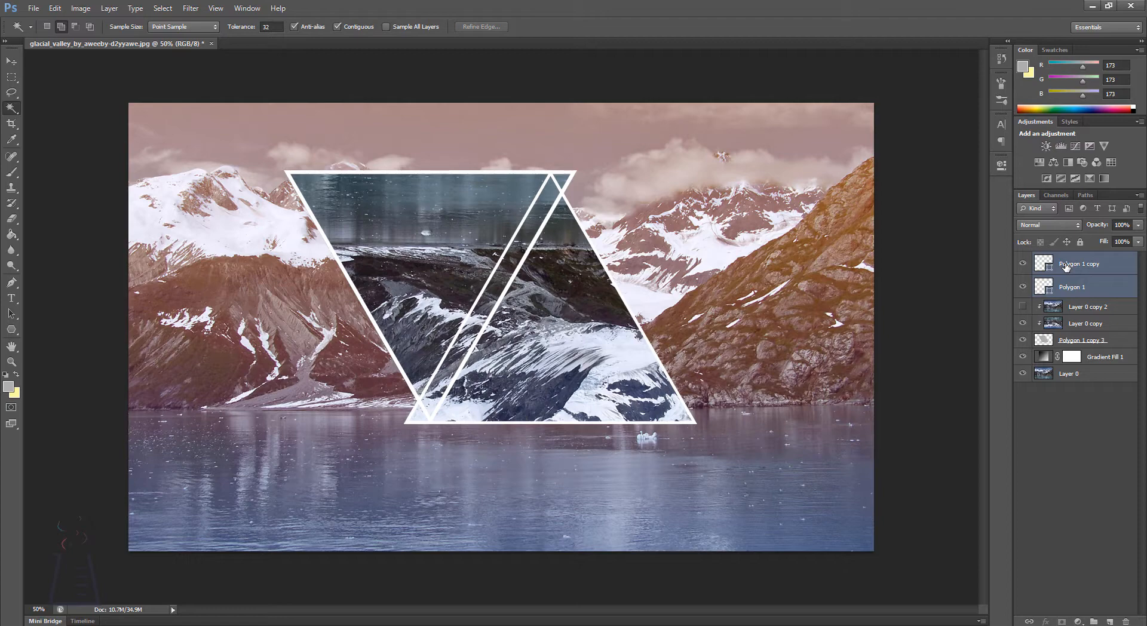
{"action": "key", "text": "ctrl+j"}
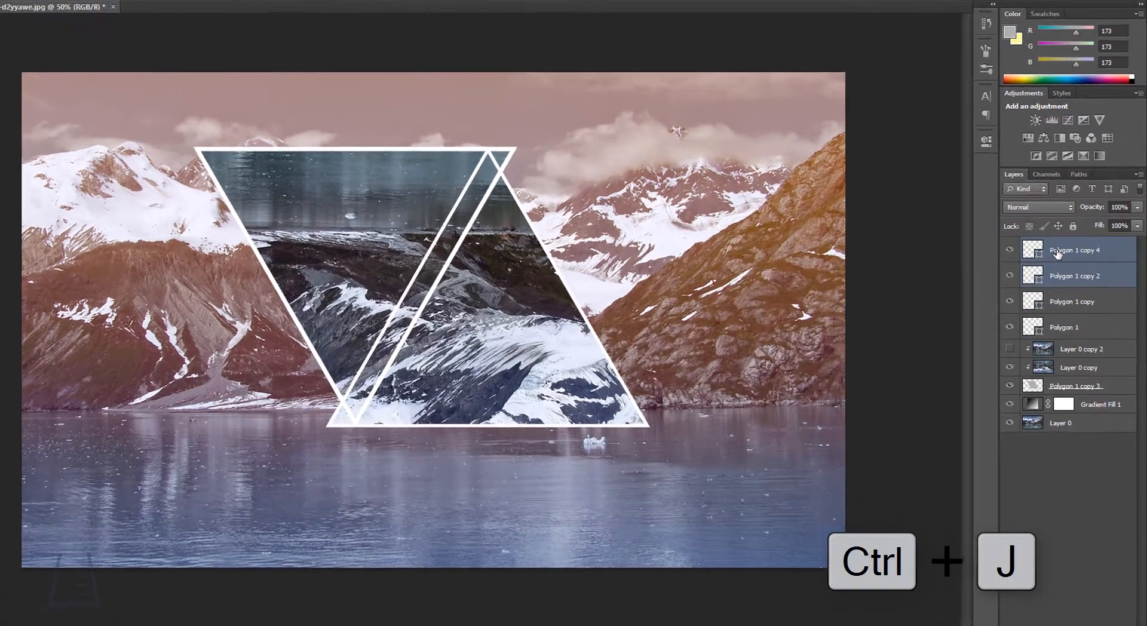
{"action": "right_click", "coordinate": [1065, 268]}
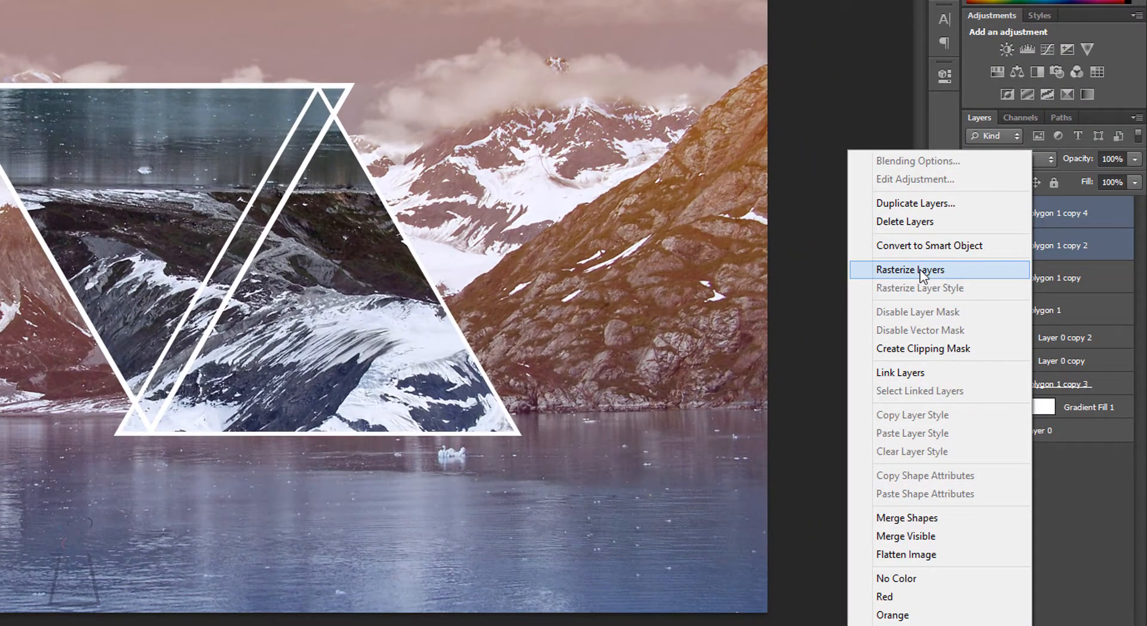
{"action": "left_click", "coordinate": [919, 270]}
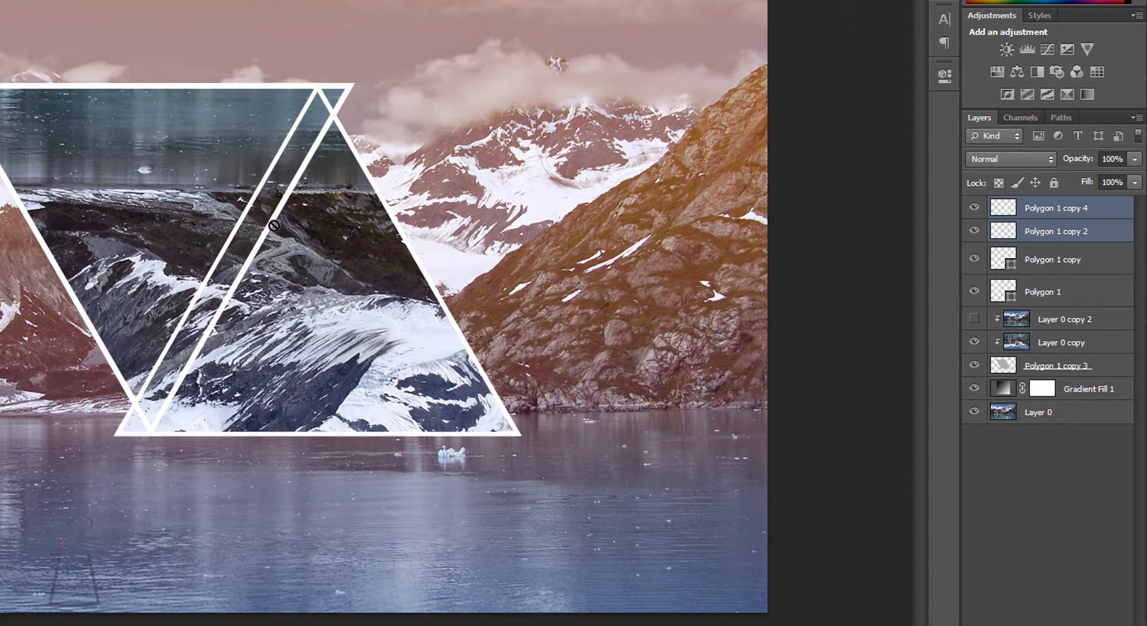
{"action": "left_click", "coordinate": [1059, 432]}
{"action": "left_click", "coordinate": [1023, 209]}
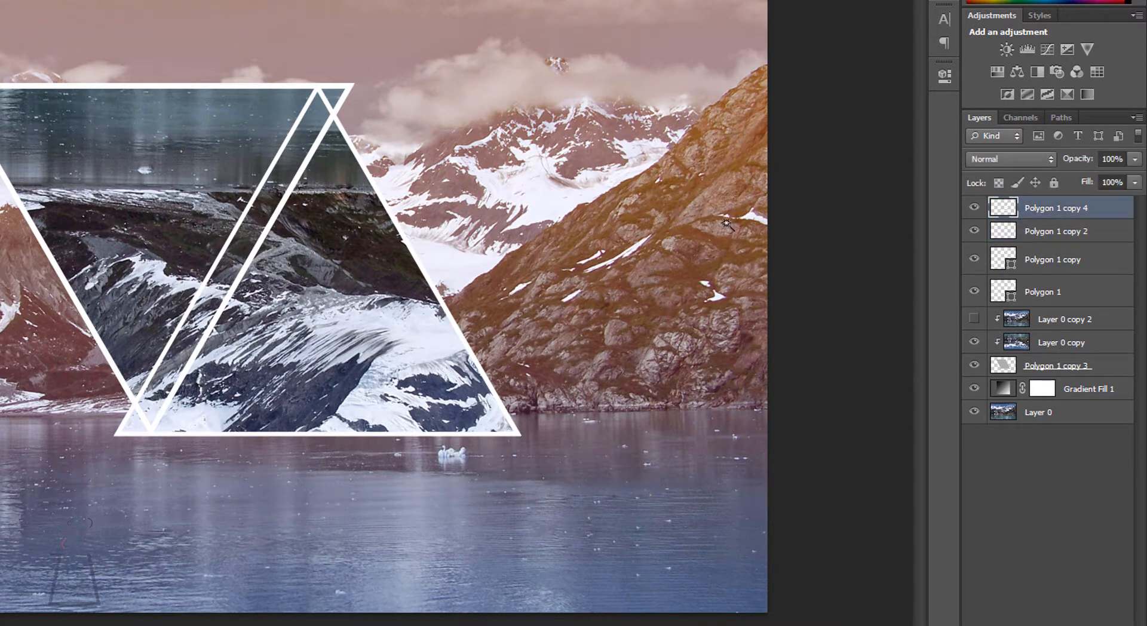
{"action": "left_click", "coordinate": [246, 241]}
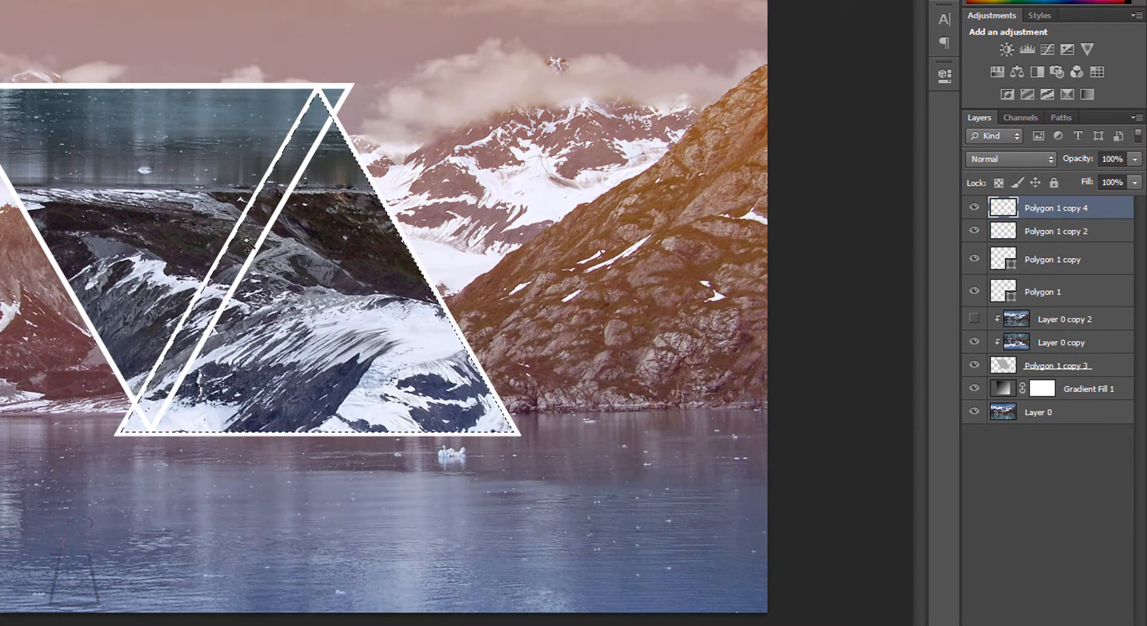
{"action": "key", "text": "ctrl+d"}
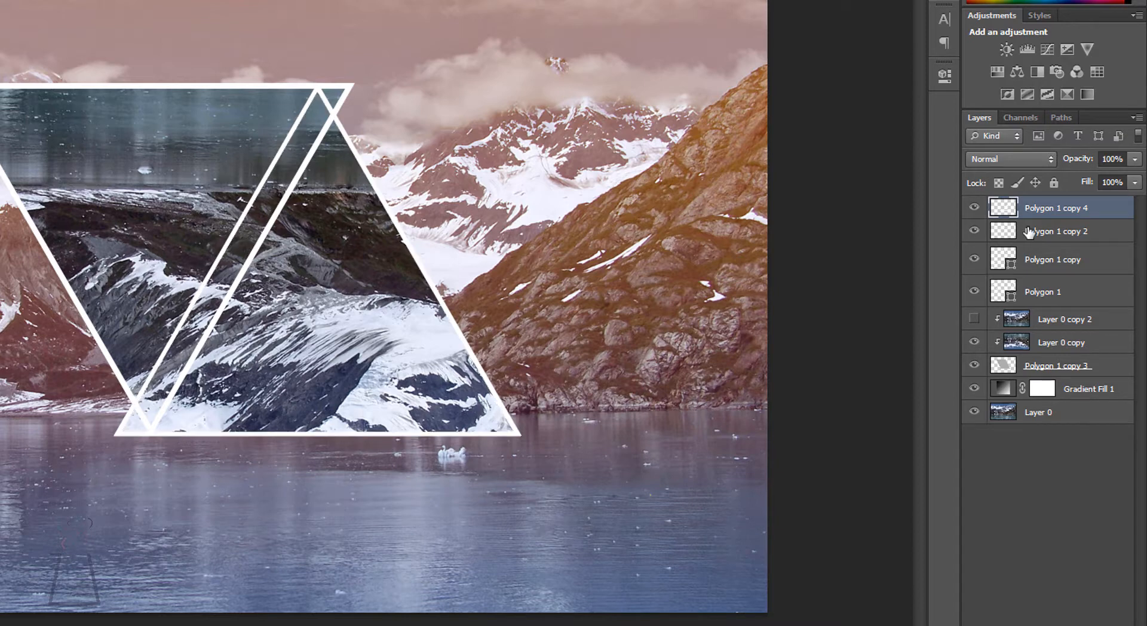
Step: Merge the rasterized outline layers Polygon 1 copy 2 and Polygon 1 copy 4, and select the narrow strip where the triangles overlap
{"action": "left_click", "coordinate": [1044, 230]}
{"action": "left_click", "coordinate": [1040, 209], "text": "shift"}
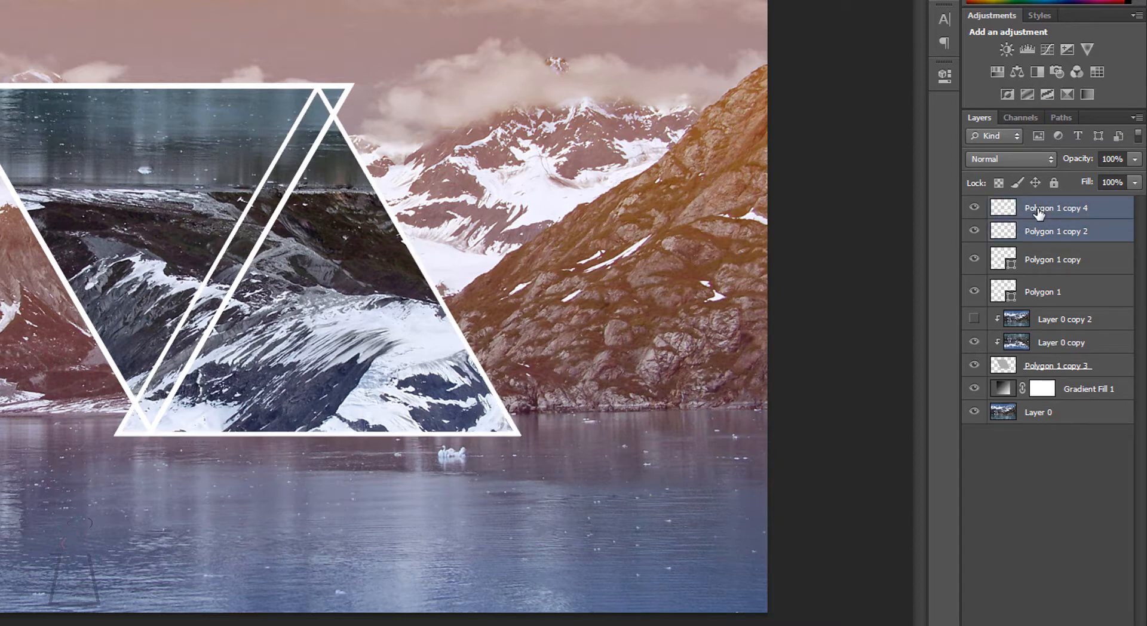
{"action": "key", "text": "ctrl+e"}
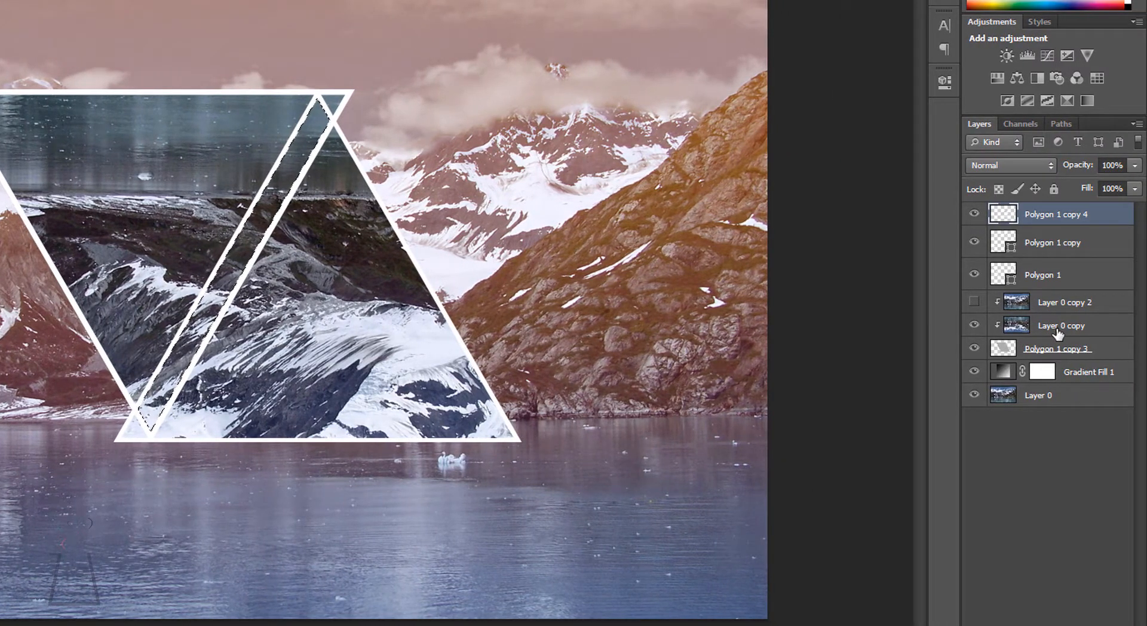
Step: Apply a Gaussian Blur with a 2.5-pixel radius to the selected strip on Layer 0 copy, and clear the selection
{"action": "left_click", "coordinate": [1061, 332]}
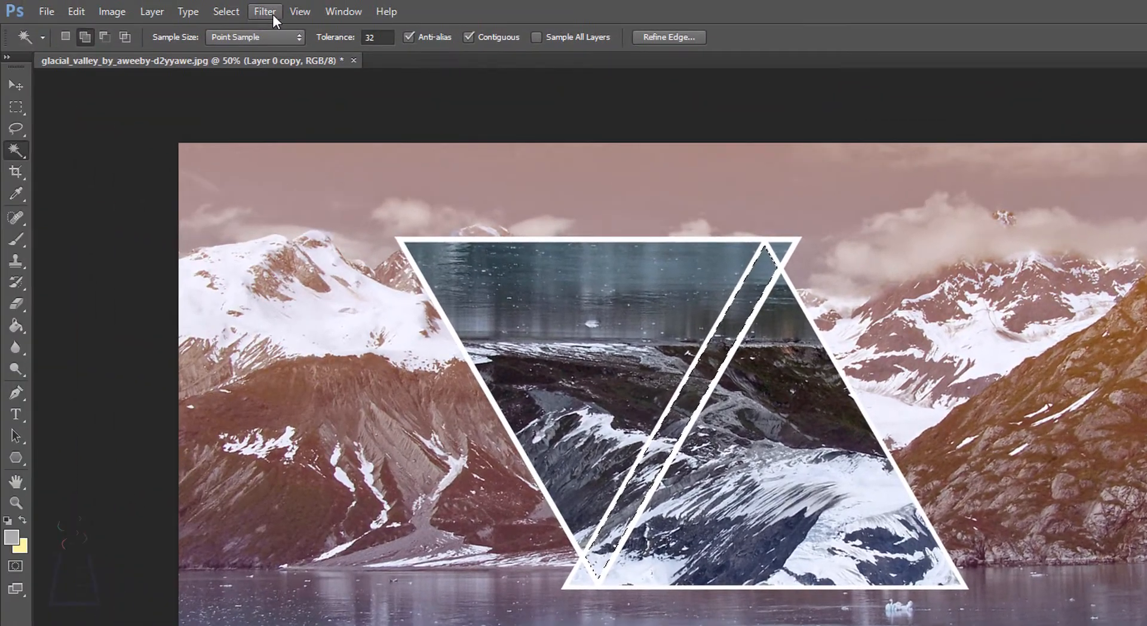
{"action": "left_click", "coordinate": [272, 15]}
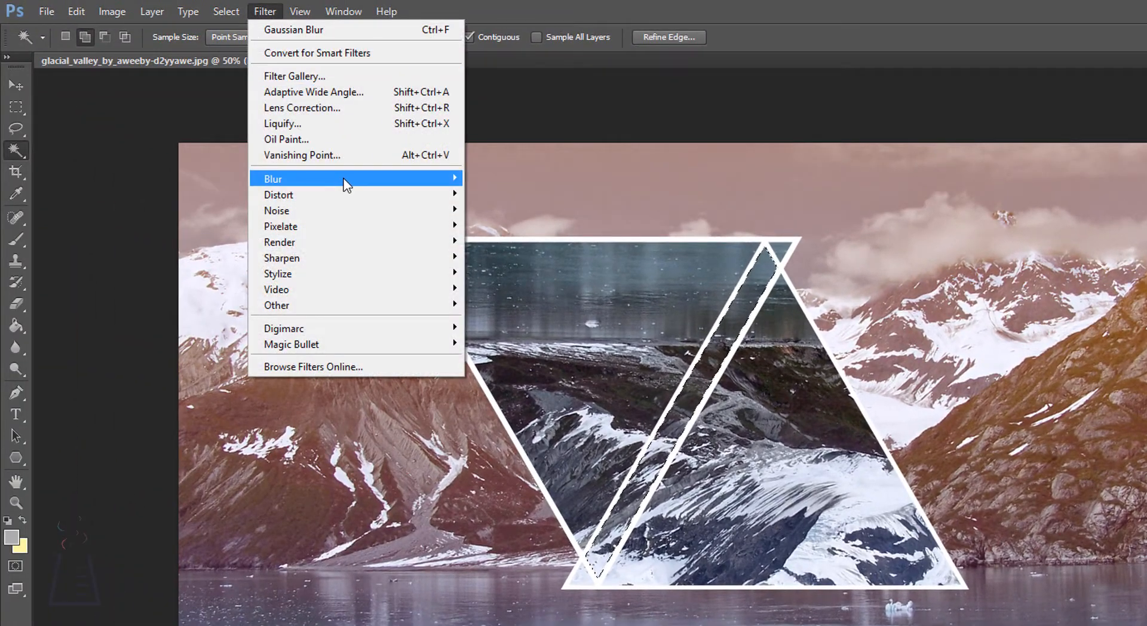
{"action": "mouse_move", "coordinate": [347, 180]}
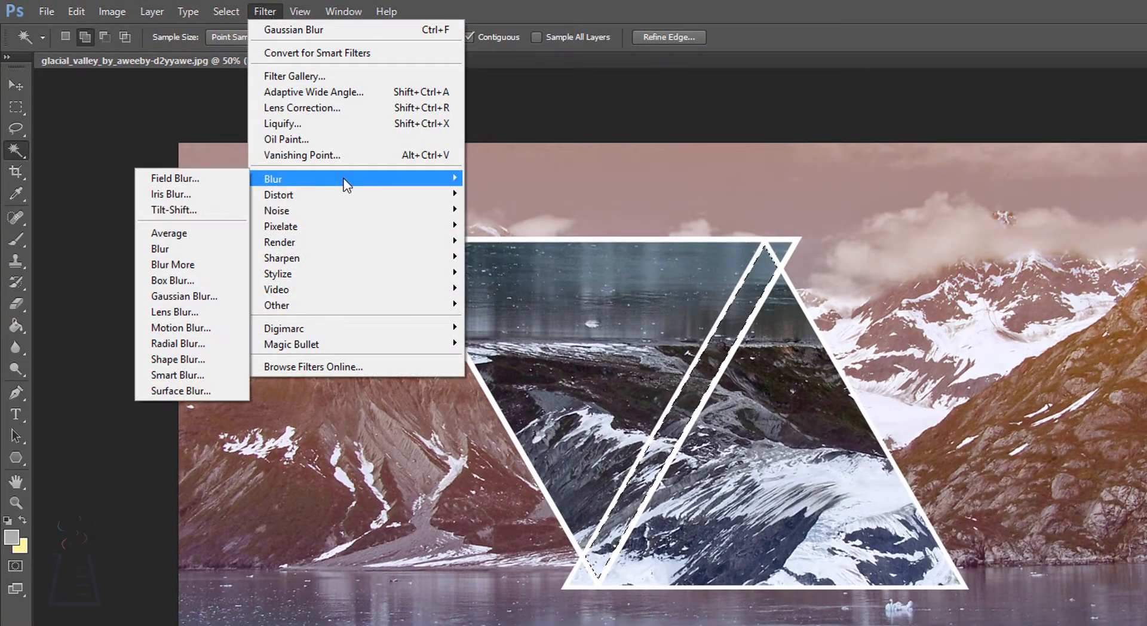
{"action": "left_click", "coordinate": [190, 297]}
{"action": "left_click_drag", "start_coordinate": [794, 209], "coordinate": [924, 212]}
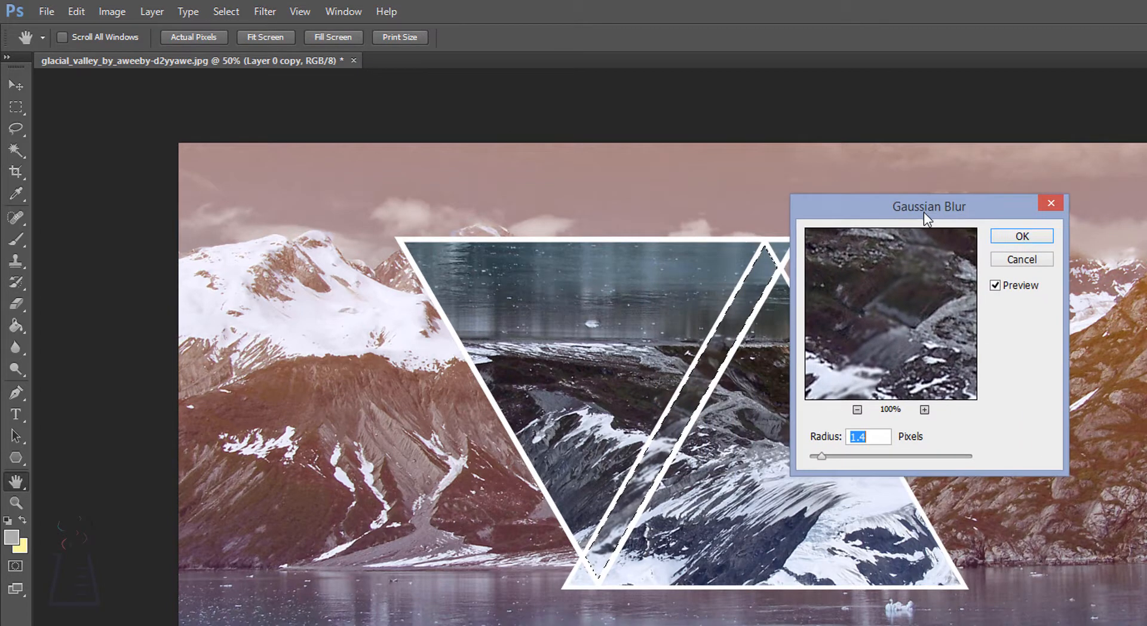
{"action": "mouse_move", "coordinate": [823, 456]}
{"action": "left_mouse_down"}
{"action": "mouse_move", "coordinate": [872, 458]}
{"action": "mouse_move", "coordinate": [838, 456]}
{"action": "left_mouse_up"}
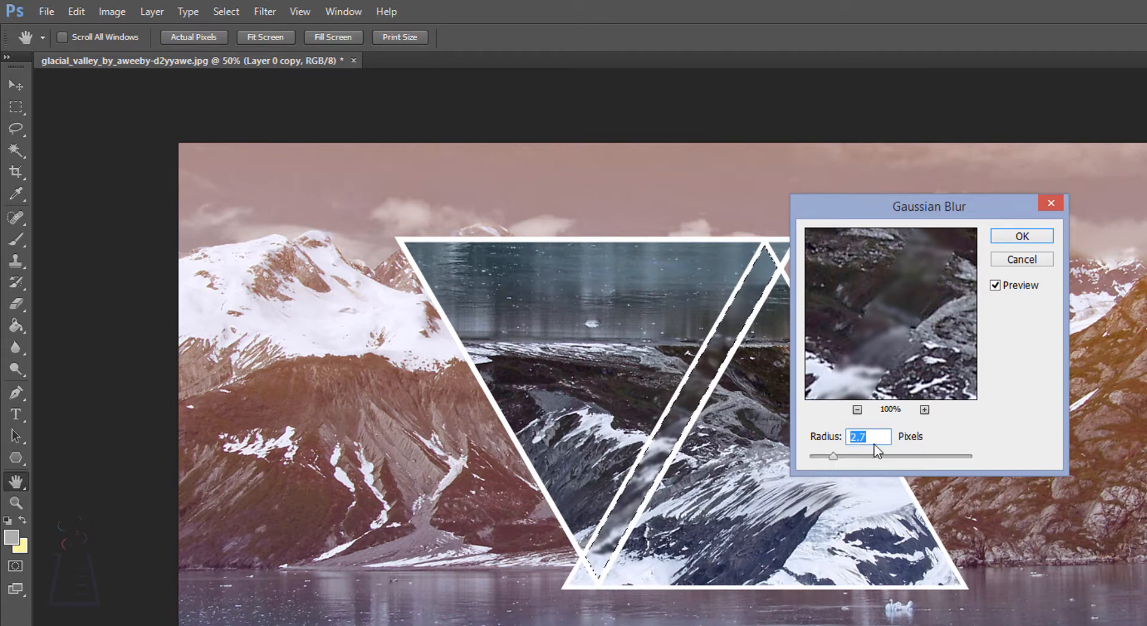
{"action": "left_click_drag", "start_coordinate": [831, 457], "coordinate": [832, 455]}
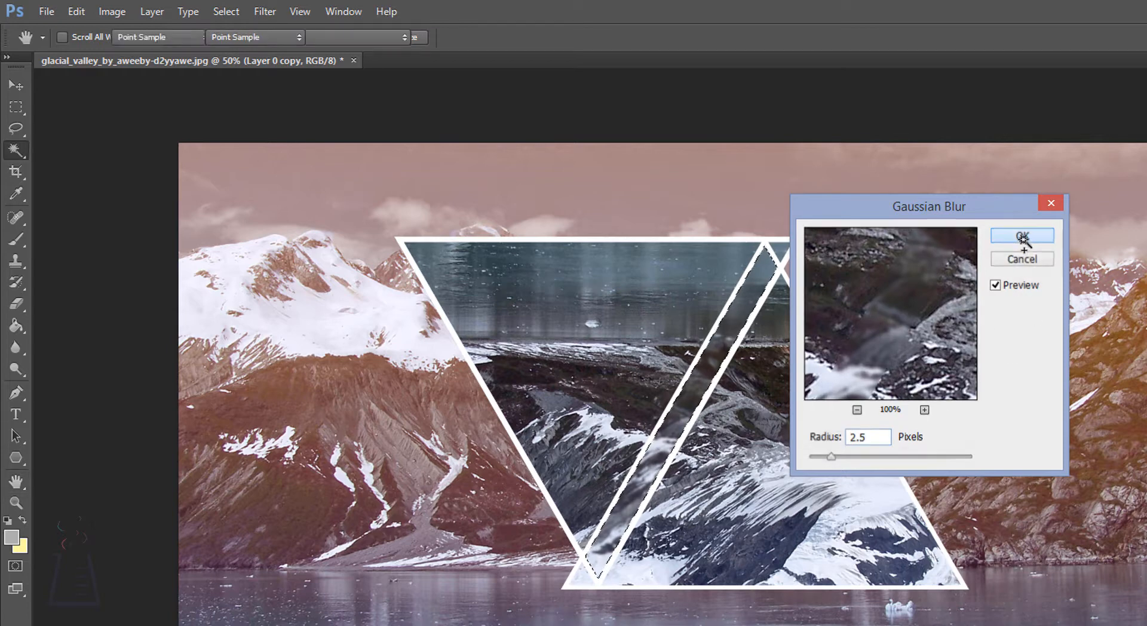
{"action": "left_click", "coordinate": [1022, 237]}
{"action": "left_click", "coordinate": [18, 86]}
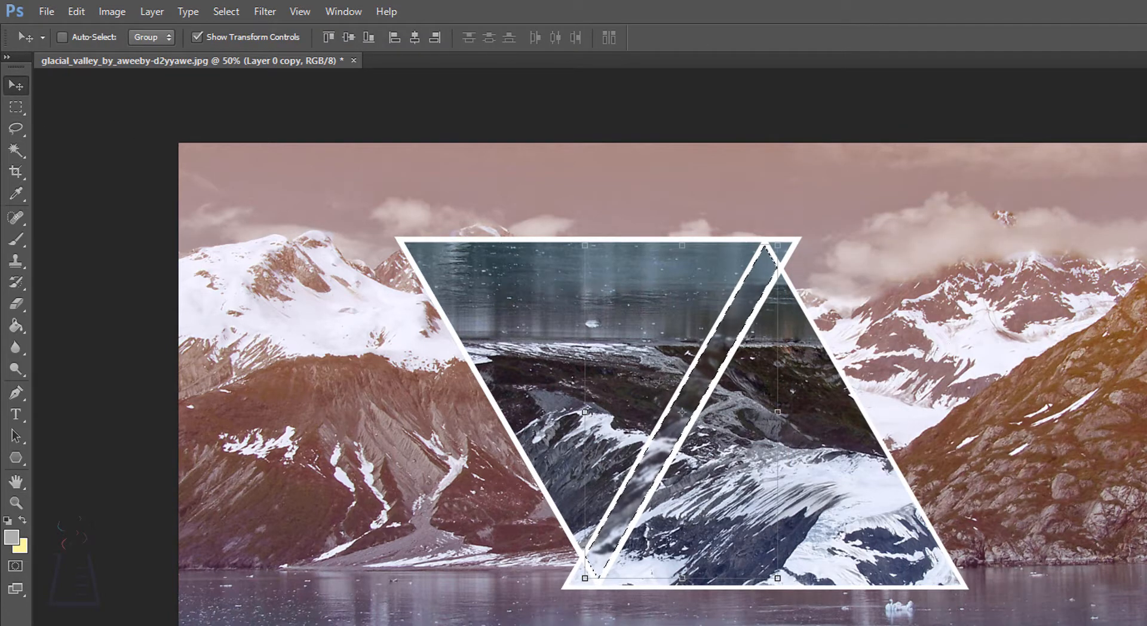
{"action": "key", "text": "ctrl+d"}
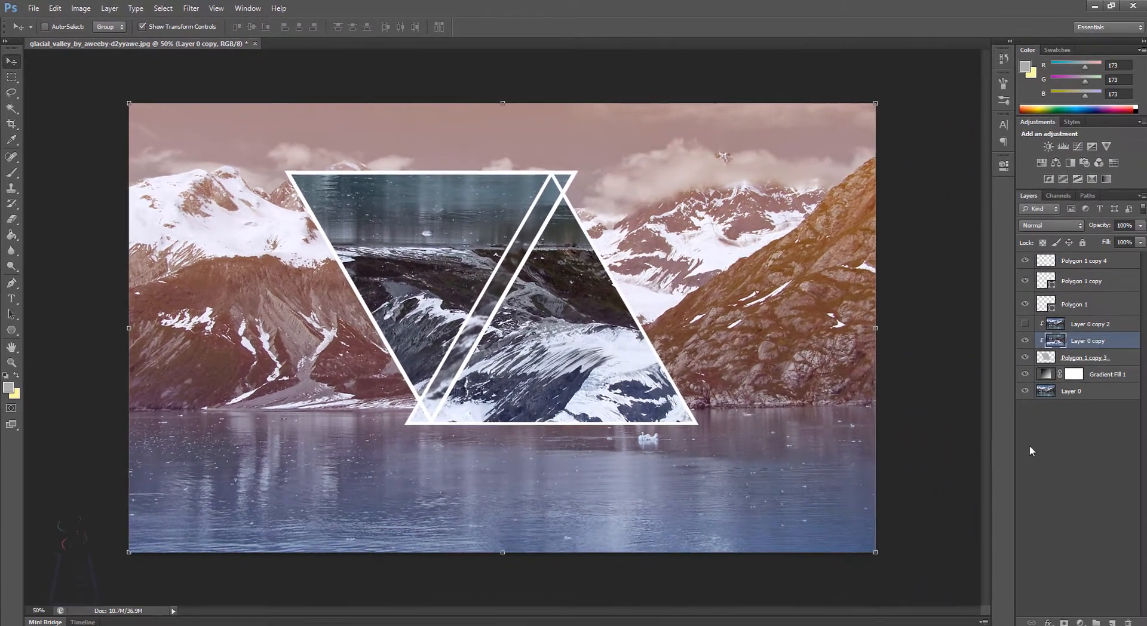
Step: Add a gradient fill layer at the top of the stack using the dark blue, pink and tan preset
{"action": "left_click", "coordinate": [1058, 481]}
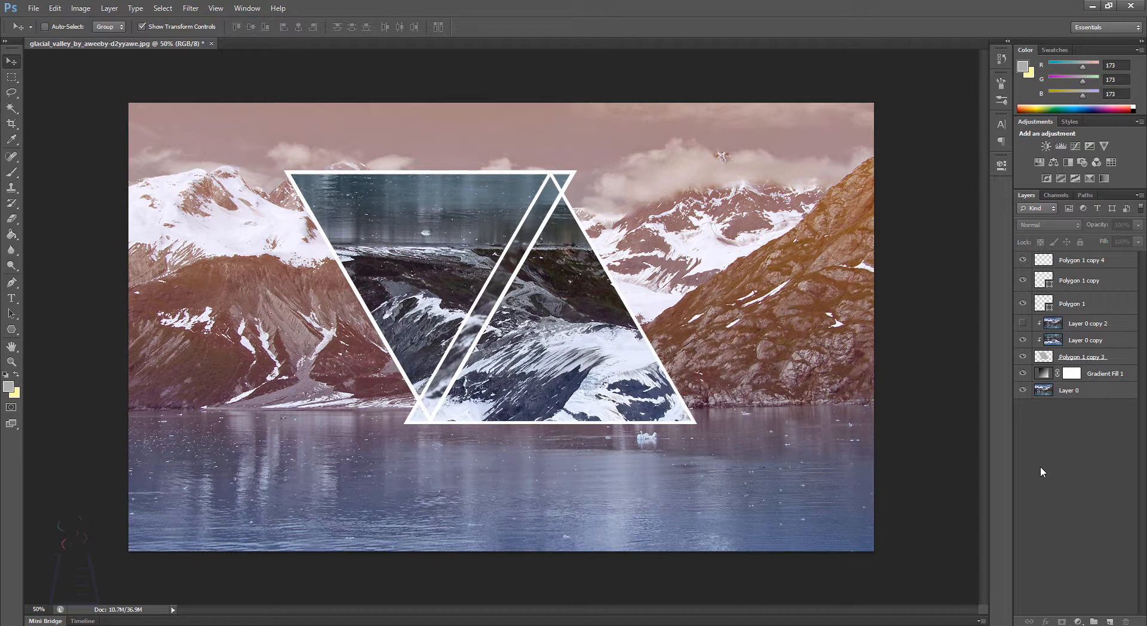
{"action": "left_click", "coordinate": [1079, 622]}
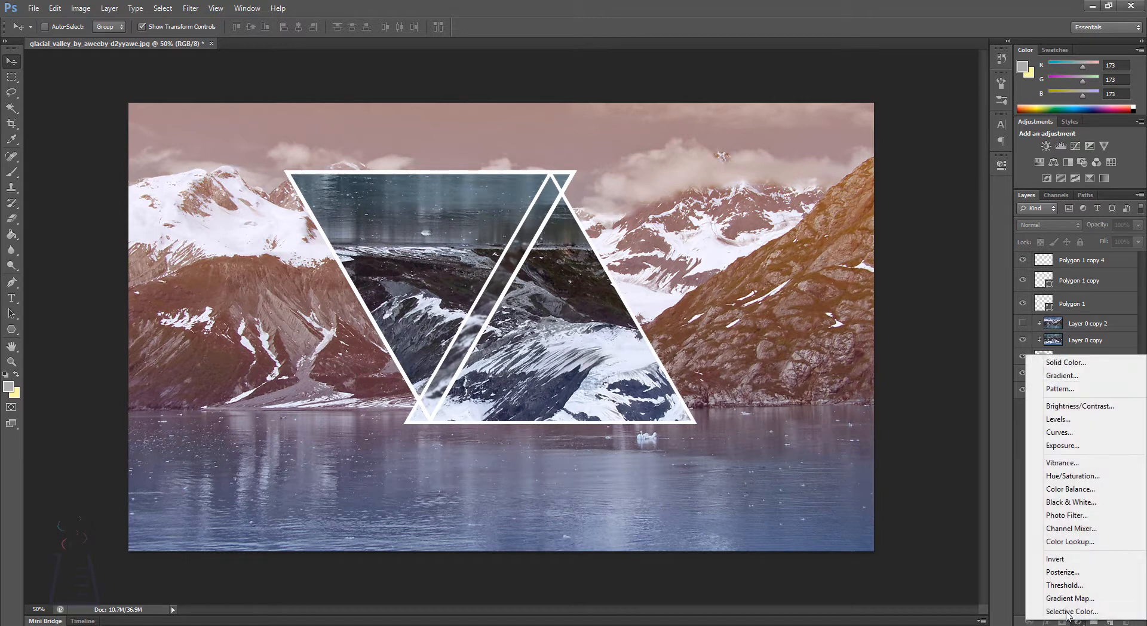
{"action": "left_click", "coordinate": [1063, 375]}
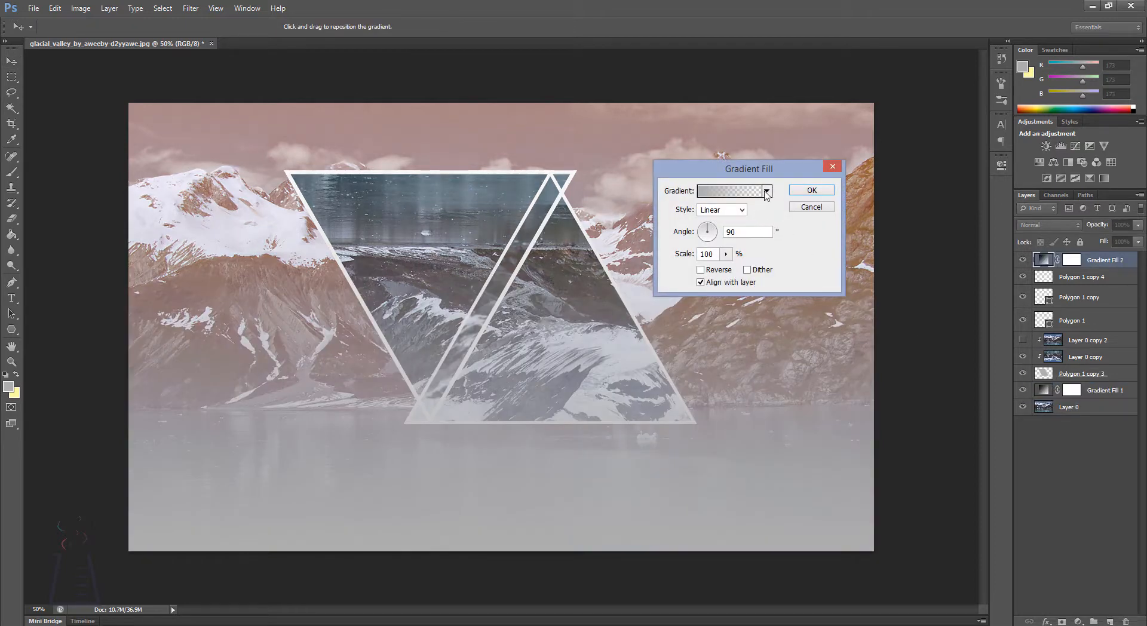
{"action": "left_click", "coordinate": [767, 191]}
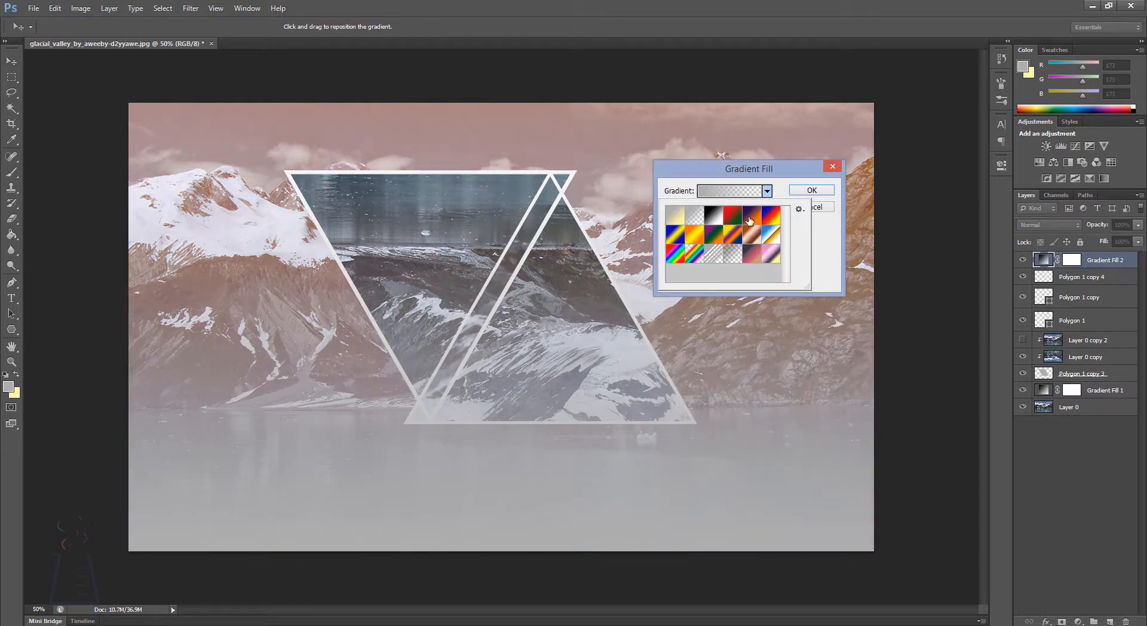
{"action": "left_click", "coordinate": [754, 257]}
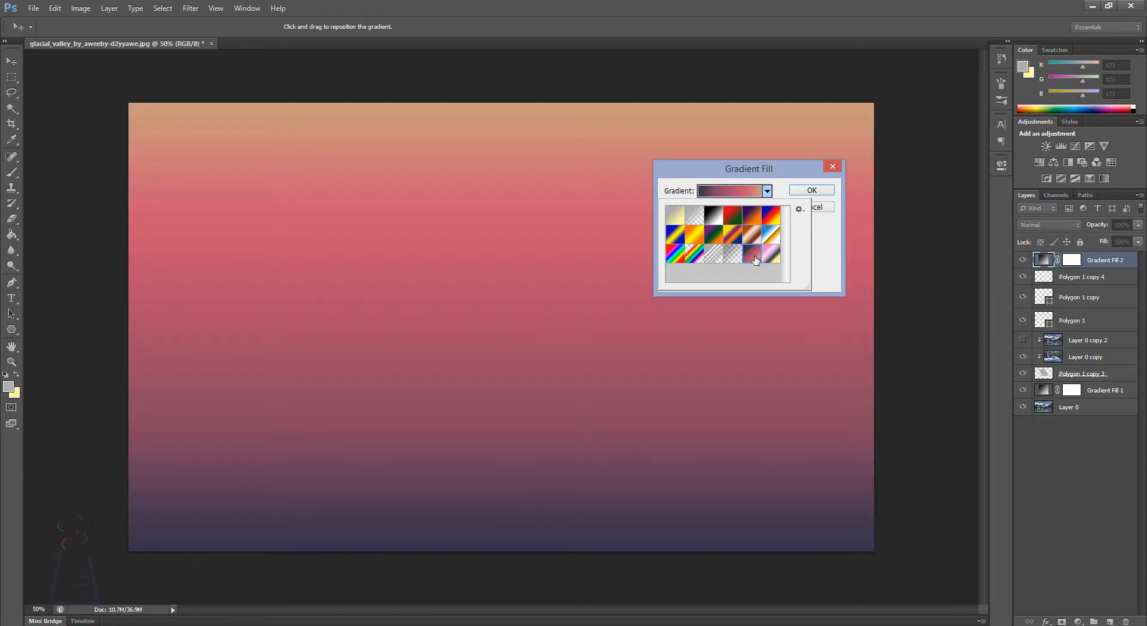
{"action": "left_click", "coordinate": [811, 190]}
{"action": "left_click", "coordinate": [811, 190]}
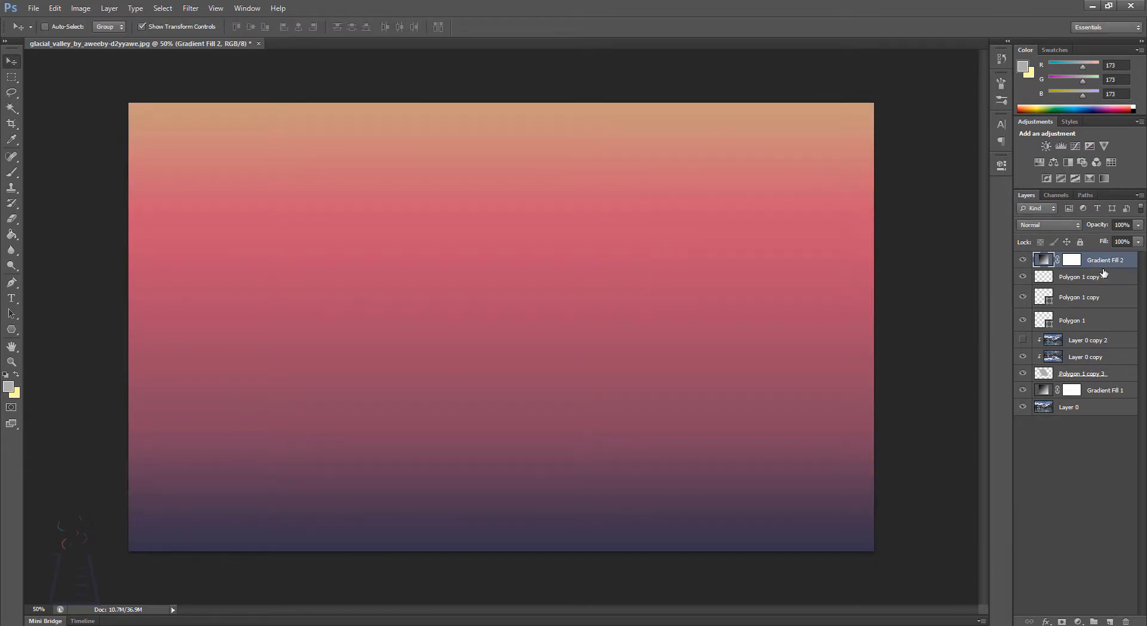
Step: Set the top gradient fill layer's blend mode to Screen and lower its opacity to 44%
{"action": "left_click", "coordinate": [1069, 225]}
{"action": "left_click", "coordinate": [1033, 337]}
{"action": "left_click", "coordinate": [1139, 226]}
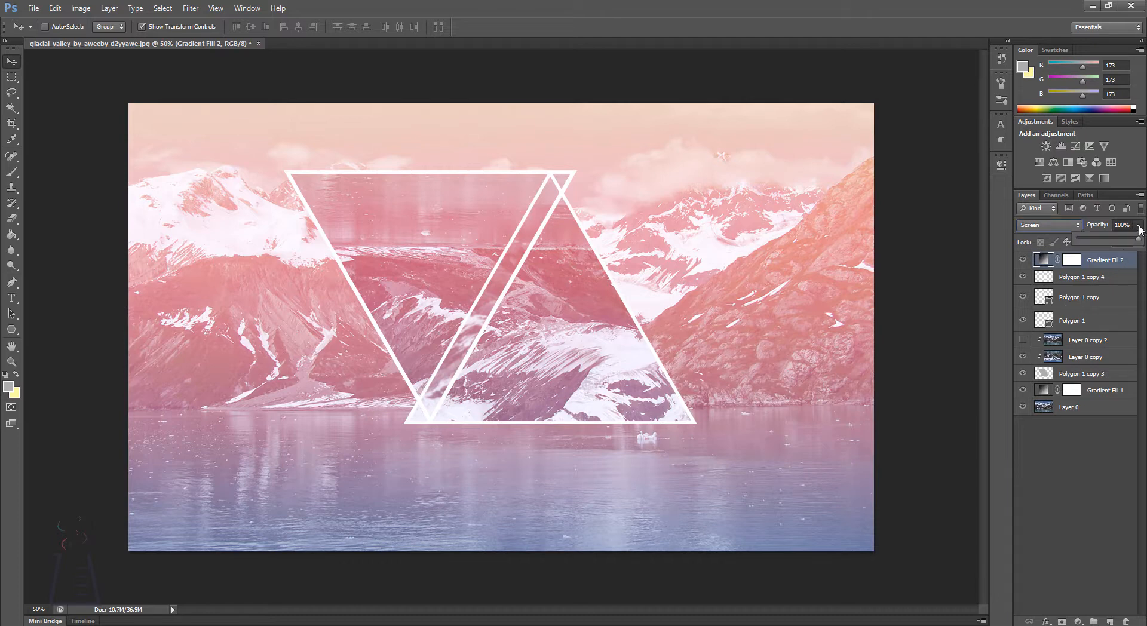
{"action": "left_click_drag", "start_coordinate": [1138, 238], "coordinate": [1104, 241]}
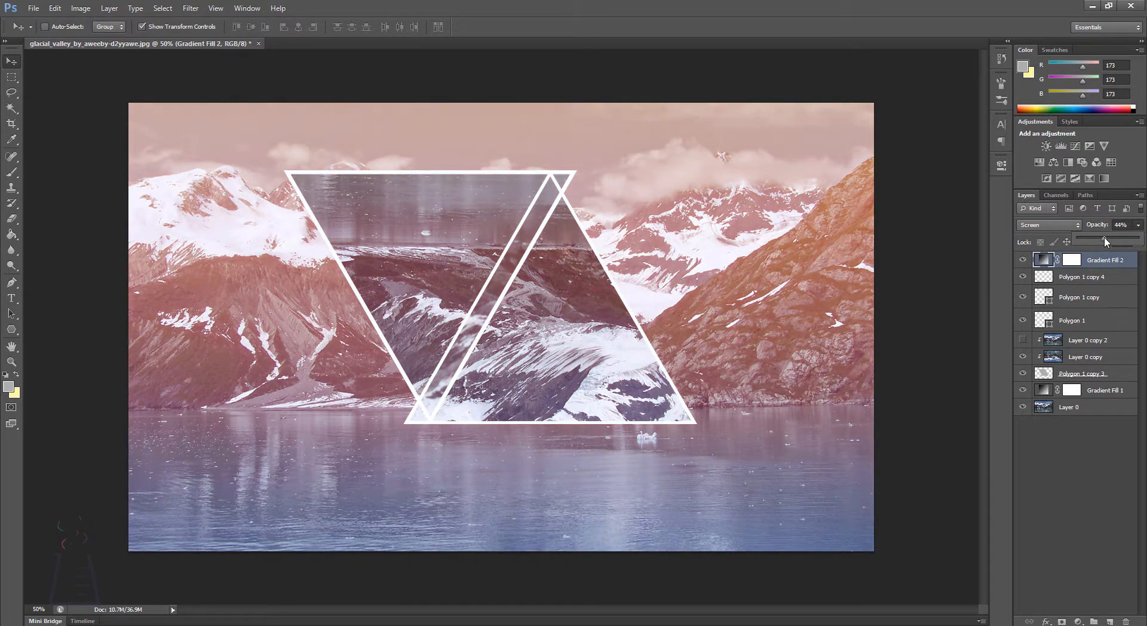